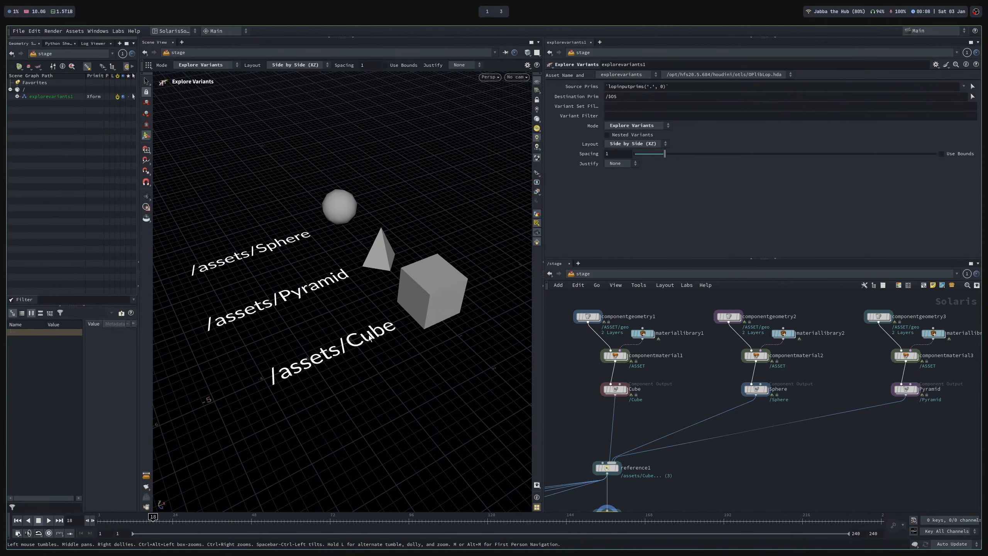
Bypass the merge2 node above instancer7, and display the Ground node's terrain framed in the viewport.
scroll(707, 440, down, 10)
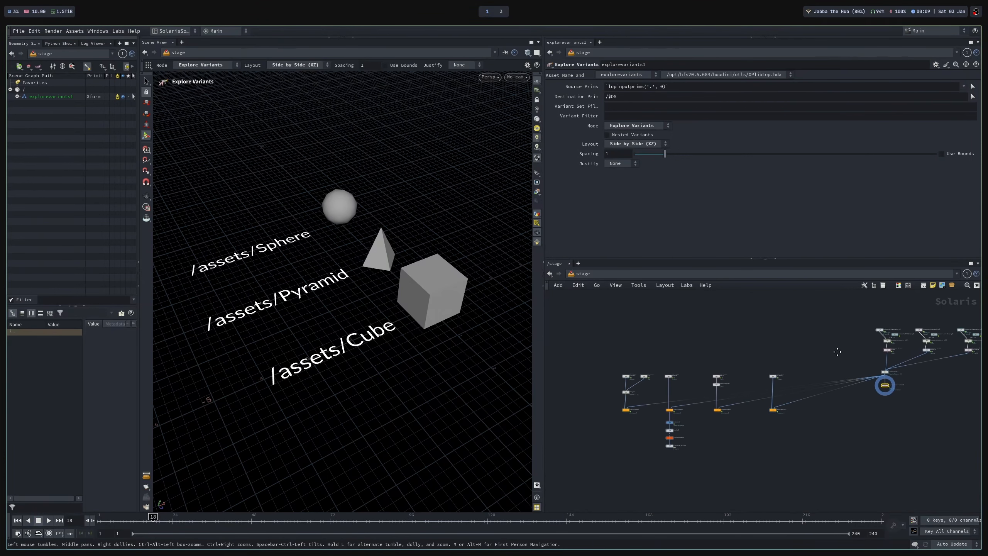
scroll(699, 371, up, 8)
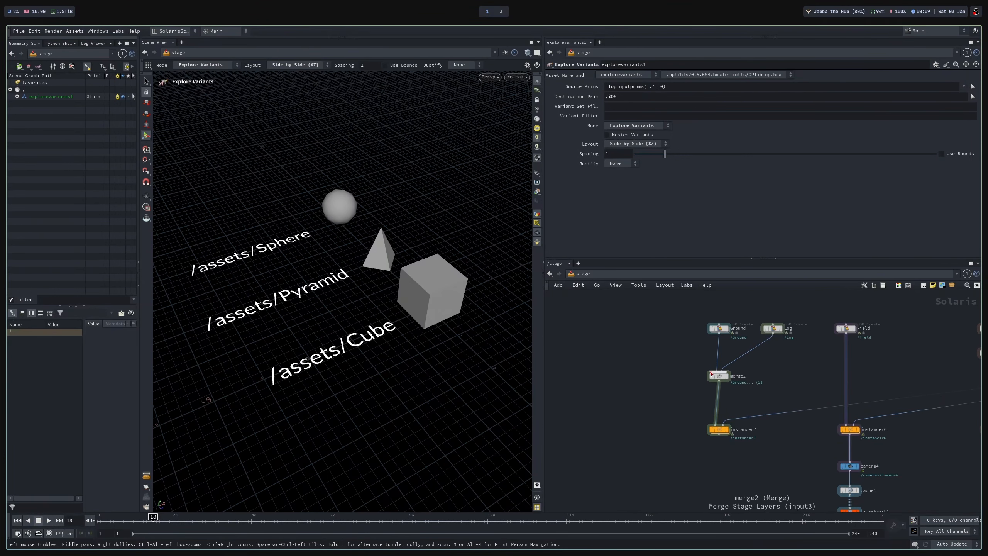
click(710, 377)
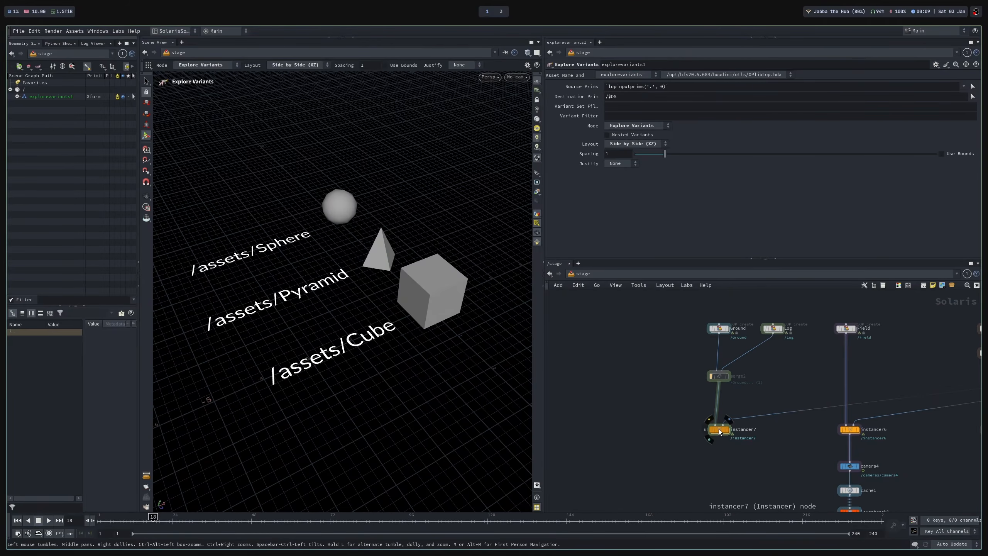
click(728, 330)
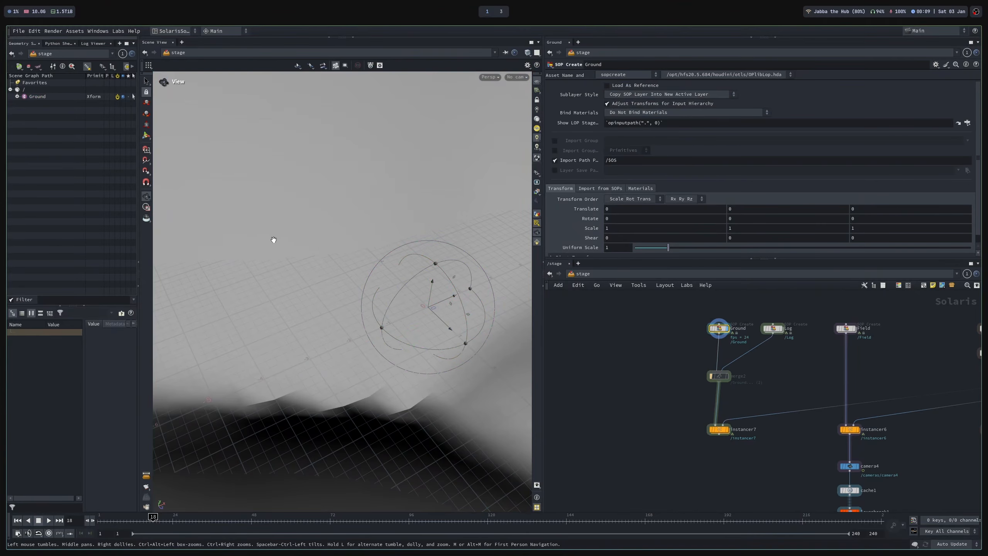
key(space+g)
alt+right_drag(302, 236, 415, 304)
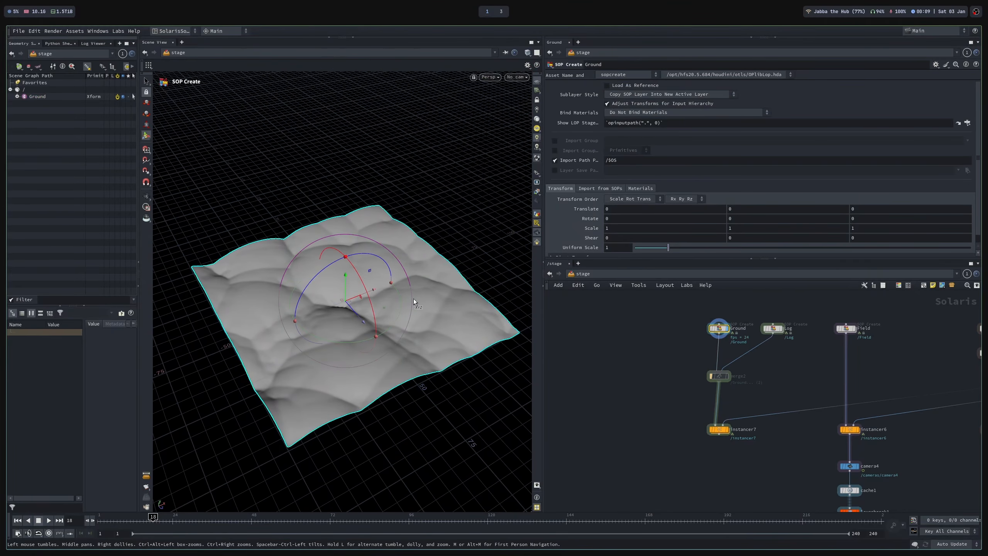
Go inside instancer7 and examine the settings of lopimport1 and unpackusd1 together with the imported ground surface.
double_click(716, 432)
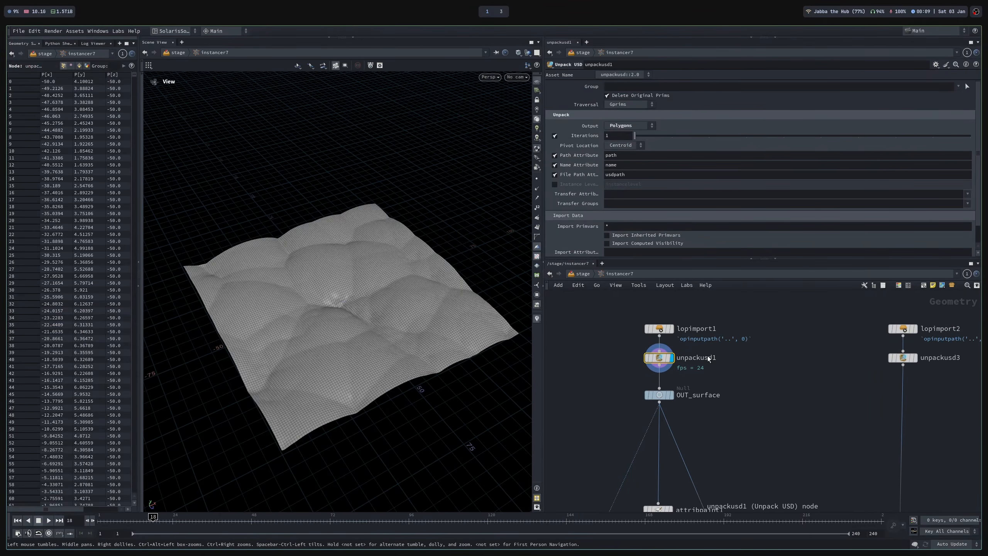
click(661, 329)
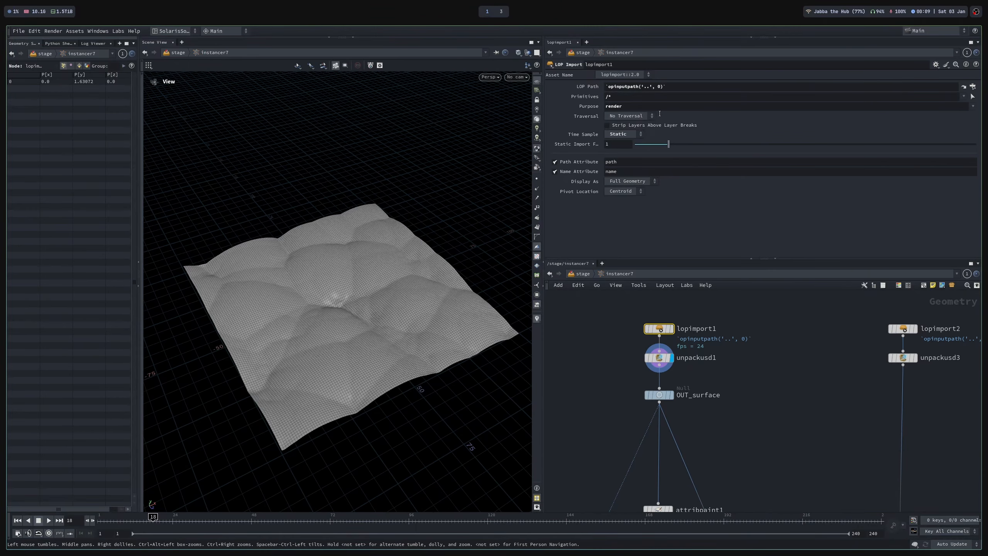
double_click(643, 105)
double_click(609, 97)
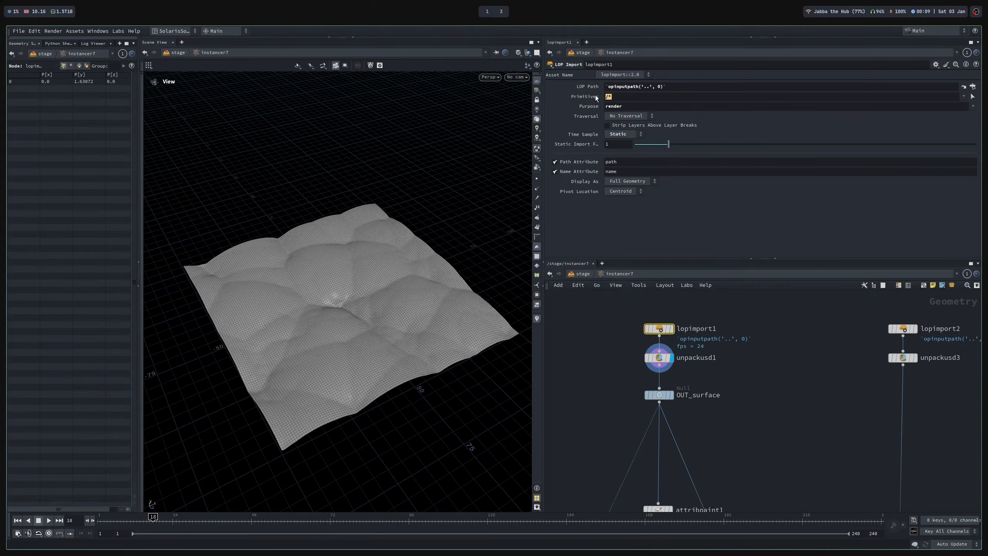
click(610, 376)
click(659, 357)
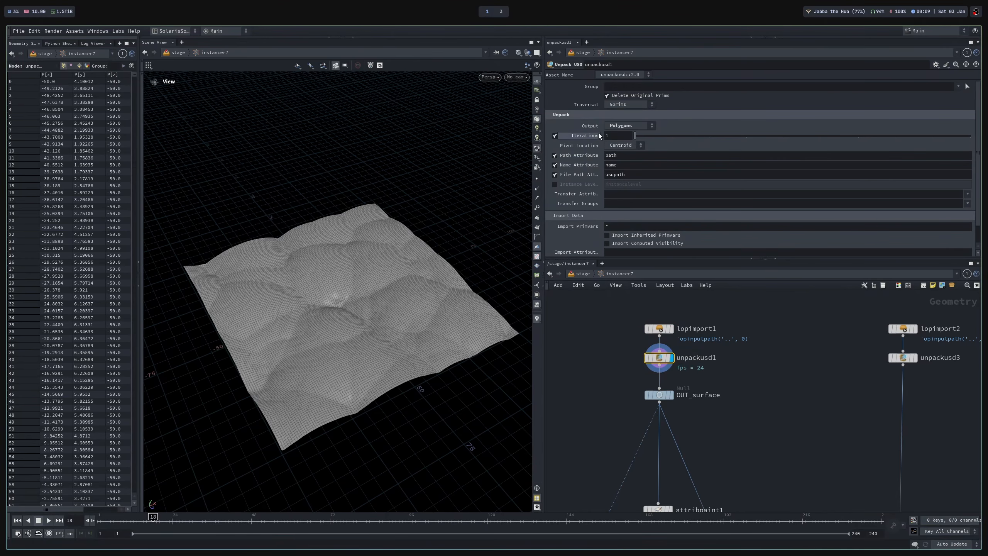
right_drag(320, 321, 450, 305)
drag(450, 306, 412, 294)
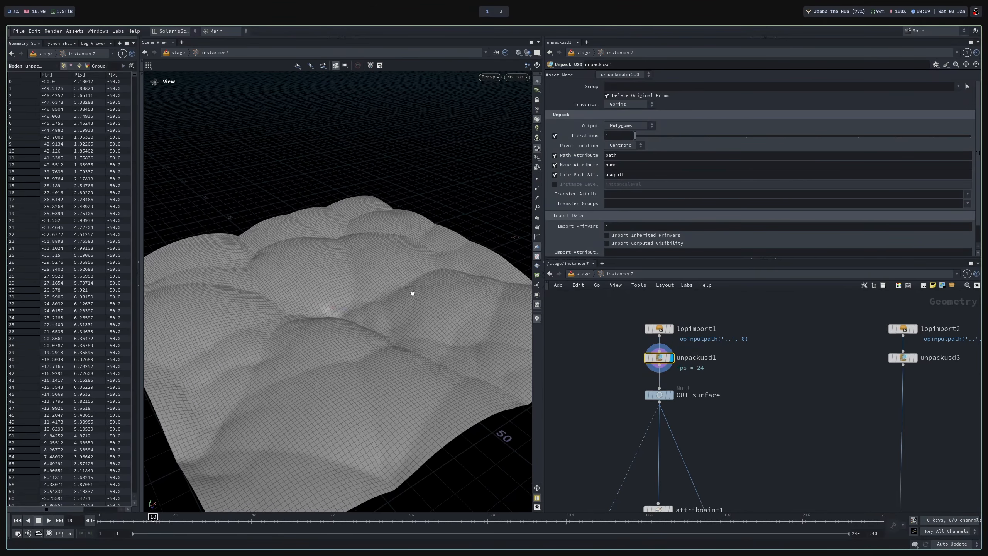
right_drag(412, 293, 399, 290)
Examine lopimport2, display unpackusd3, and show its primitive attributes in the geometry spreadsheet.
middle_drag(810, 421, 694, 440)
drag(744, 323, 807, 355)
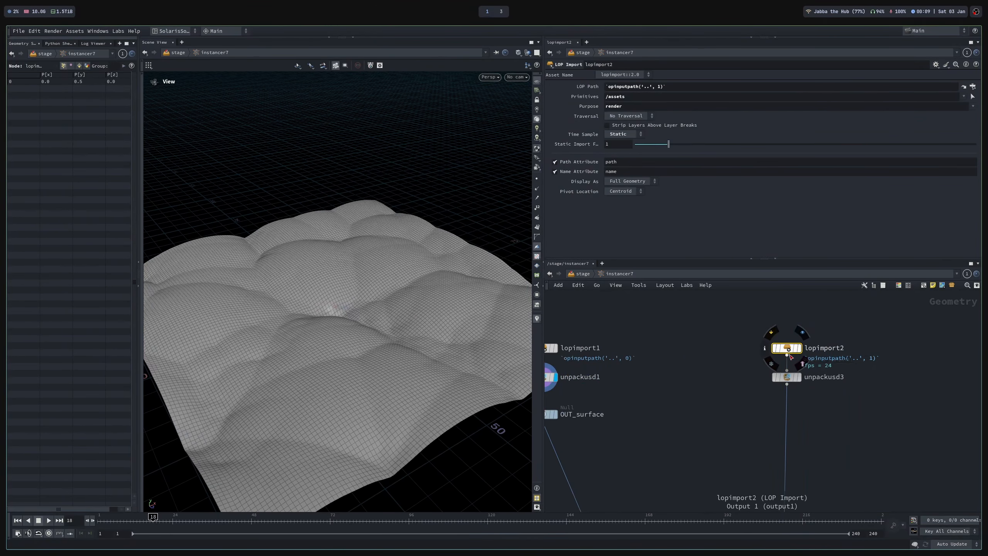
click(799, 377)
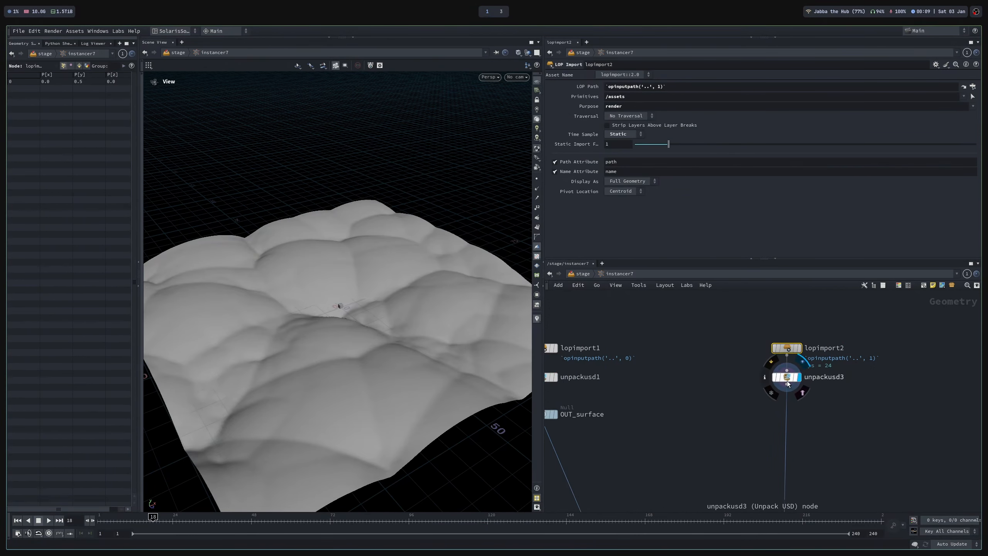
click(788, 378)
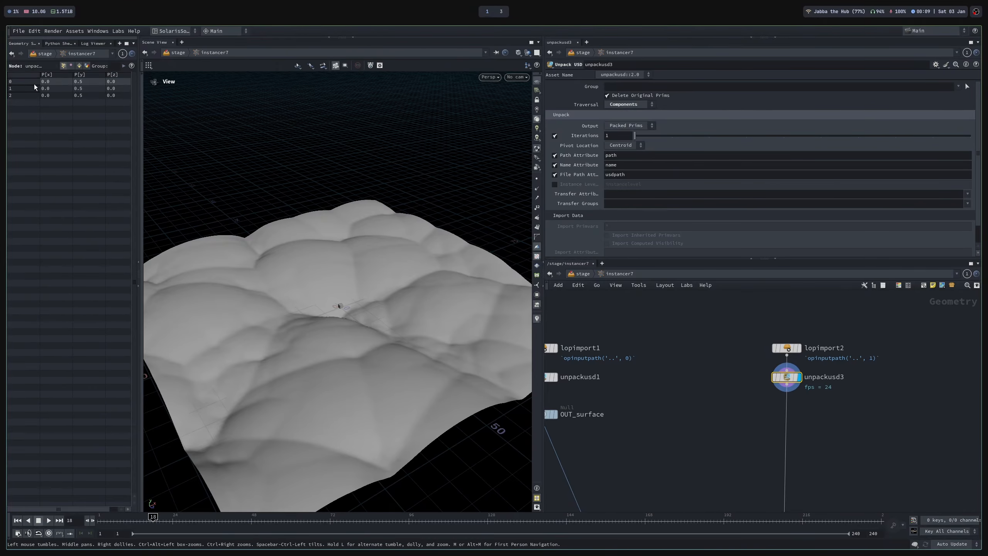
click(79, 66)
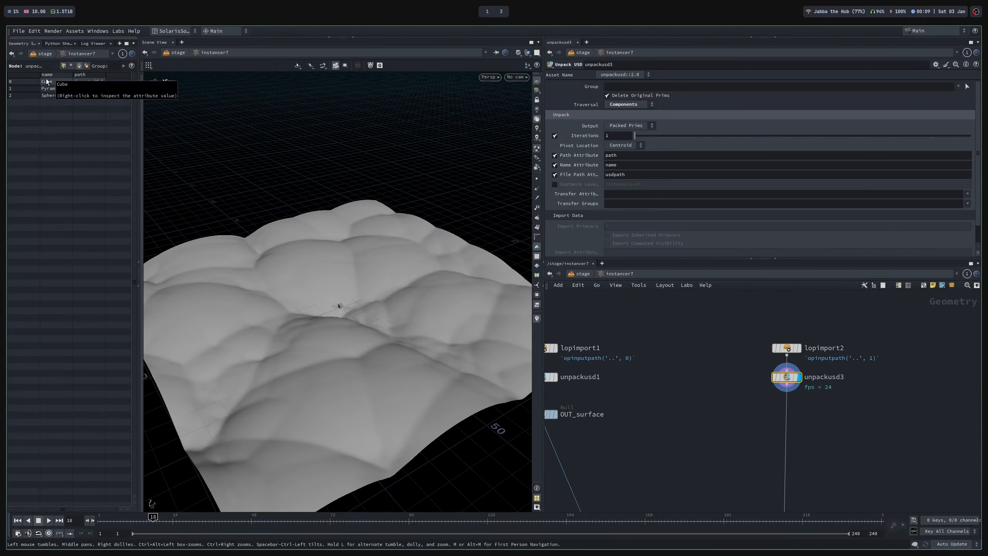
Try the Gprims traversal on unpackusd3 and return it to Components.
click(630, 104)
click(629, 121)
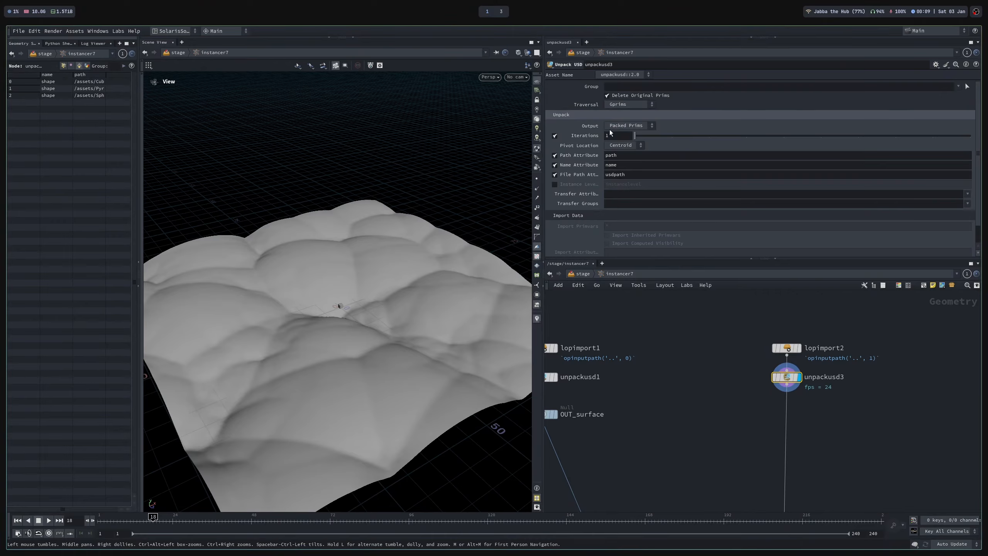
click(630, 106)
click(628, 113)
Display and select merge2, which combines the ground surface with the copied shapes, and save the scene.
scroll(696, 378, down, 3)
scroll(713, 368, down, 2)
middle_drag(730, 457, 739, 489)
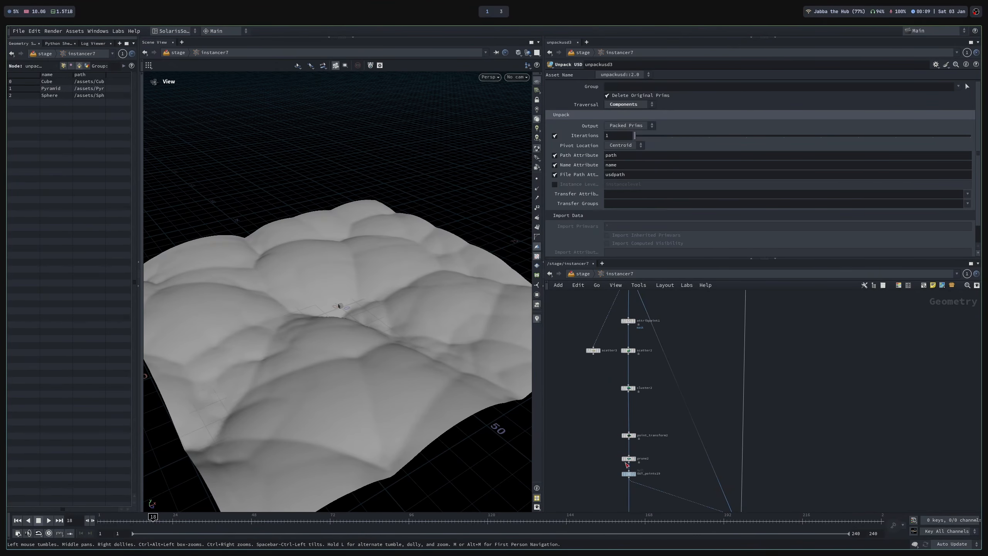
middle_drag(669, 473, 660, 391)
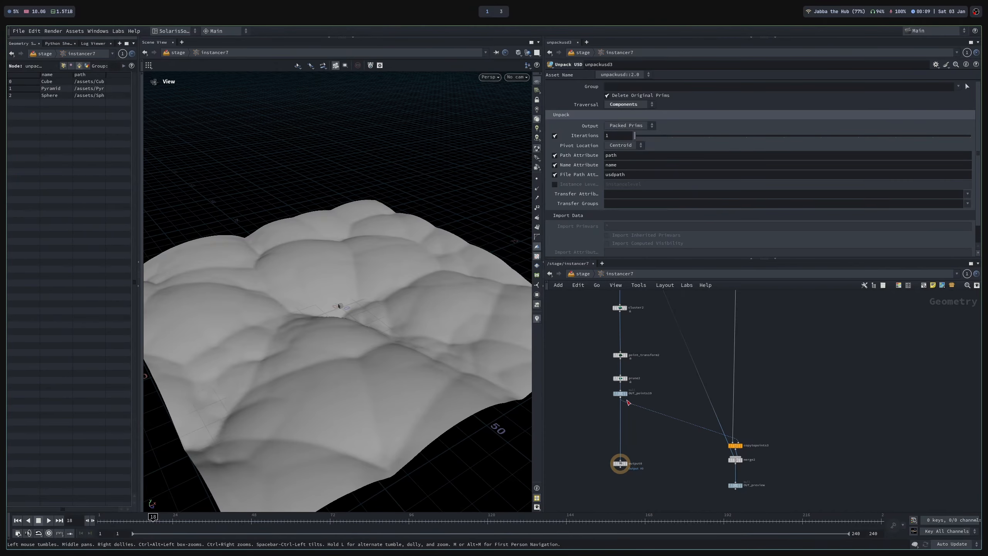
scroll(732, 424, up, 4)
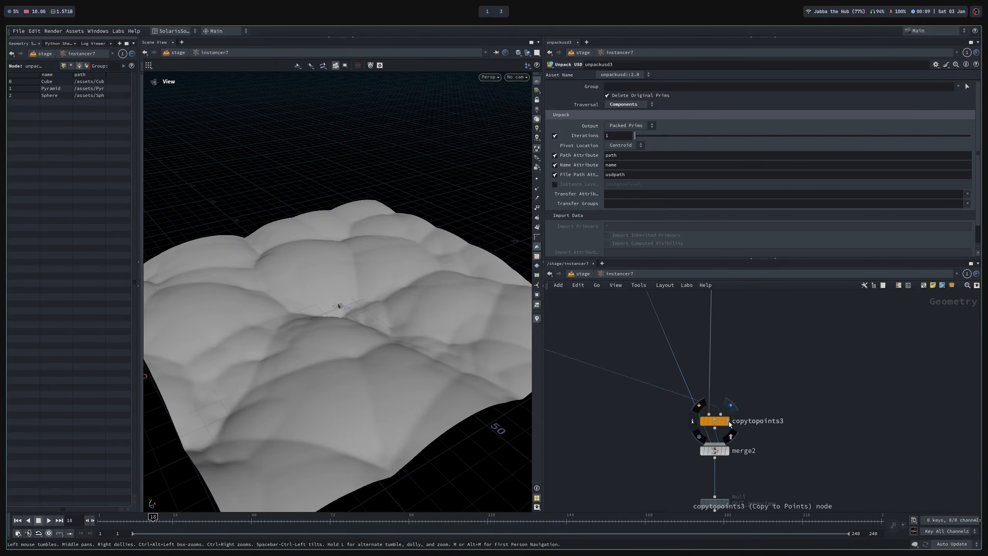
click(729, 422)
click(726, 451)
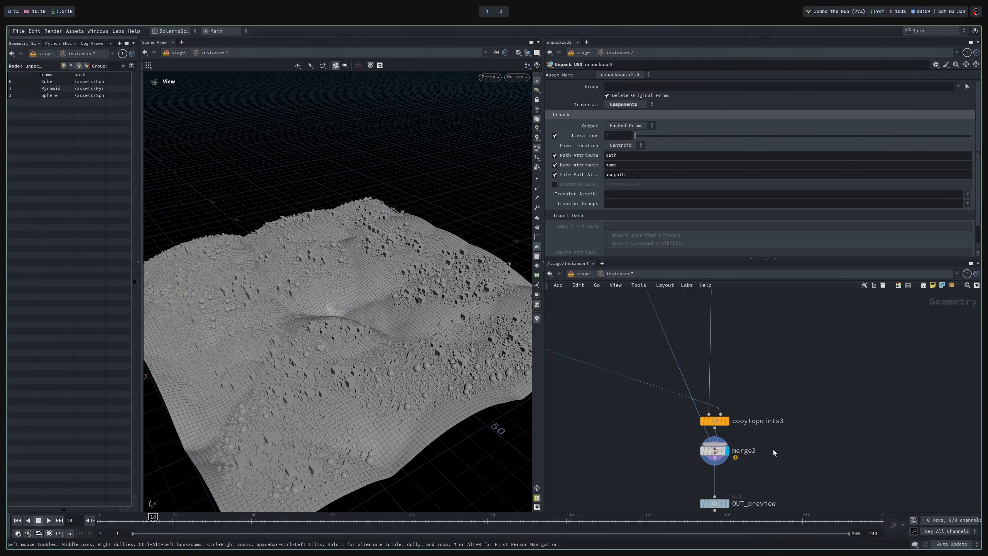
click(757, 448)
key(ctrl+s)
Hide other objects in the viewport and shade the scattered terrain smoothly without wireframe lines.
click(527, 52)
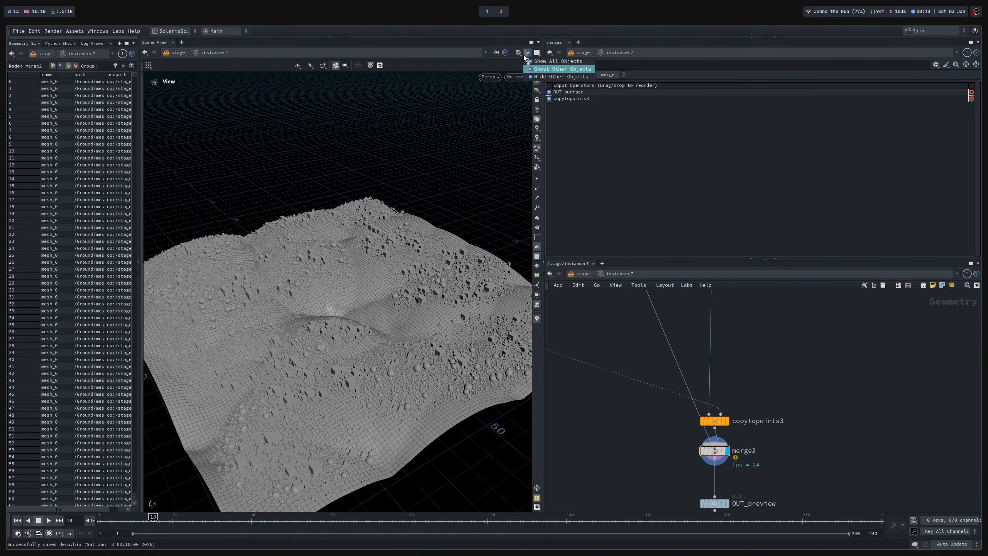
click(541, 77)
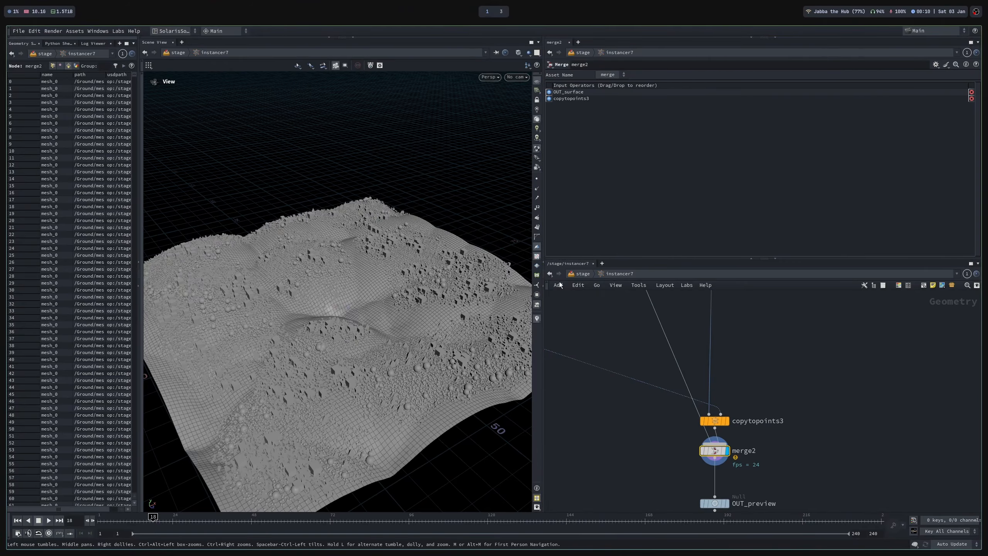
drag(431, 214, 406, 219)
right_drag(410, 297, 448, 305)
mouse_move(448, 305)
mouse_down()
mouse_move(444, 314)
mouse_move(454, 314)
mouse_up()
key(w)
key(w)
key(shift+w)
Display OUT_preview and the output0 points in turn to compare them, and return to the stage network.
scroll(782, 428, down, 6)
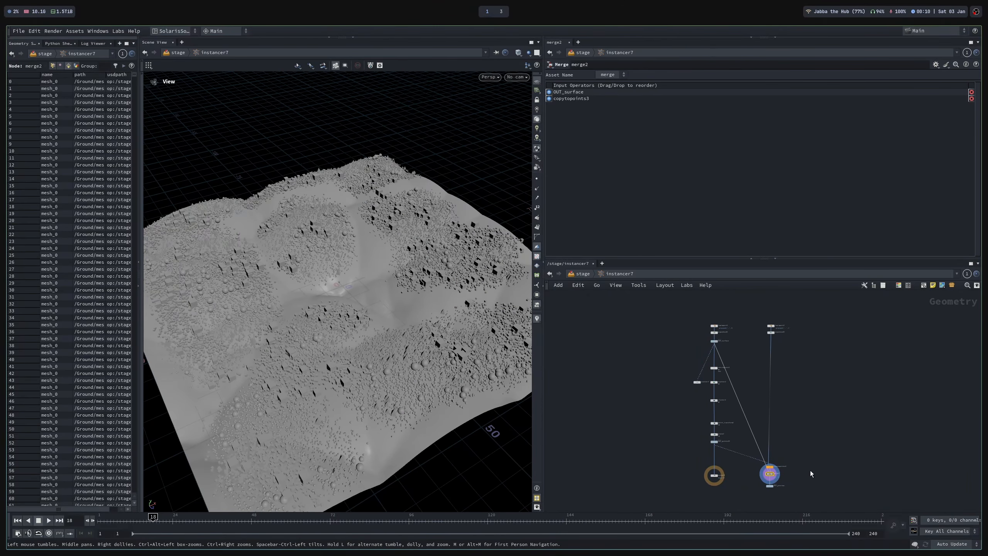
scroll(807, 475, up, 5)
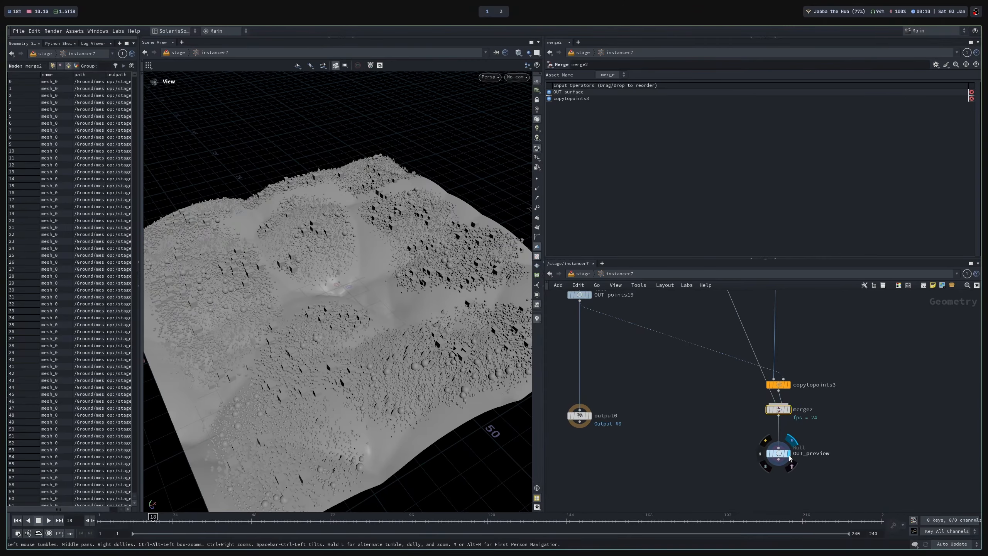
middle_drag(638, 412, 685, 454)
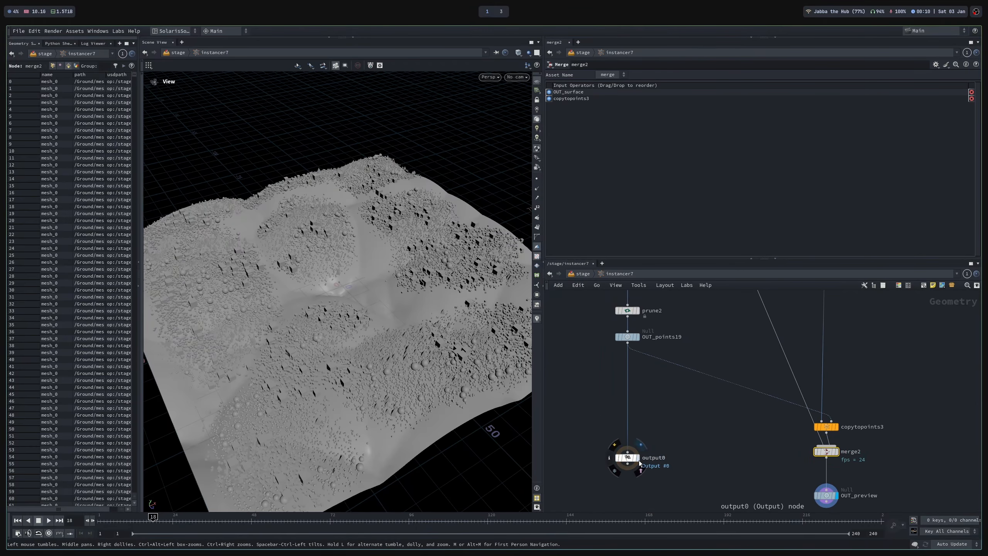
click(639, 459)
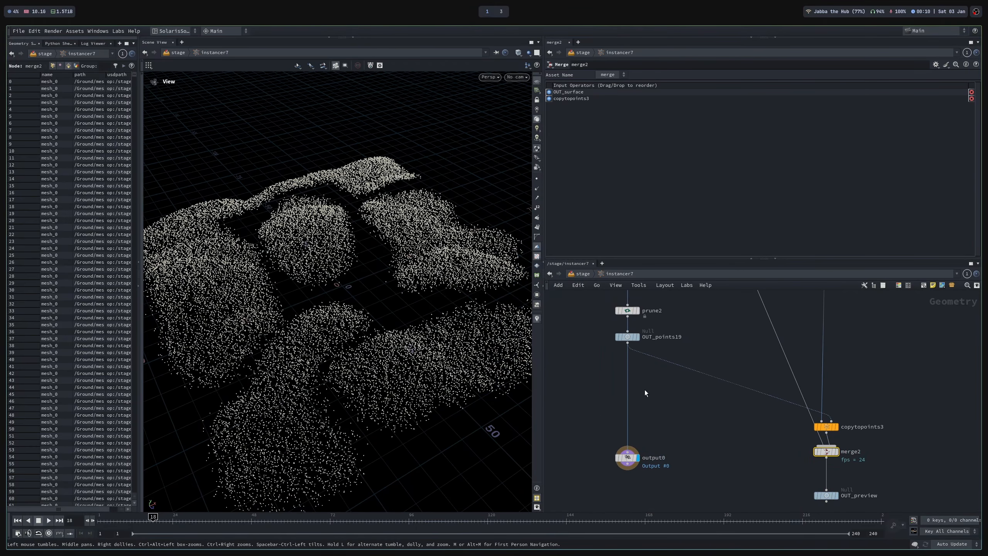
click(625, 458)
click(587, 277)
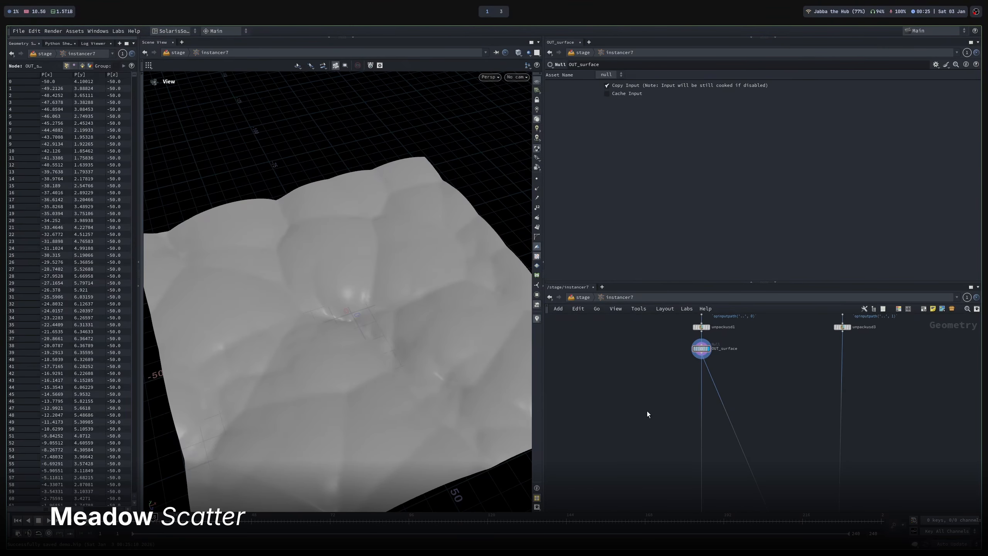
Insert a Meadow Scatter node on the wire below OUT_surface and display its points.
key(Tab)
text(meadows)
key(Return)
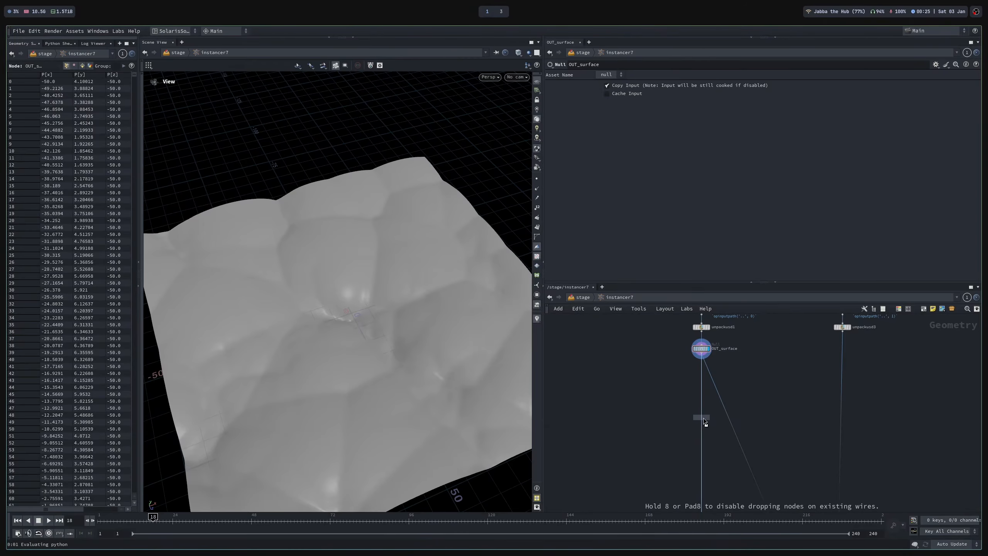
click(700, 417)
scroll(704, 417, up, 3)
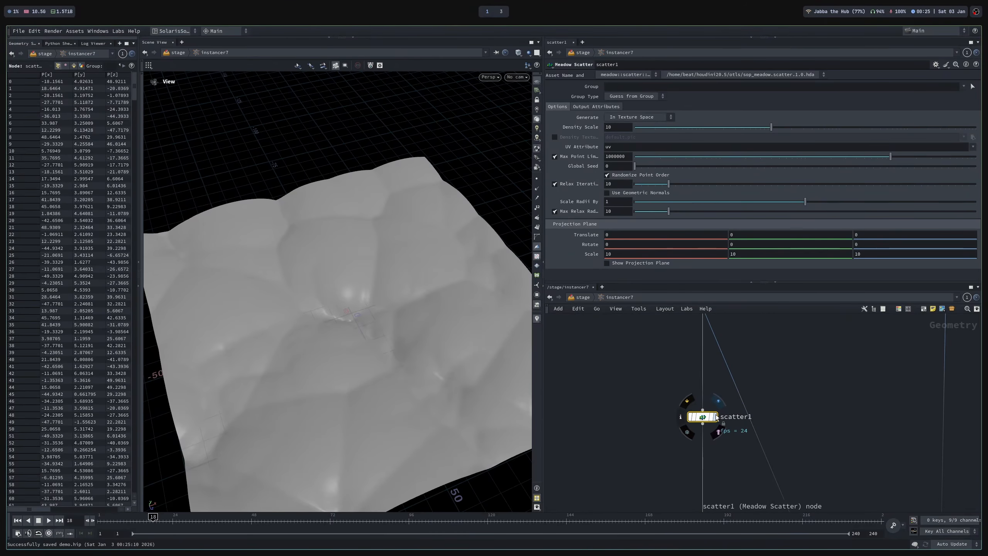
click(717, 415)
middle_drag(705, 430, 707, 458)
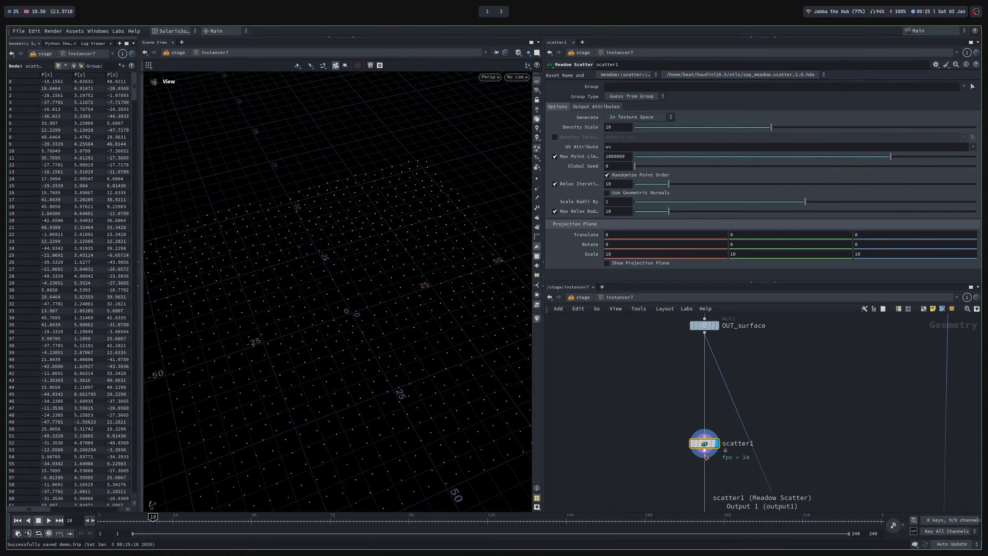
Set the Meadow Scatter's Density Scale to 65.5756 and show its projection plane over the points.
drag(772, 128, 827, 133)
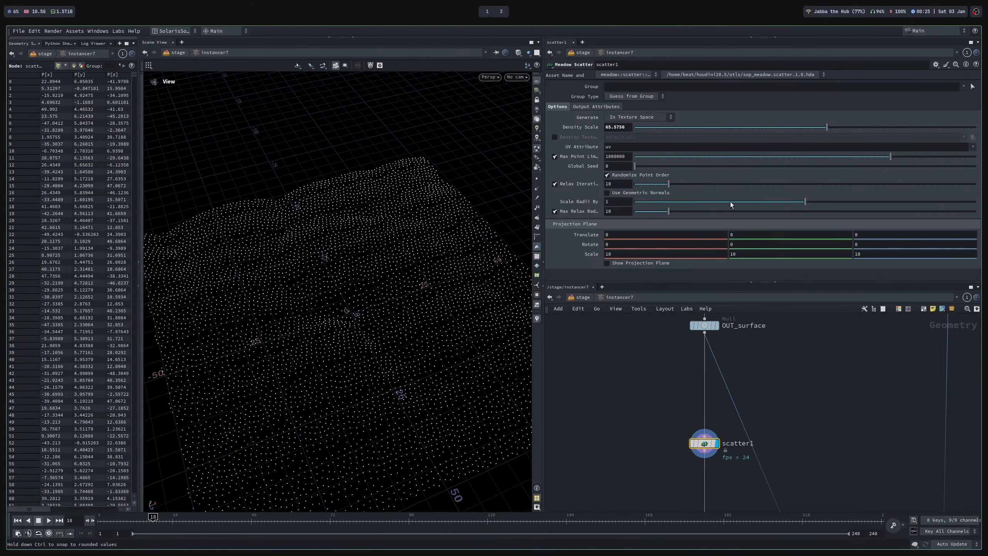
alt+drag(441, 318, 373, 320)
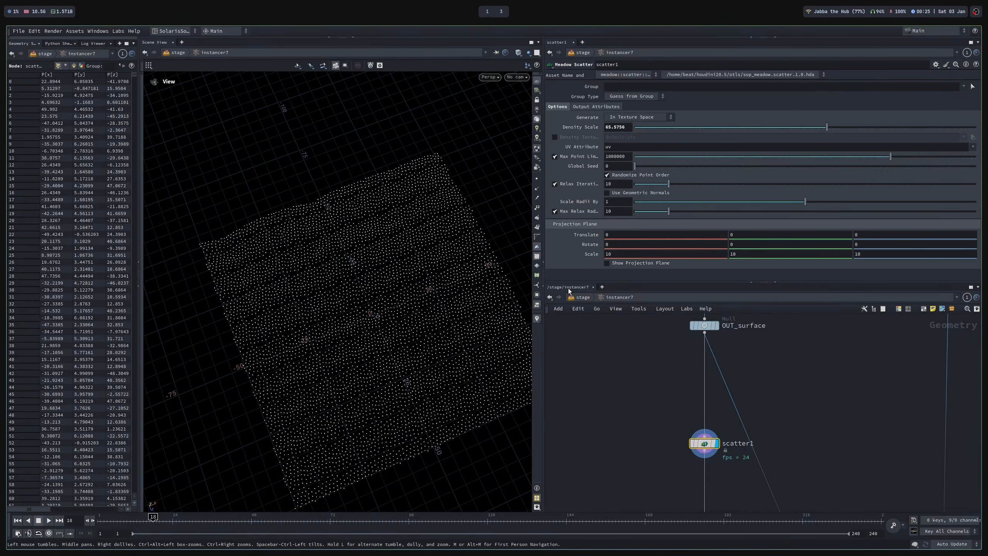
click(607, 263)
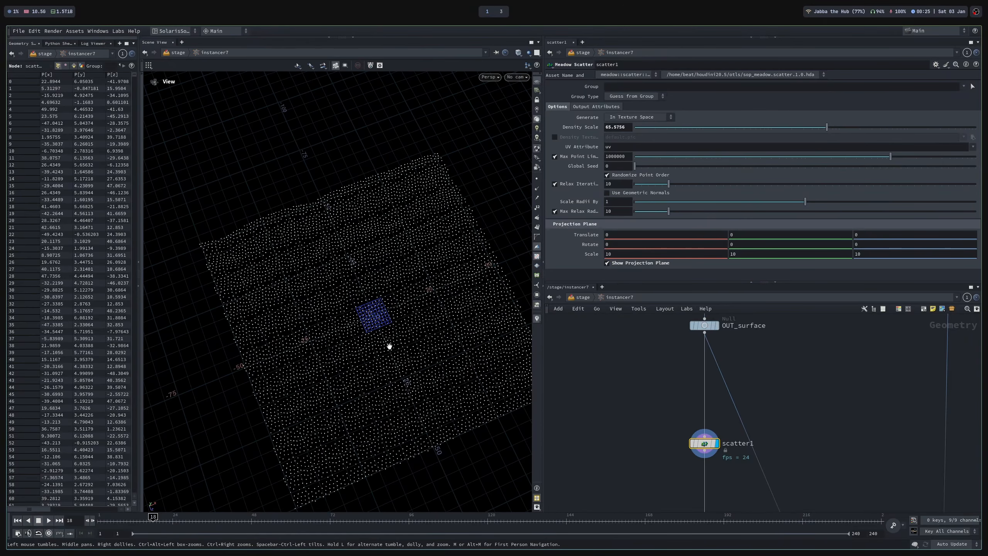
drag(386, 327, 413, 318)
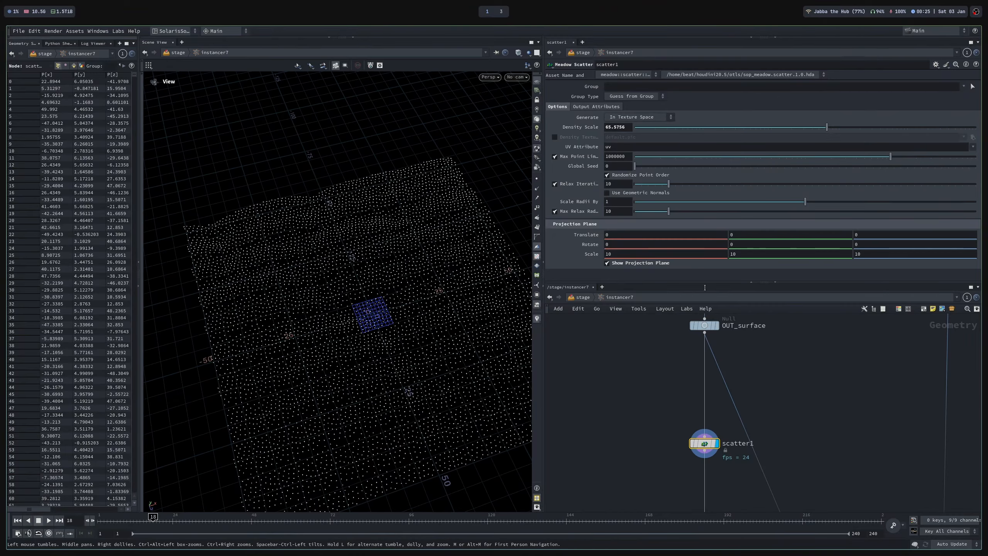
Place a standard Scatter node beside the Meadow Scatter node.
key(Tab)
text(scatt)
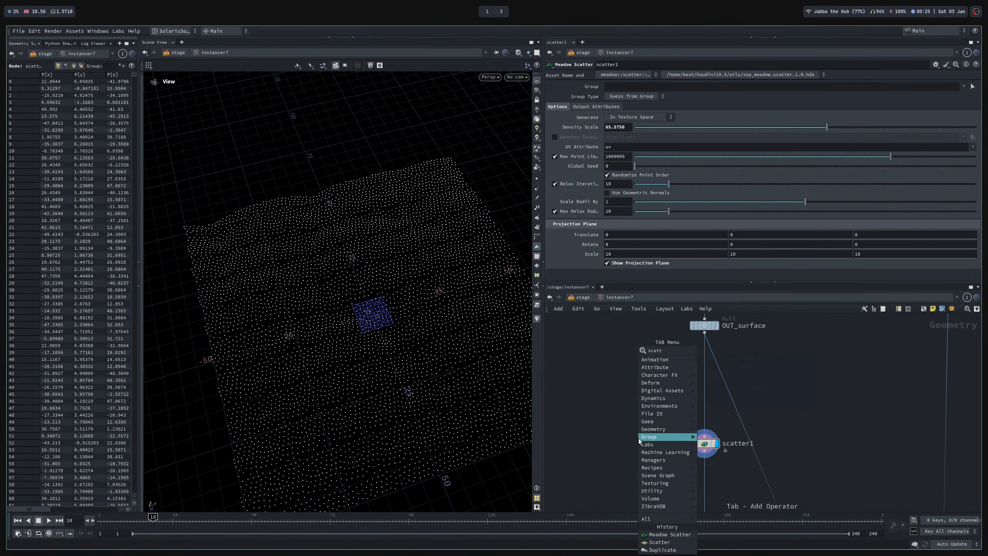
key(Return)
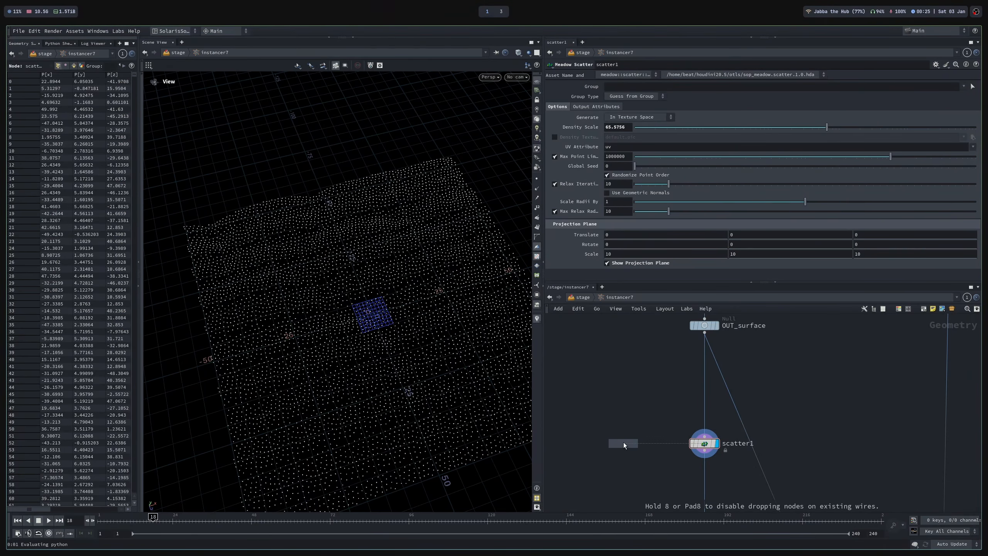
click(624, 442)
Set the Meadow Scatter's projection plane scale to 100 on all three axes.
drag(670, 421, 713, 466)
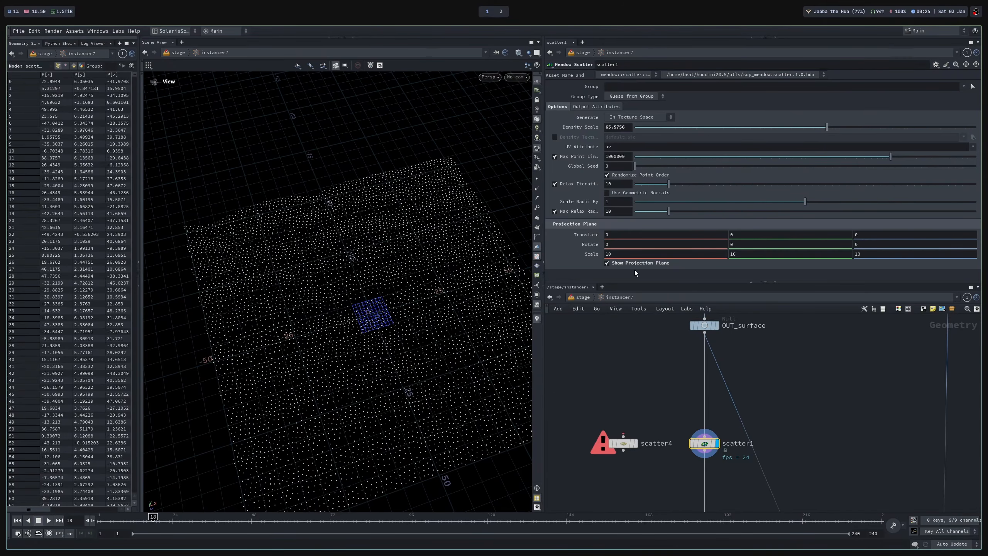
click(630, 253)
text(0)
click(755, 254)
text(0)
click(886, 255)
text(0)
key(Return)
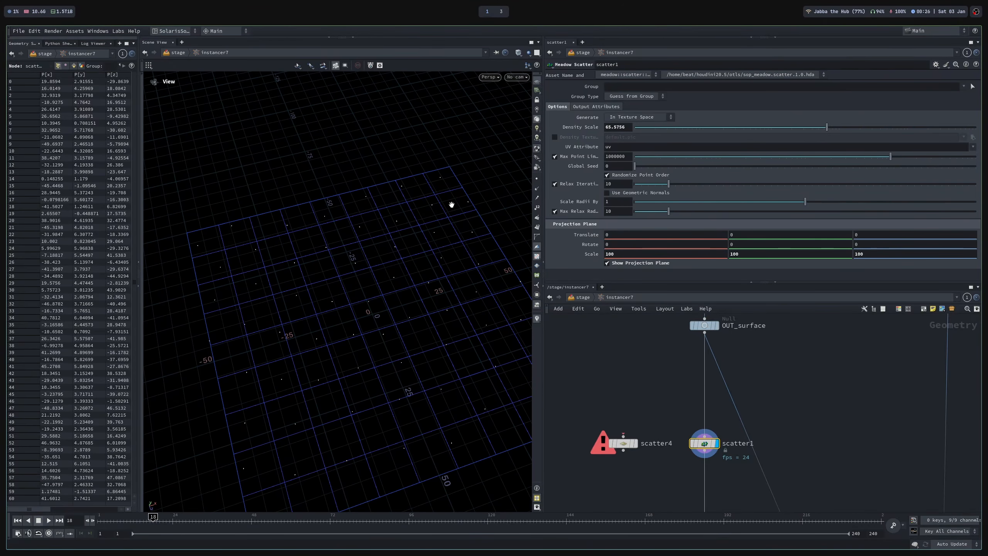
Set the Meadow Scatter's Density Scale to 10000 and hide its projection plane.
drag(410, 309, 390, 273)
drag(826, 127, 976, 129)
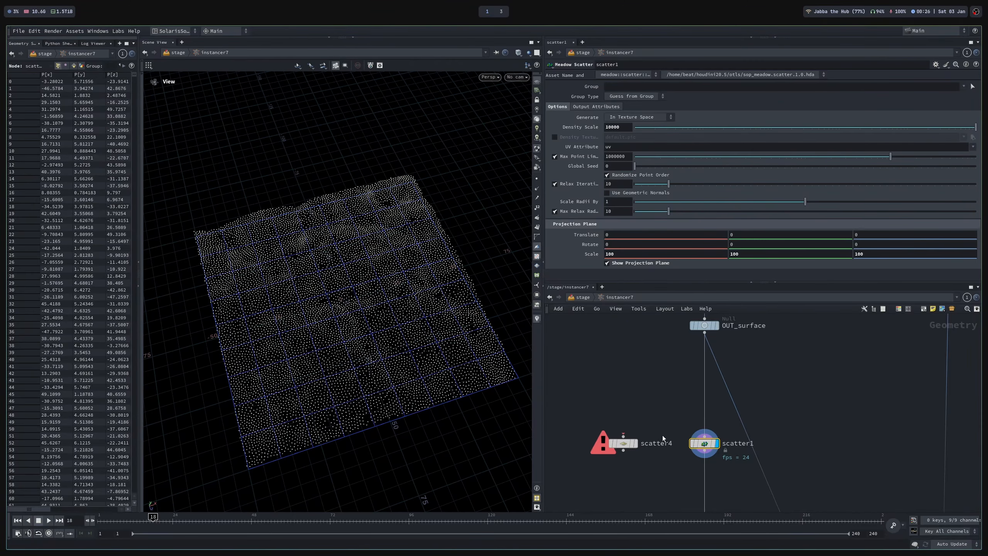
middle_drag(647, 419, 646, 373)
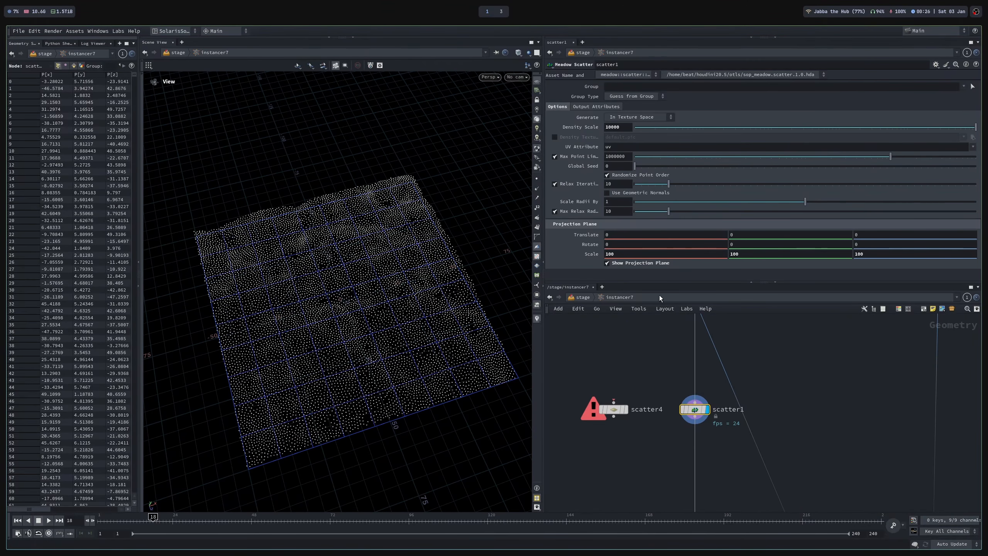
click(627, 264)
drag(349, 284, 335, 291)
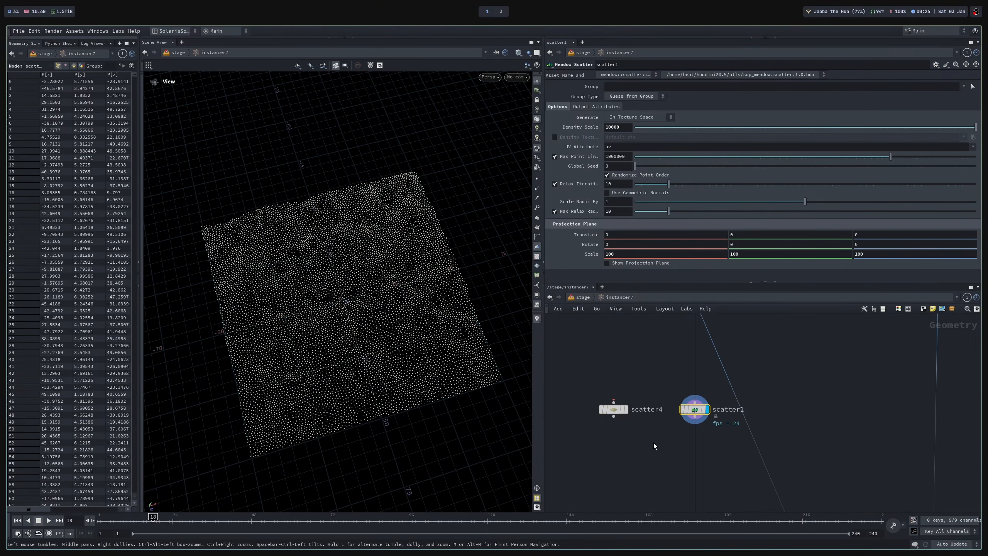
Wire scatter4 between OUT_surface and the OUT_points null in place of scatter1, and display its points.
drag(614, 401, 662, 338)
scroll(631, 378, down, 2)
click(676, 322)
middle_drag(656, 349, 669, 356)
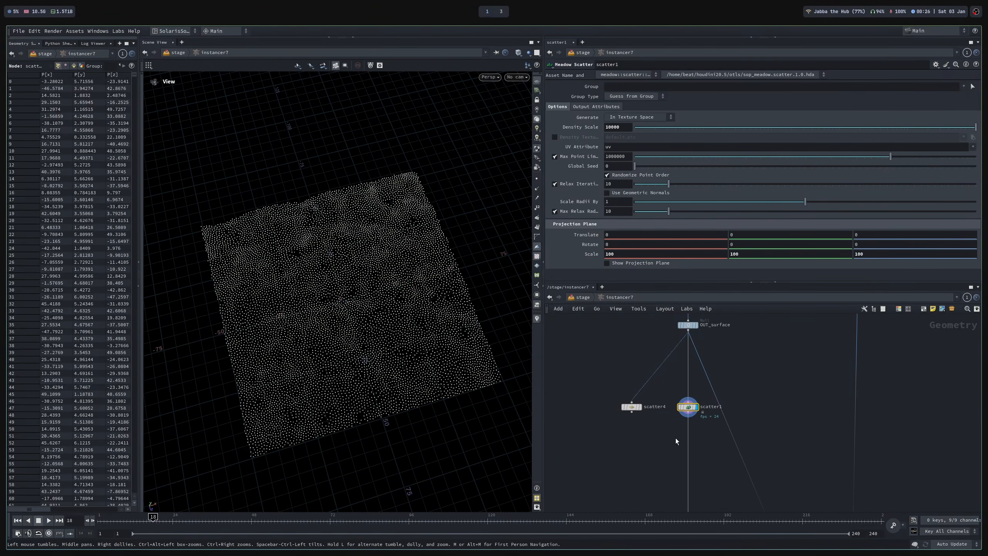
drag(688, 423, 615, 401)
click(640, 407)
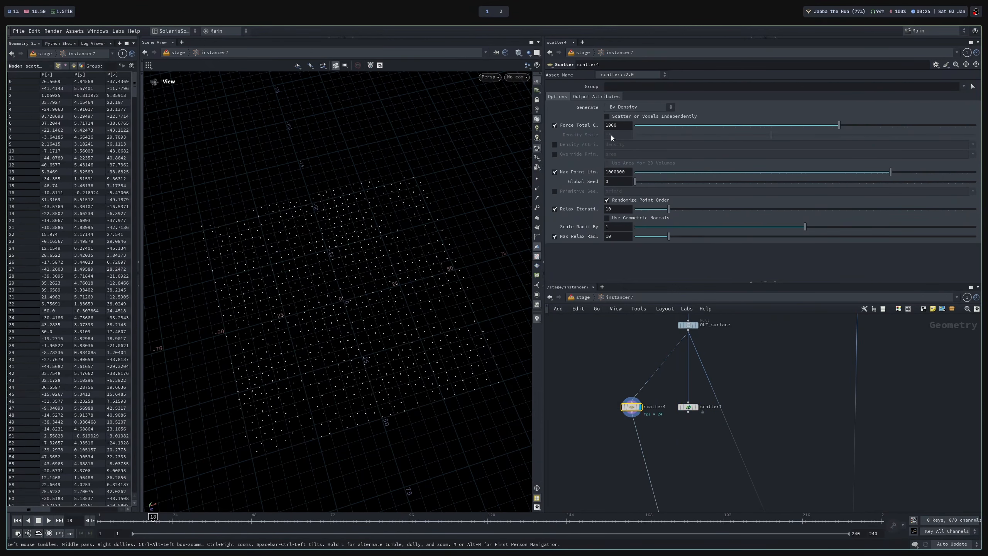
Set scatter4's Force Total Count to 10000 and return to the stage network.
click(619, 126)
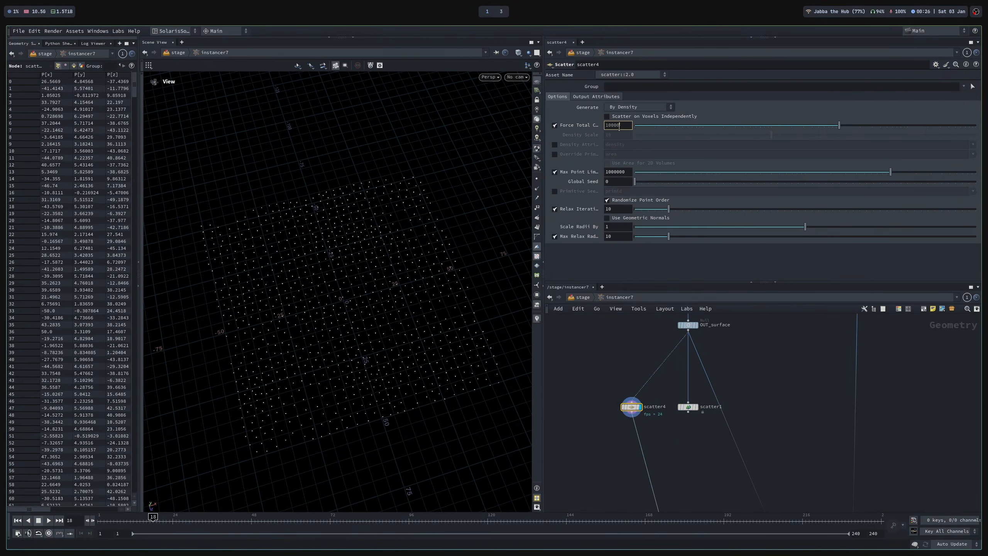
key(Return)
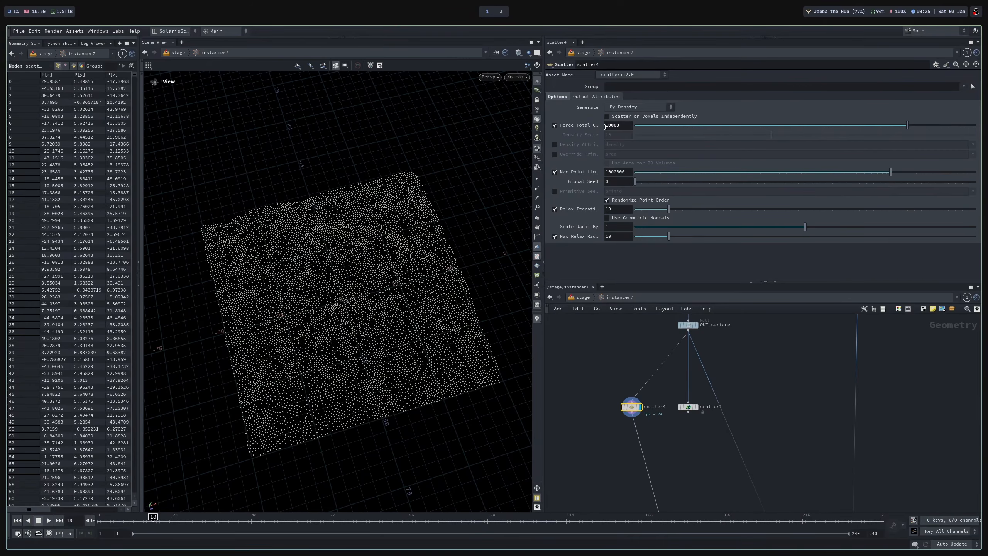
middle_drag(609, 387, 600, 333)
middle_drag(677, 414, 644, 278)
middle_drag(700, 431, 692, 356)
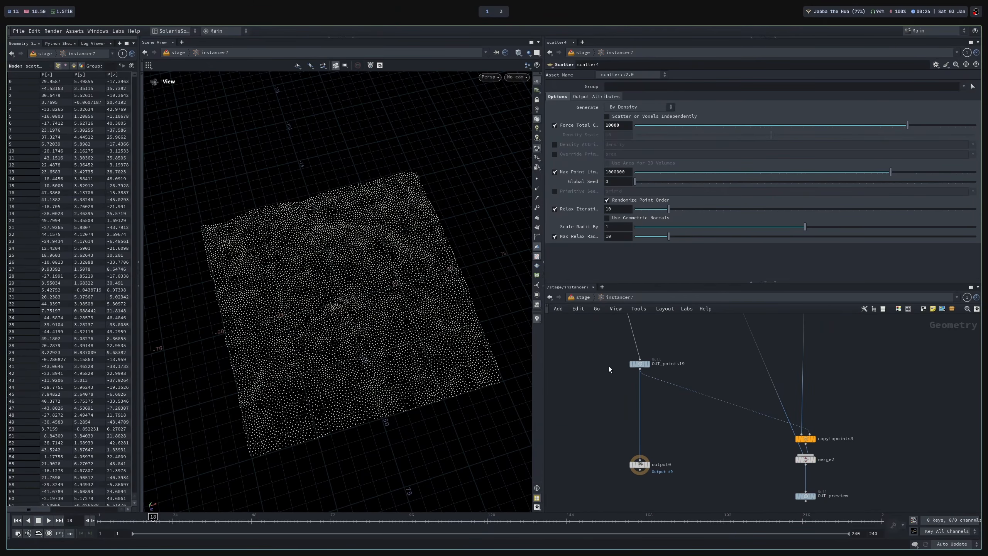
click(582, 298)
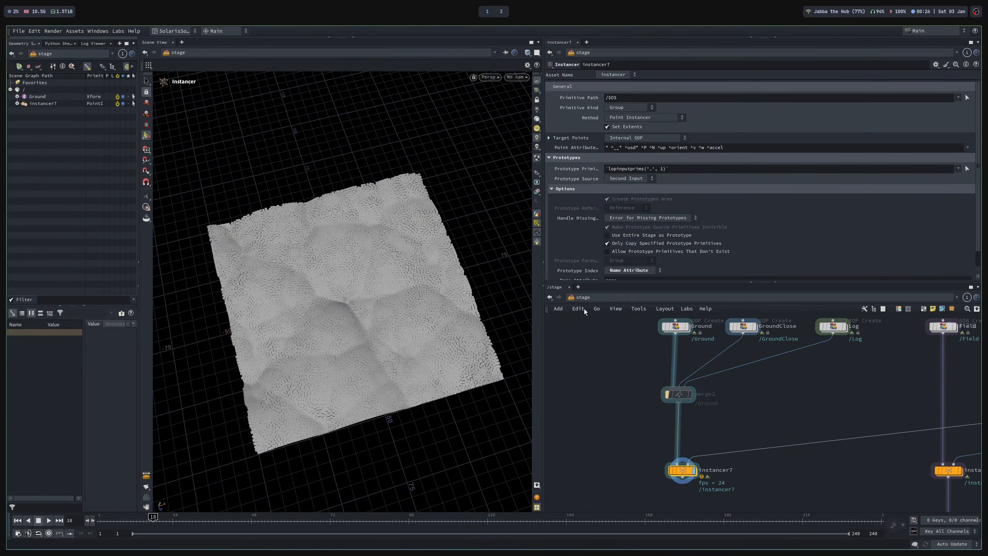
Activate the bypassed merge2 node and display the combined ground, close ground and log up close.
right_drag(358, 303, 380, 318)
drag(380, 317, 435, 313)
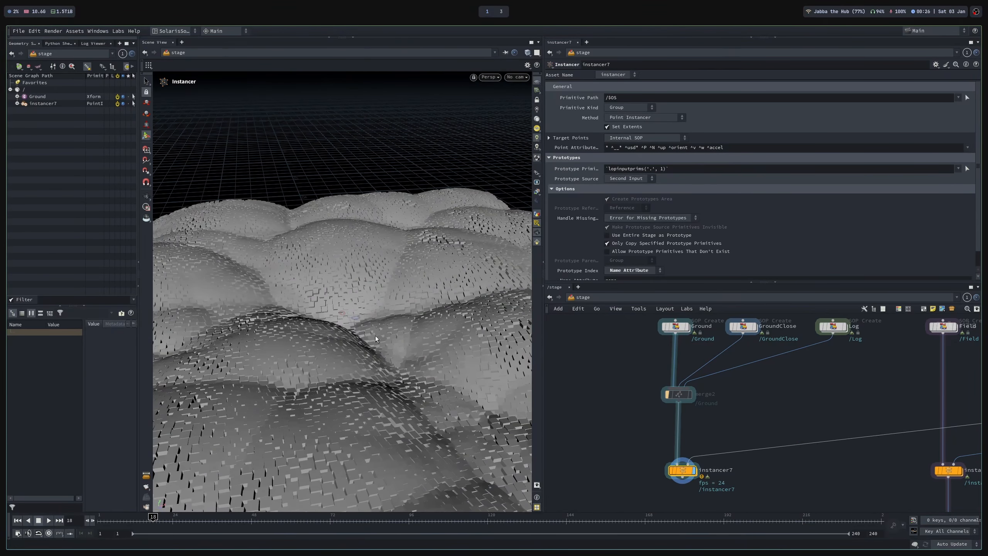
click(668, 394)
click(691, 395)
right_drag(346, 300, 363, 320)
drag(363, 320, 342, 324)
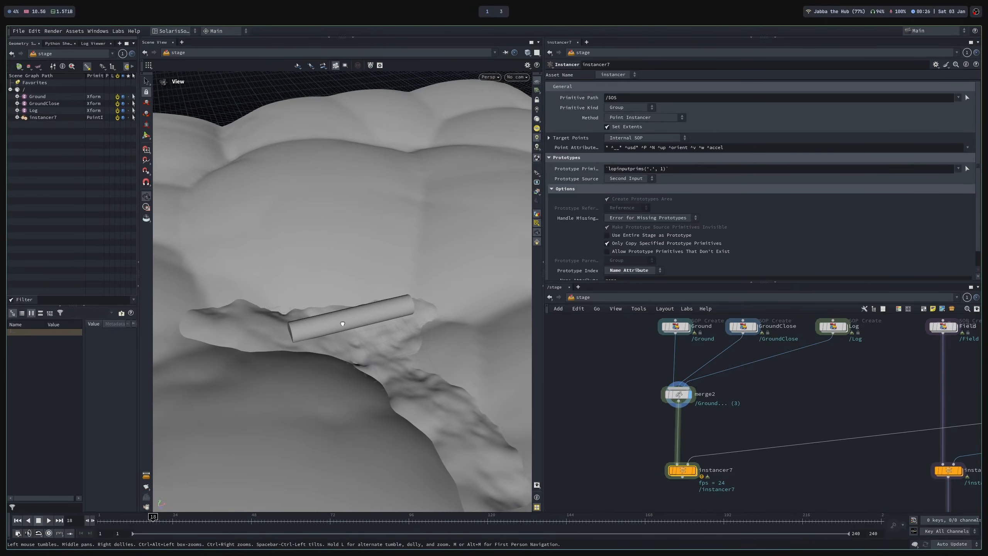
Display instancer7 and compare its instances with merge2 bypassed and active, leaving merge2 active.
click(667, 395)
click(693, 470)
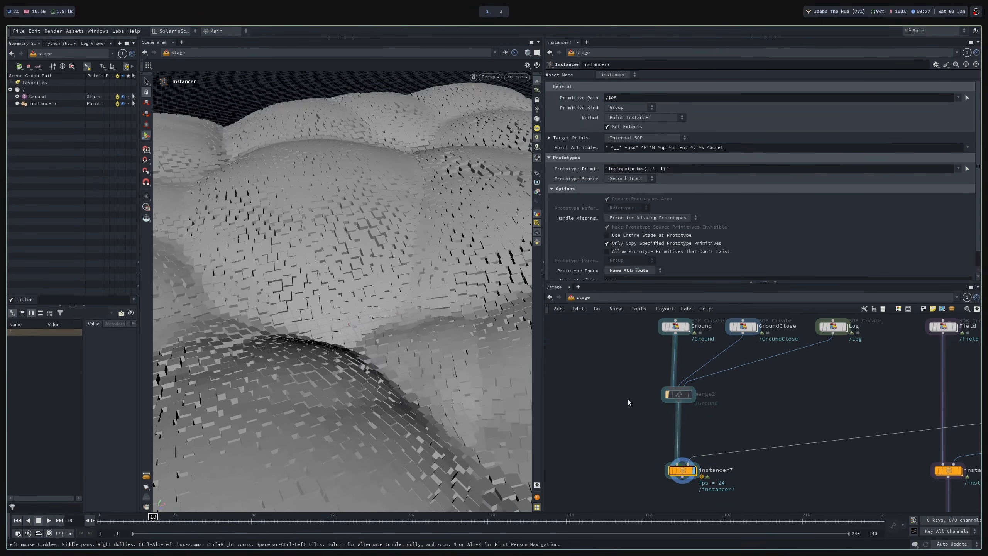
click(667, 396)
click(666, 396)
click(666, 395)
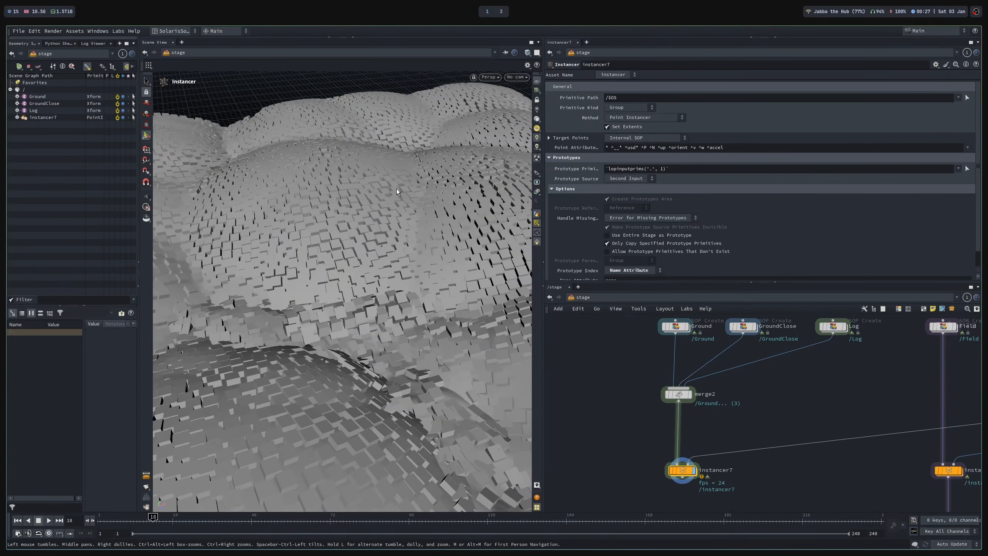
Toggle merge2's bypass on and off once more and save the scene.
click(667, 396)
click(668, 395)
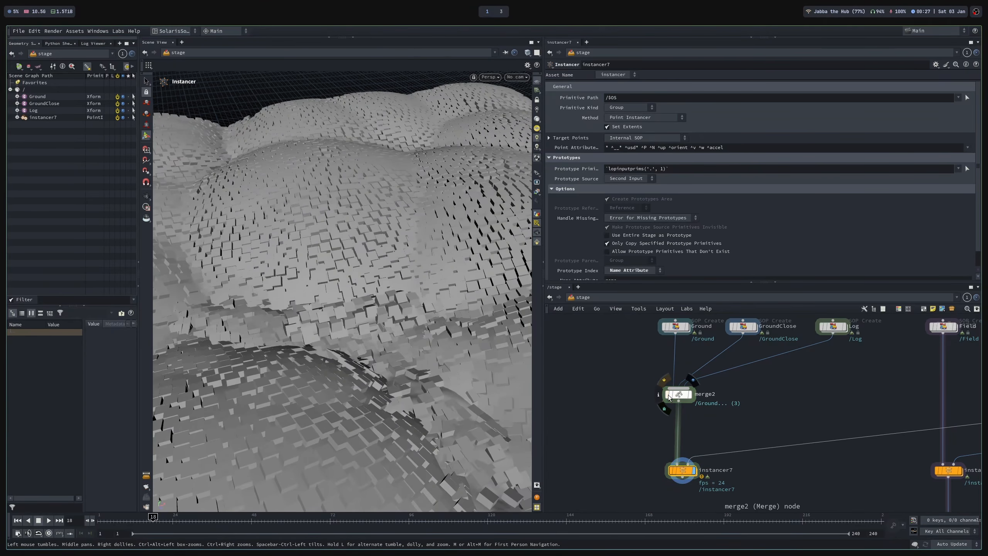
key(Escape)
key(Return)
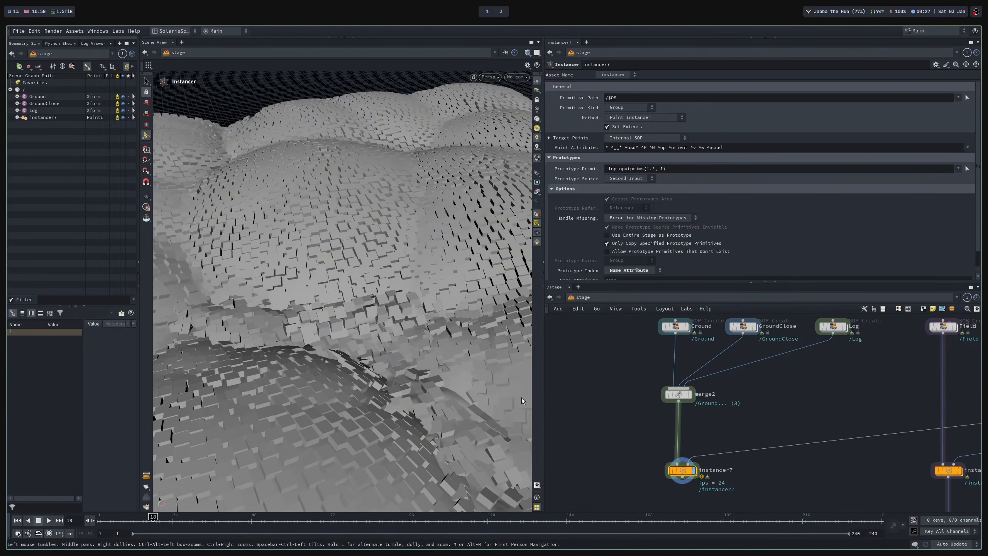
key(ctrl+s)
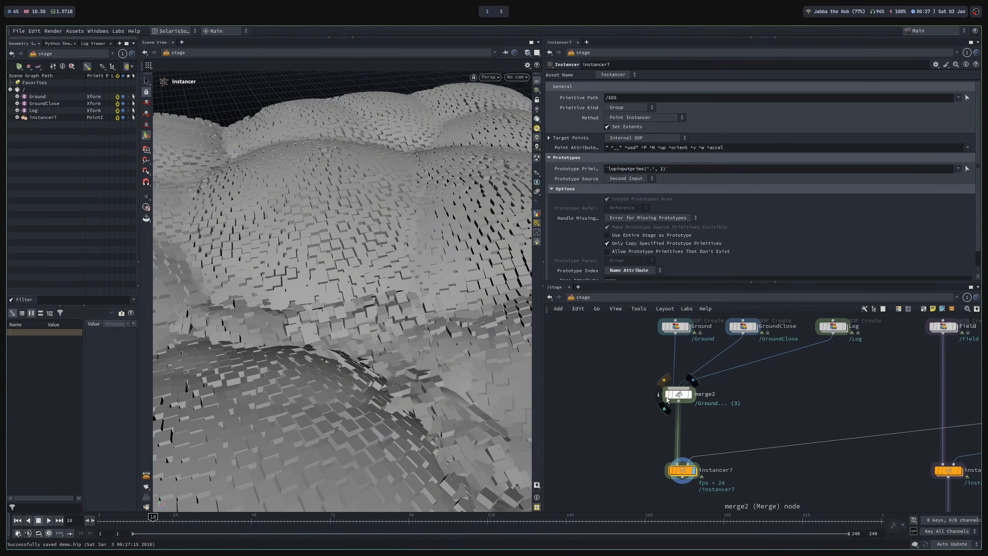
Inside instancer7, wire scatter1 into the OUT_points null in place of scatter4, and return to the stage network.
double_click(685, 471)
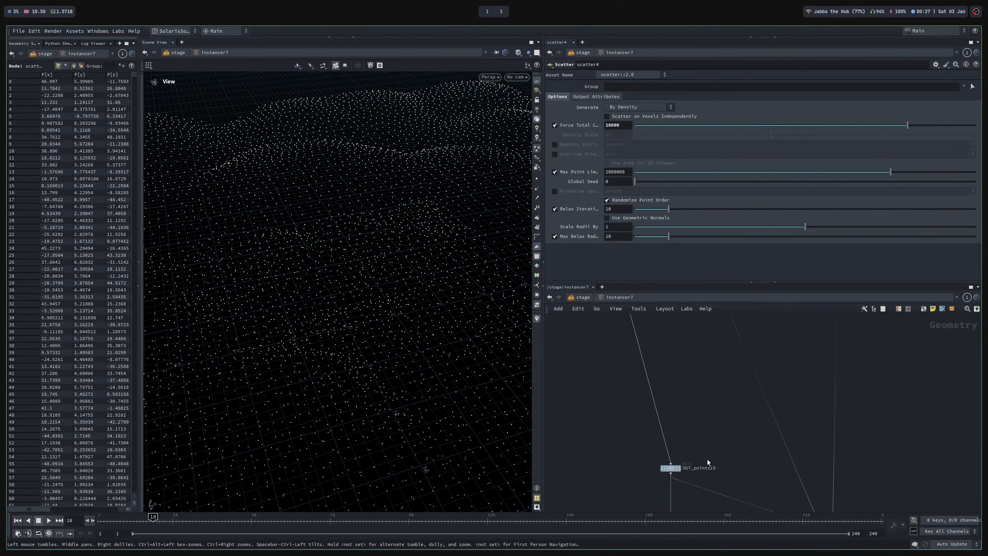
click(690, 374)
scroll(691, 414, down, 2)
click(690, 485)
middle_drag(694, 423, 700, 350)
middle_drag(719, 403, 716, 408)
click(585, 297)
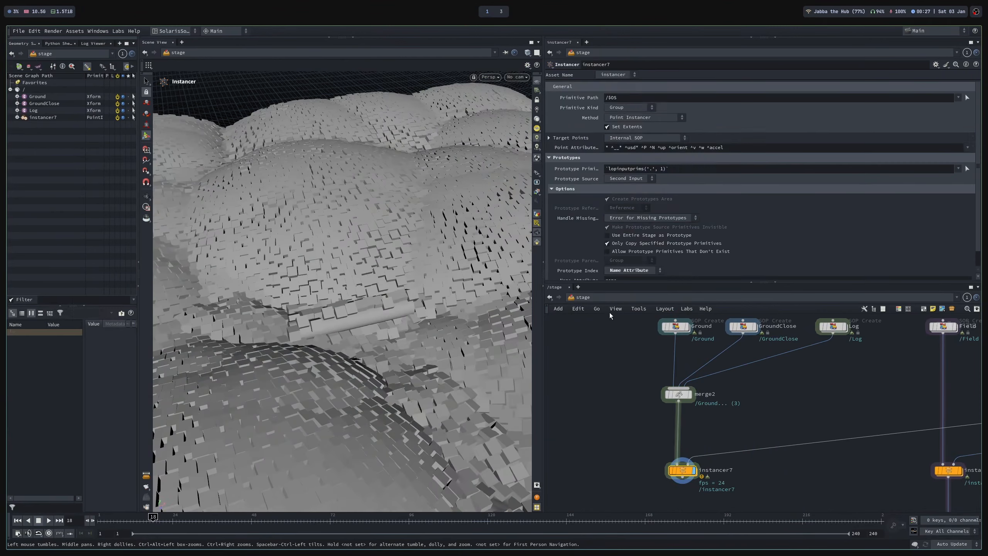
Toggle merge2's bypass to compare the Meadow Scatter instances with and without the added geometry, examining the area around the log.
click(666, 397)
click(666, 397)
click(666, 397)
click(665, 396)
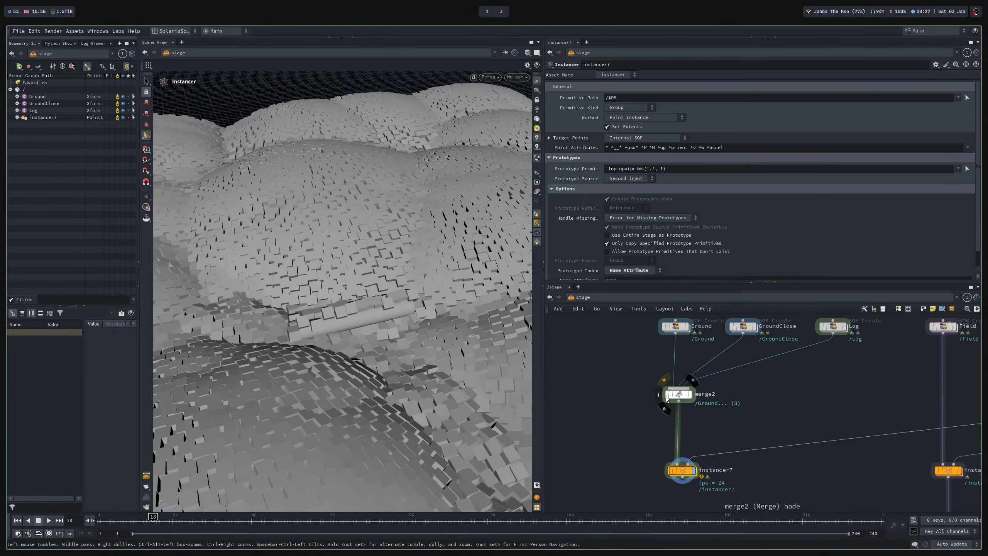
alt+middle_drag(410, 393, 384, 342)
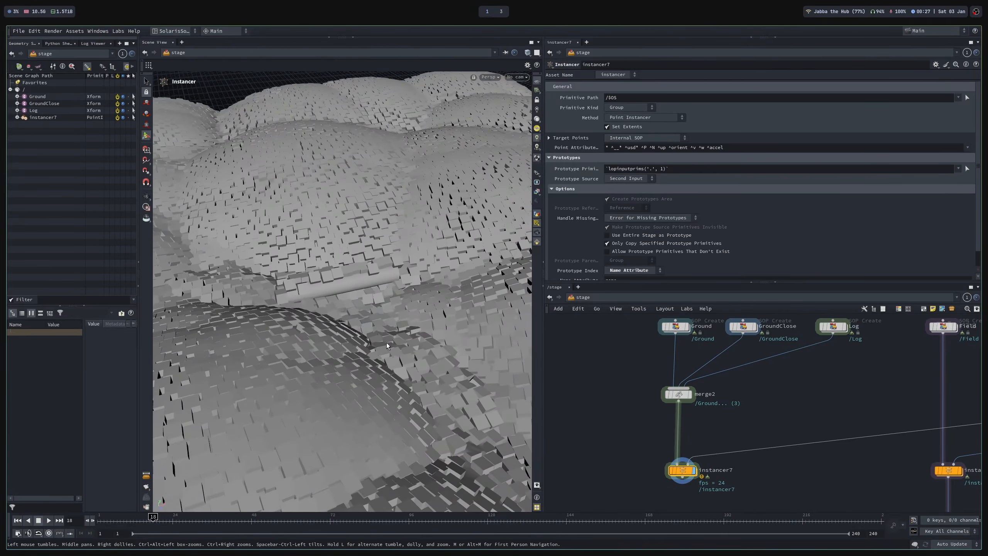
click(666, 396)
click(667, 397)
right_click(345, 278)
click(401, 276)
alt+drag(401, 275, 441, 317)
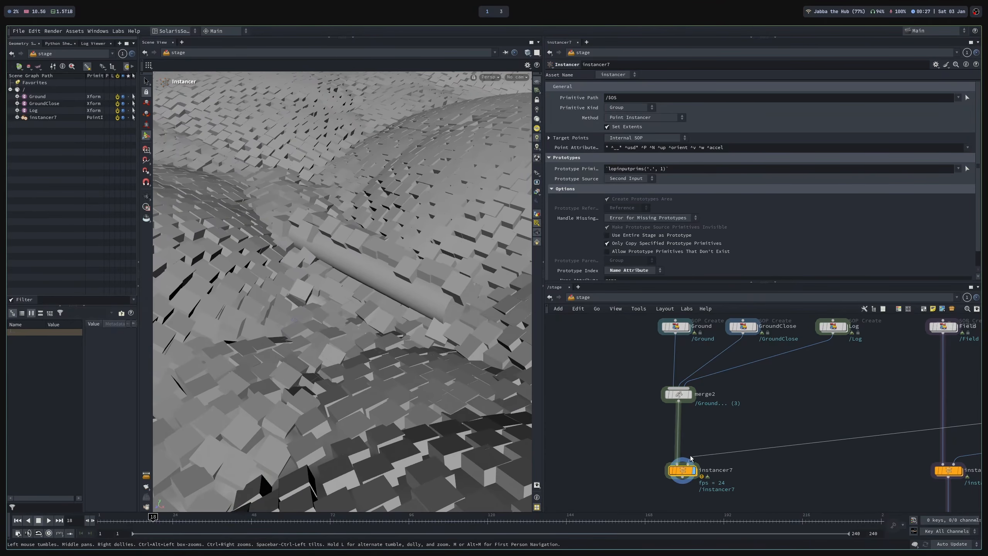
Inside instancer7, display the copytopoints3 boxes and examine their distribution around the log.
double_click(682, 470)
mouse_move(345, 263)
mouse_down()
mouse_move(195, 221)
mouse_move(273, 220)
mouse_move(366, 316)
mouse_move(362, 333)
mouse_move(351, 324)
mouse_move(379, 314)
mouse_move(370, 297)
mouse_move(395, 311)
mouse_up()
middle_drag(717, 400, 709, 420)
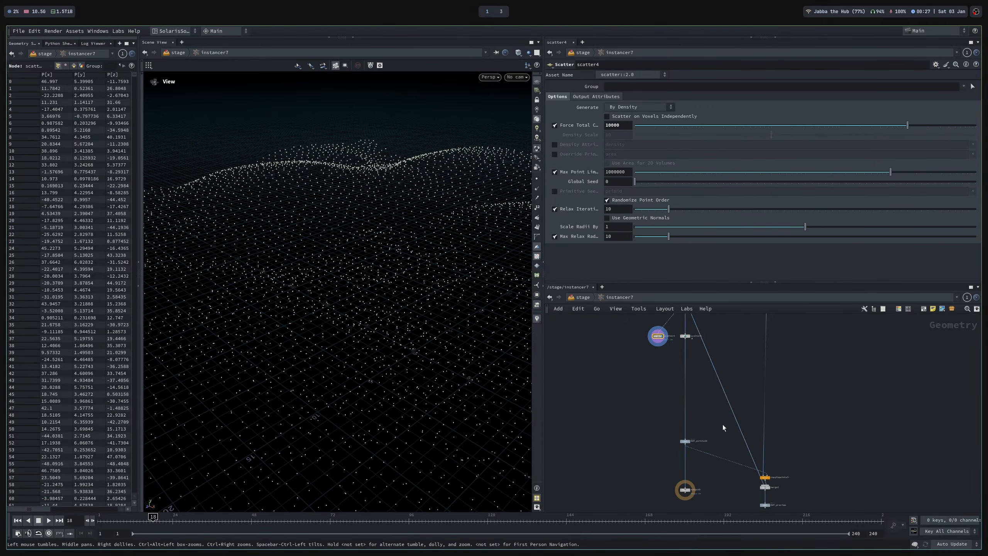
drag(376, 309, 391, 440)
scroll(751, 482, up, 5)
click(775, 461)
scroll(739, 482, down, 5)
middle_drag(708, 395, 720, 453)
right_drag(384, 269, 408, 314)
drag(408, 313, 384, 286)
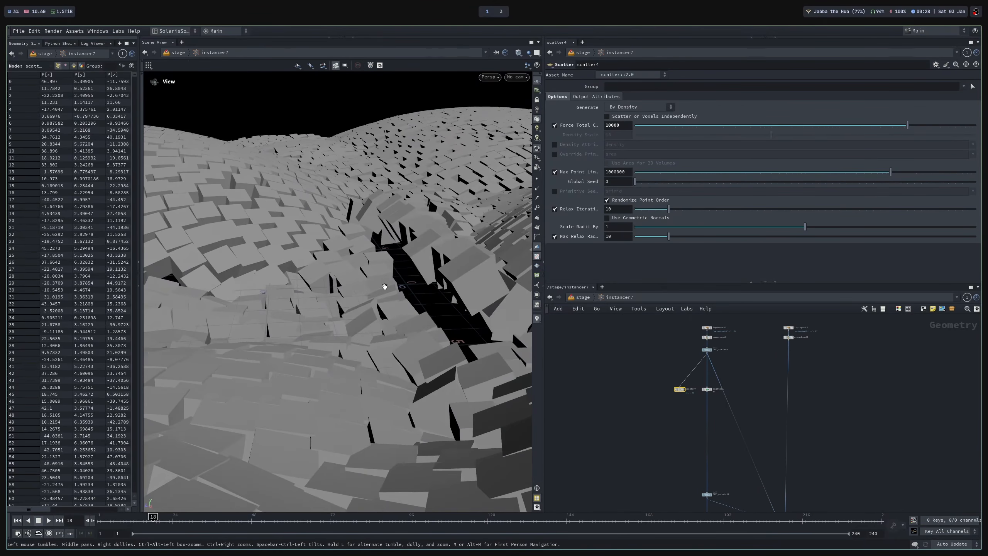
Feed the OUT_points null from scatter4 to compare its boxes around the log, and save the scene.
drag(441, 336, 459, 368)
scroll(714, 401, up, 4)
drag(698, 392, 641, 385)
drag(357, 303, 428, 358)
drag(294, 317, 255, 239)
key(ctrl+s)
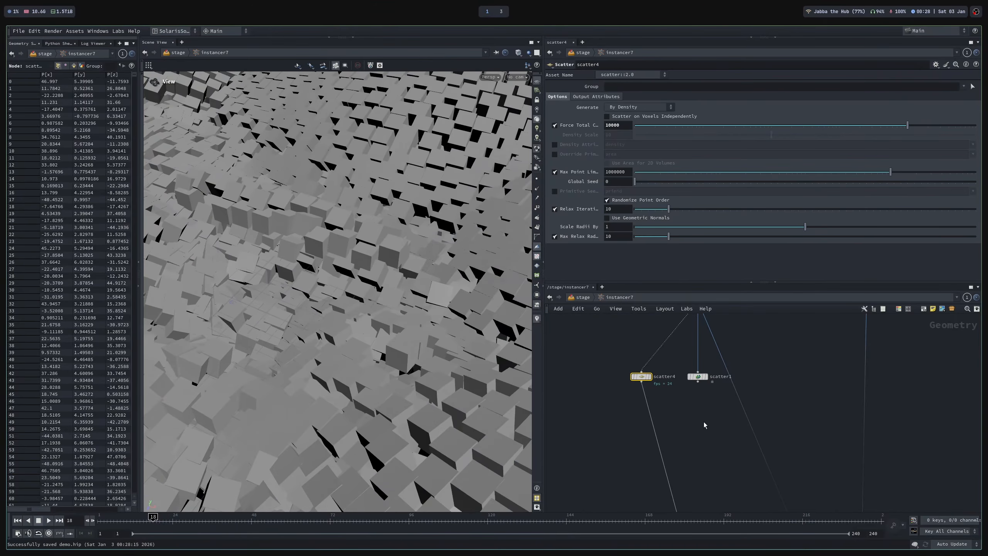
Reconnect scatter1 to the OUT_points null in place of scatter4.
scroll(702, 418, down, 5)
scroll(666, 343, up, 4)
scroll(673, 362, down, 4)
drag(669, 341, 677, 429)
click(677, 431)
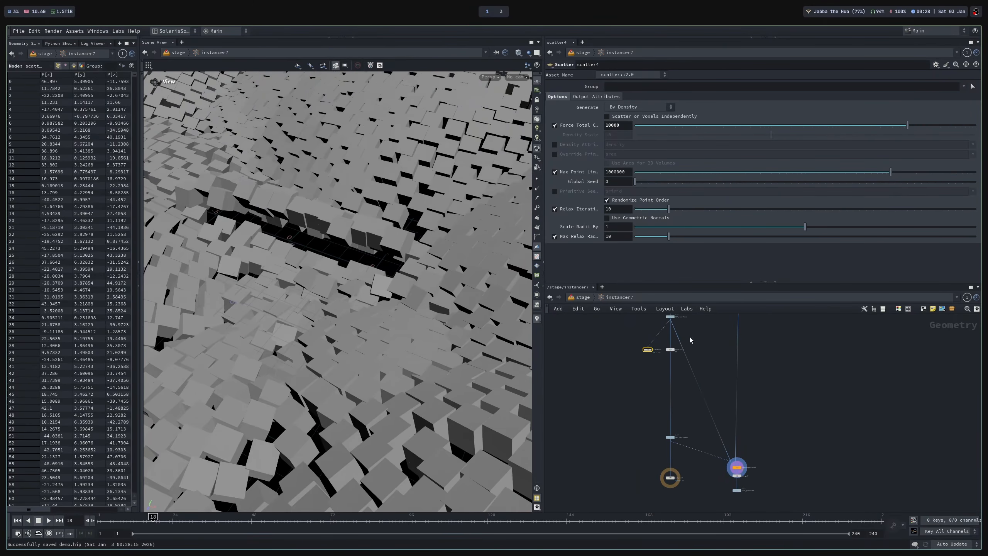
Select scatter1, view the whole terrain of copied boxes, and display scatter1's points.
scroll(663, 343, up, 5)
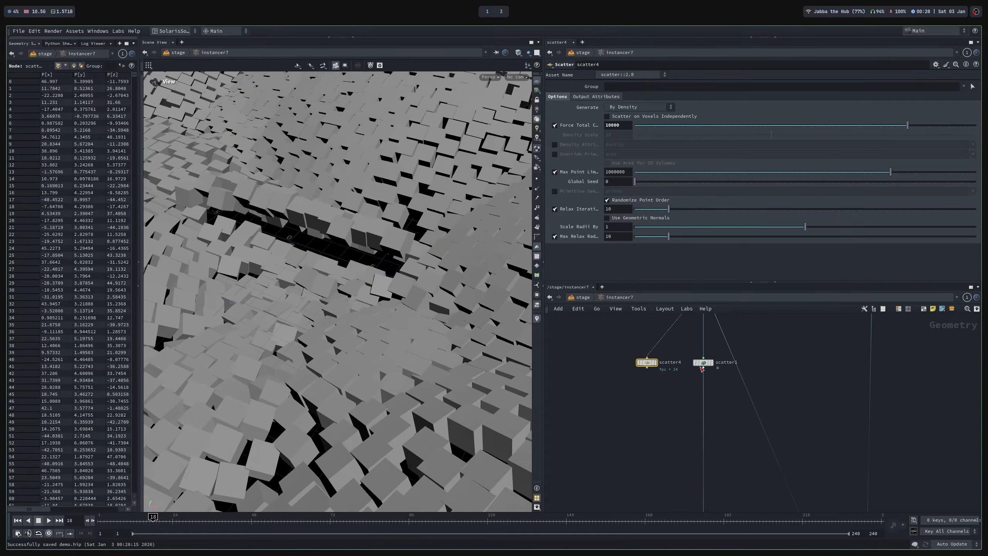
click(707, 361)
middle_drag(755, 396, 746, 423)
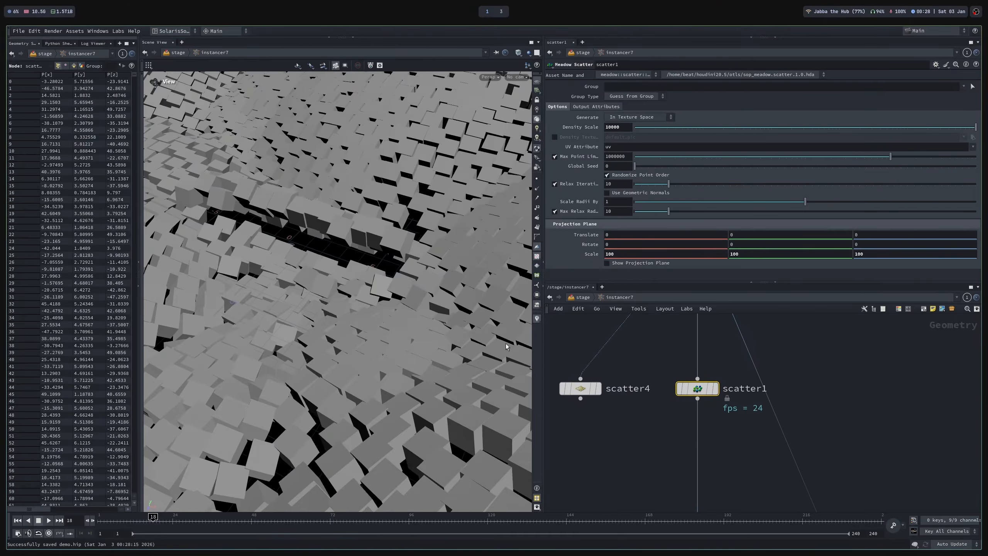
scroll(266, 247, down, 5)
scroll(266, 247, down, 5)
drag(265, 248, 352, 286)
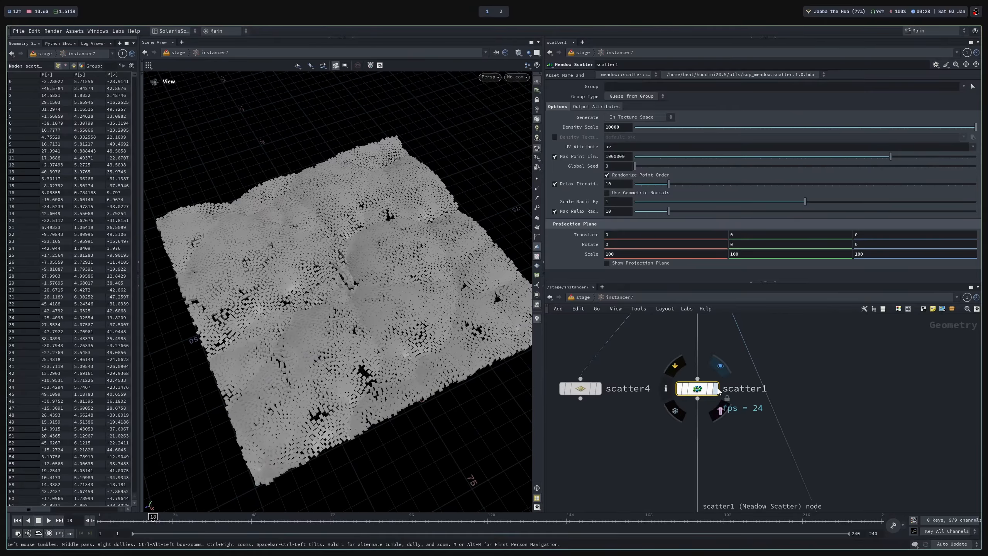
click(717, 388)
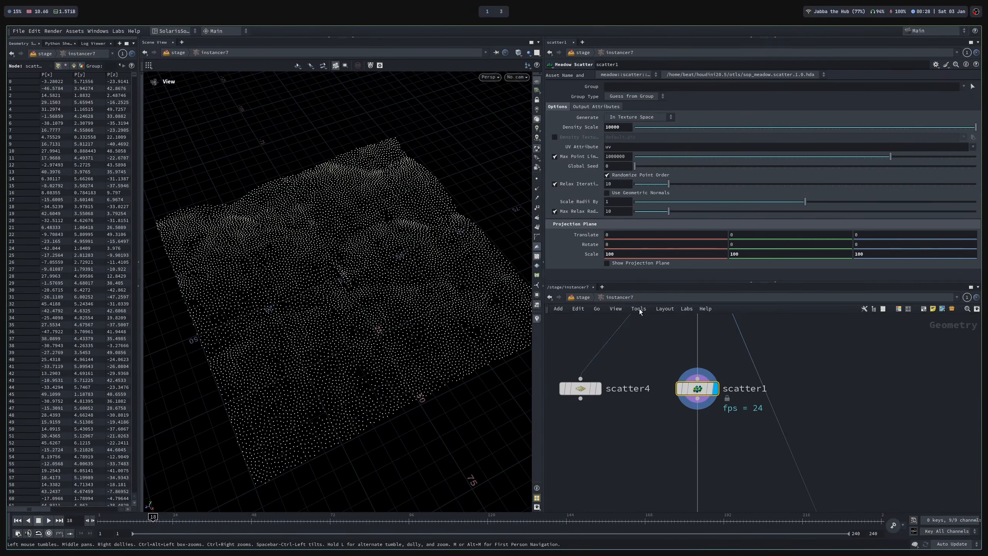
Show scatter1's projection plane and bring up its transform handle in the viewport.
click(633, 264)
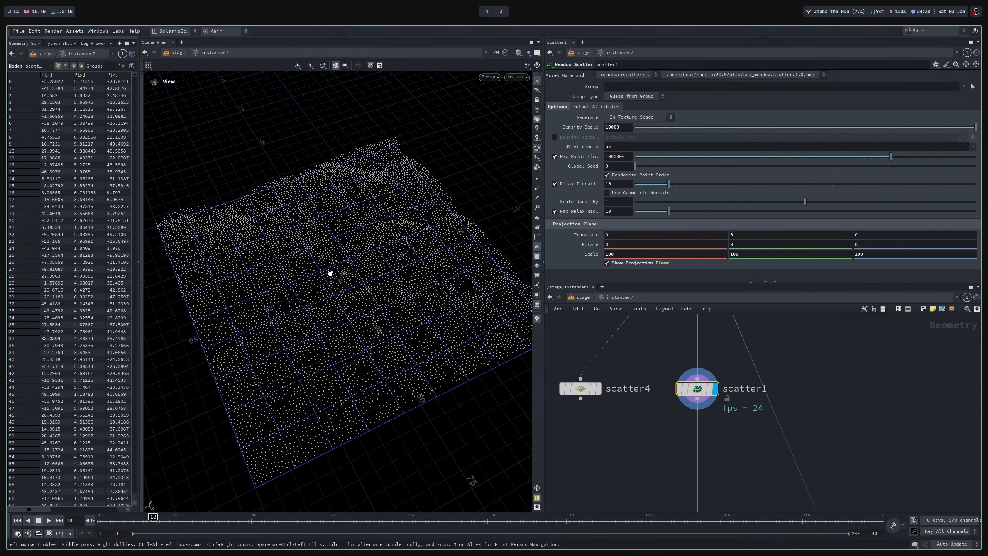
key(Return)
alt+drag(331, 302, 330, 309)
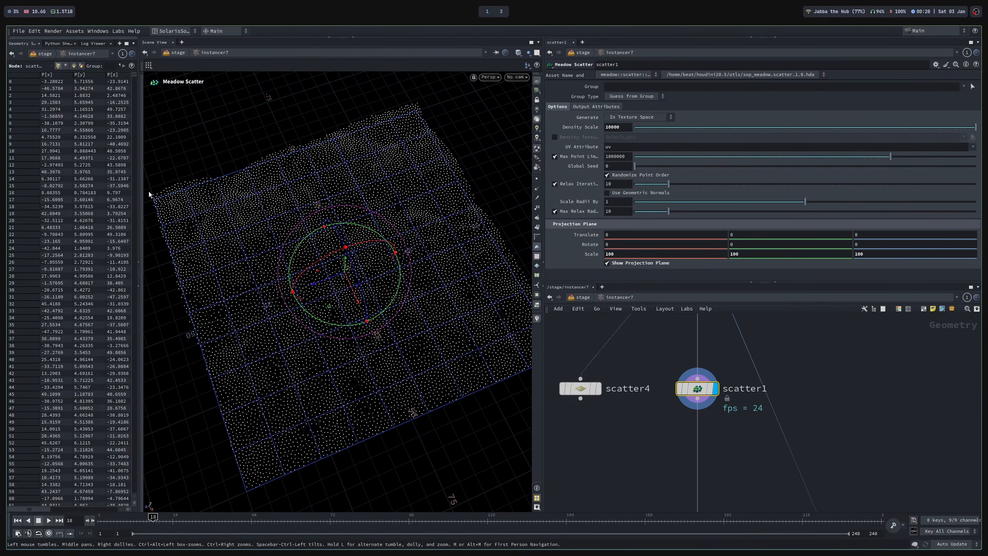
Try rotating scatter1's projection plane with its viewport handle, and undo the rotations.
click(140, 169)
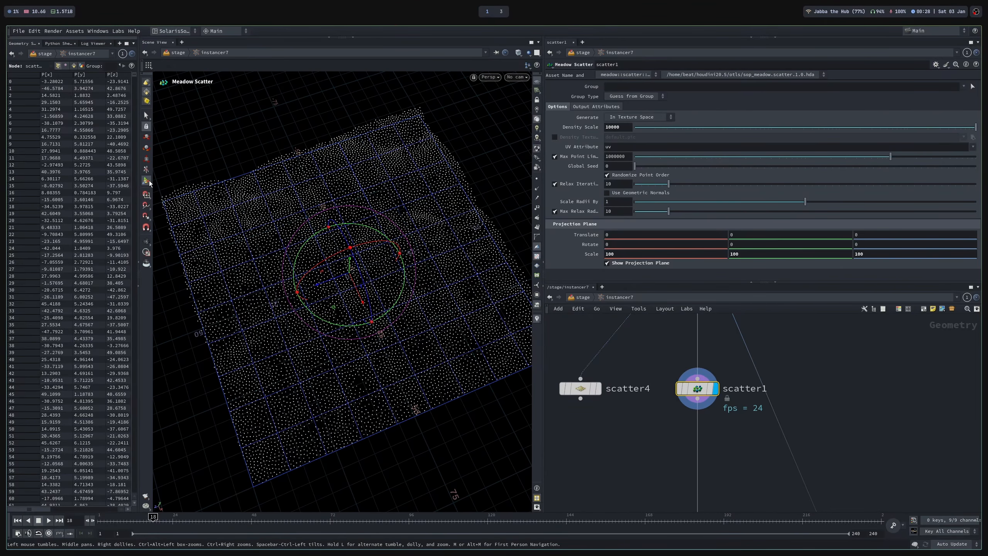
drag(338, 310, 383, 272)
key(ctrl+z)
drag(366, 259, 405, 287)
key(ctrl+z)
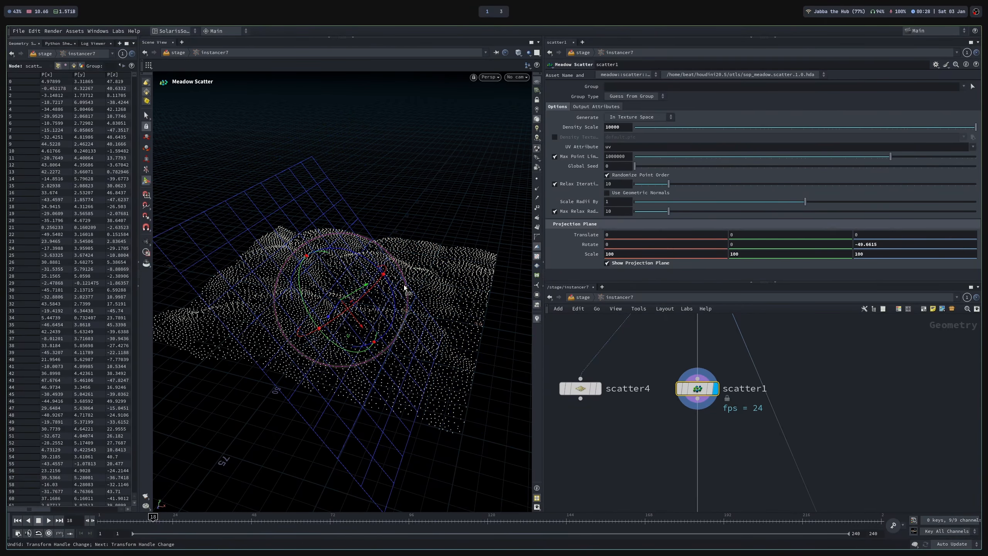
key(ctrl+z)
key(Escape)
drag(397, 287, 397, 327)
key(Return)
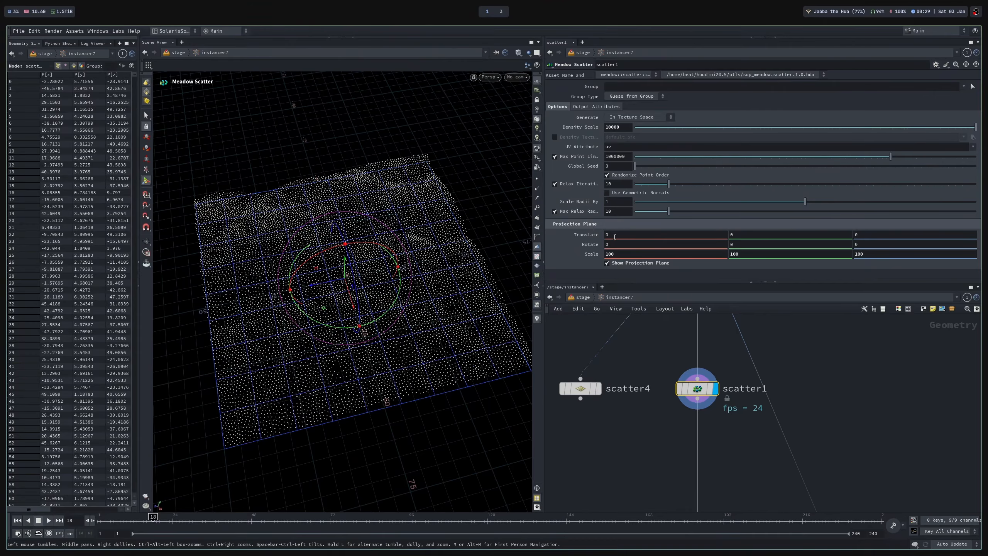
Hide scatter1's projection plane and show its output attribute settings.
click(607, 263)
key(Escape)
drag(430, 283, 404, 226)
key(Return)
click(596, 106)
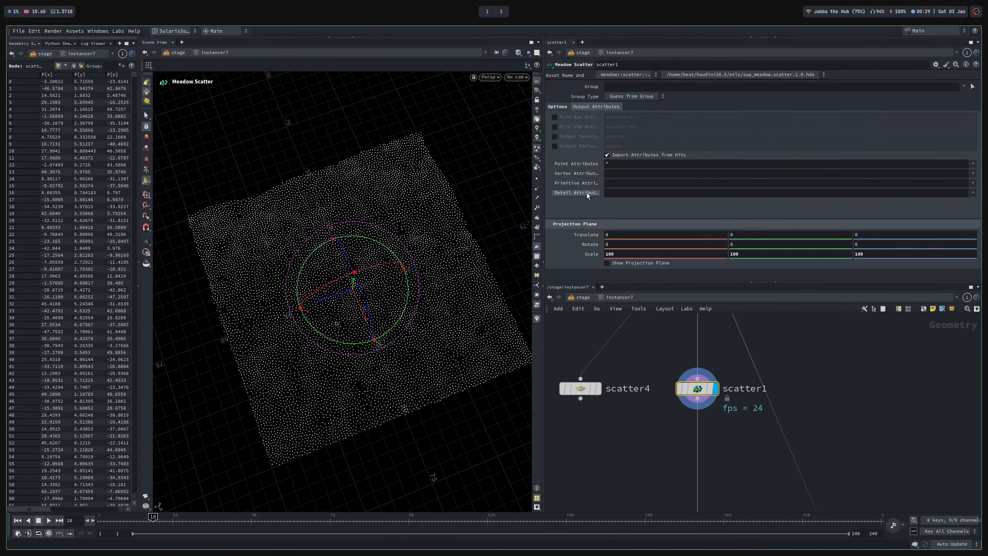
alt+right_drag(414, 276, 394, 264)
Add another standard Scatter node beside scatter4 and save the scene.
scroll(621, 454, down, 3)
middle_drag(621, 454, 712, 430)
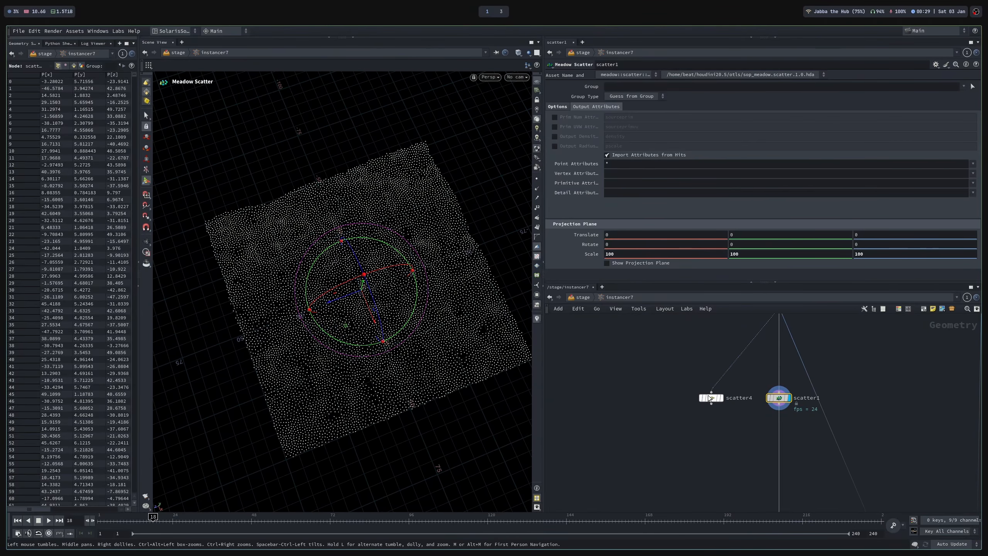
key(Tab)
text(scat)
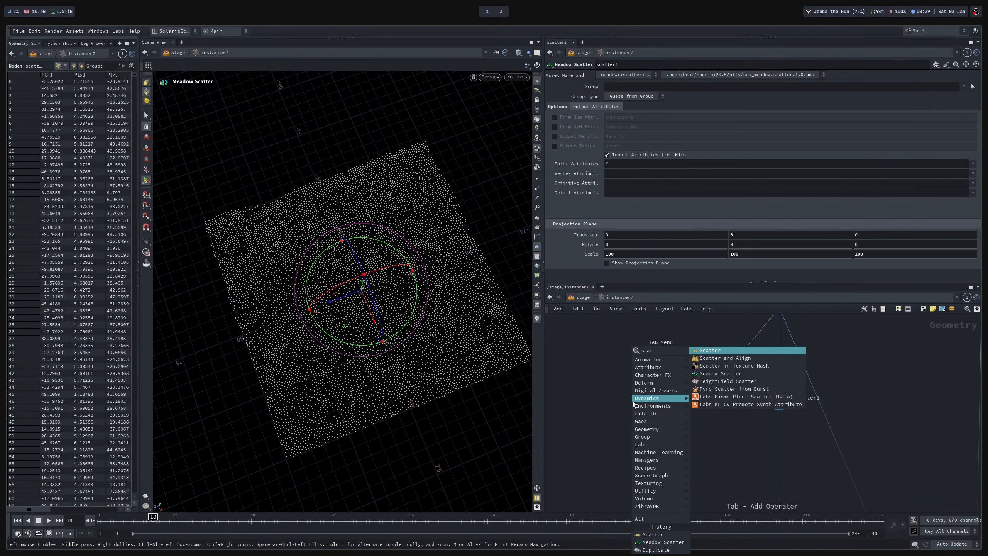
key(Return)
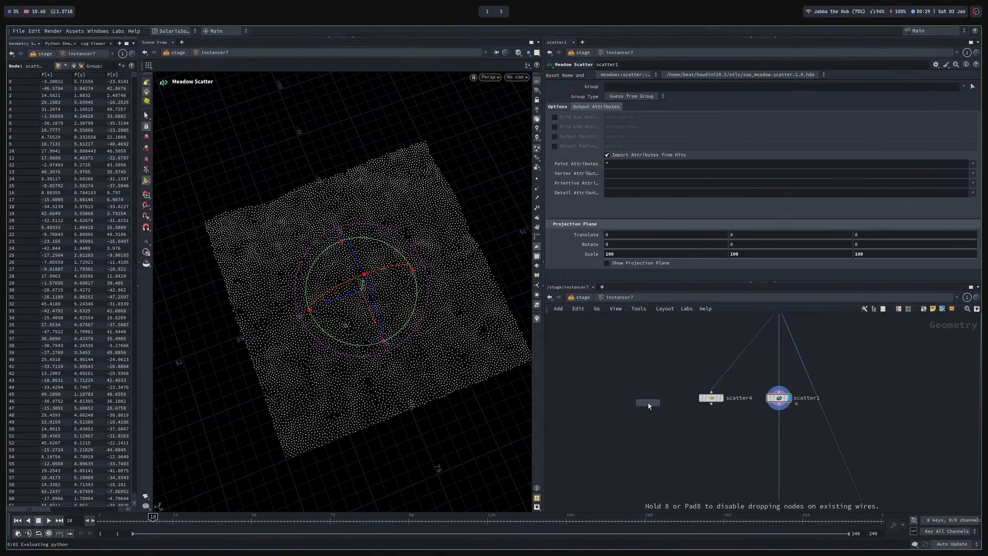
click(650, 400)
key(ctrl+s)
drag(583, 381, 759, 432)
click(643, 439)
Insert a Meadow Cluster node on the wire below scatter1 and display it.
middle_drag(698, 445, 665, 430)
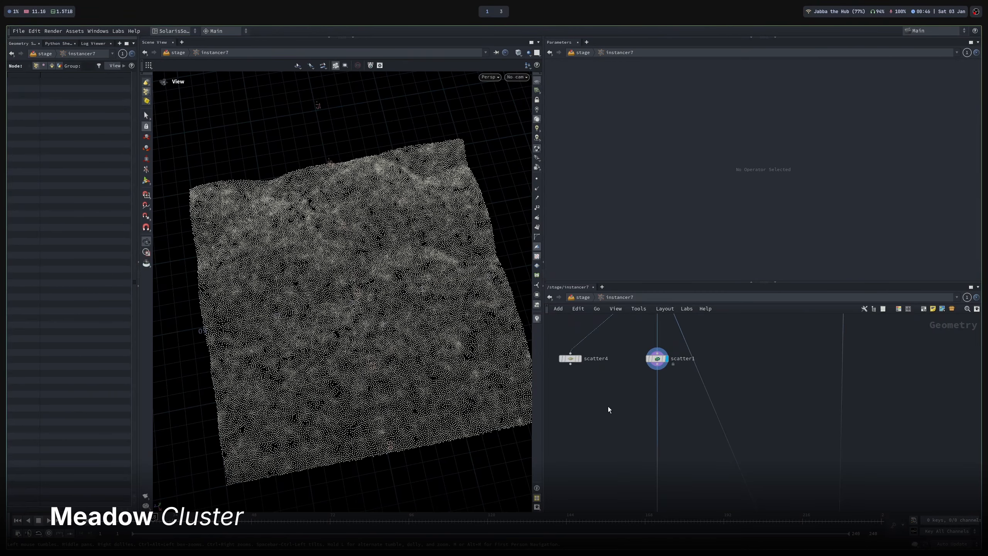
key(Tab)
text(meadowc)
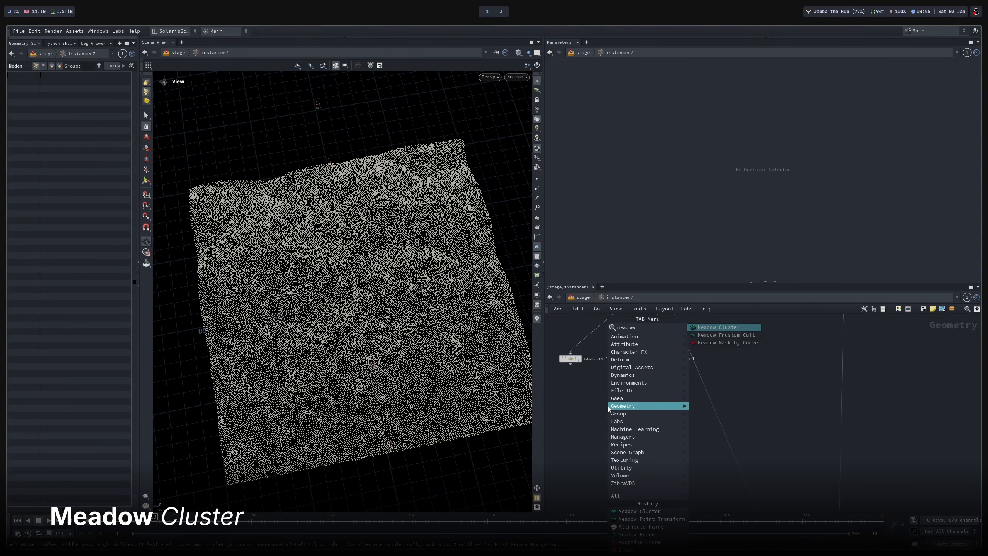
key(Return)
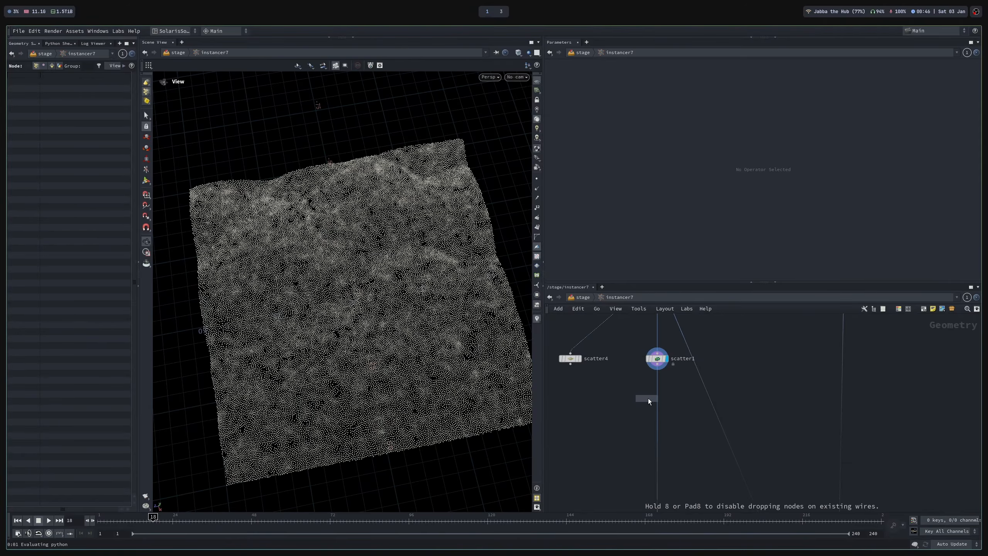
click(658, 396)
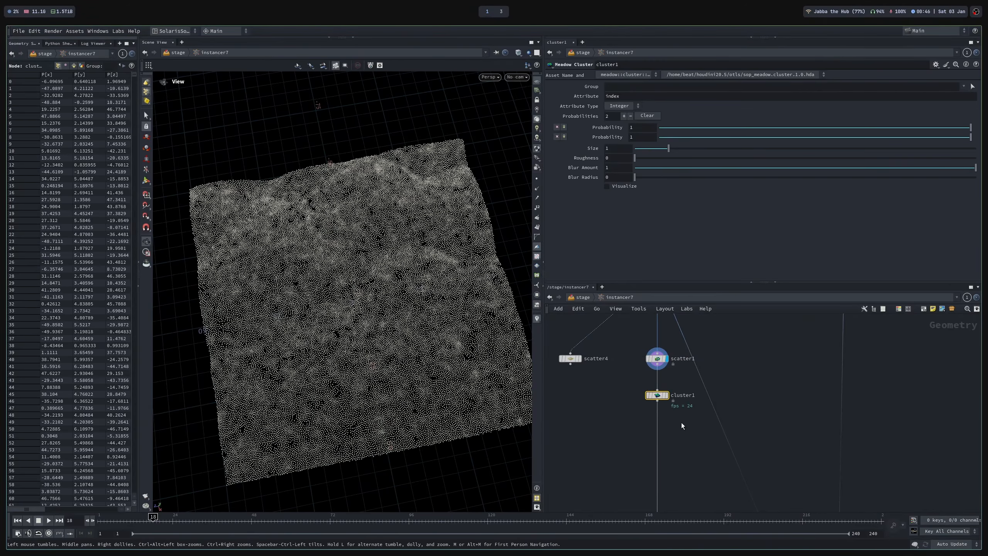
click(665, 396)
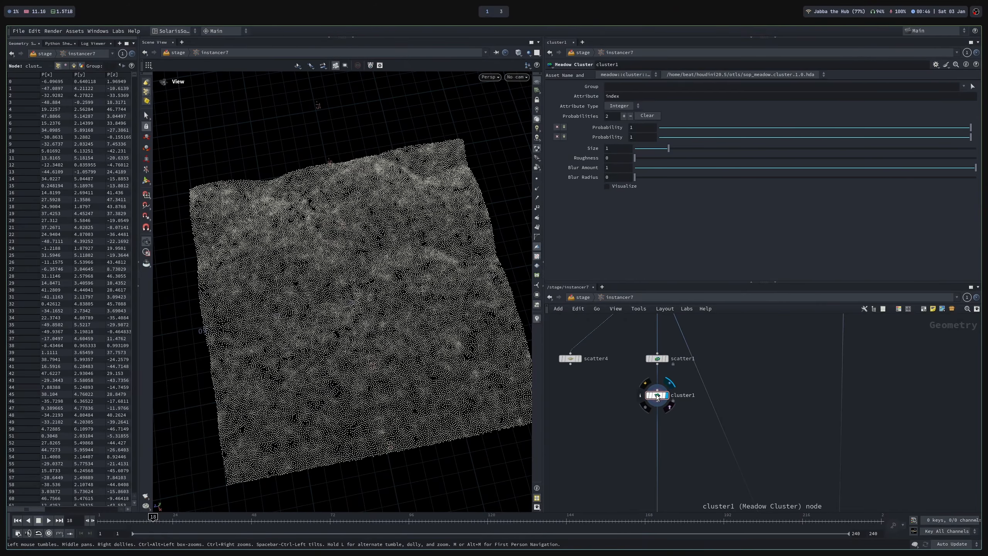
Turn on cluster visualization on cluster1, set its Size to 10, and save the scene.
click(607, 186)
click(615, 148)
text(0)
key(Return)
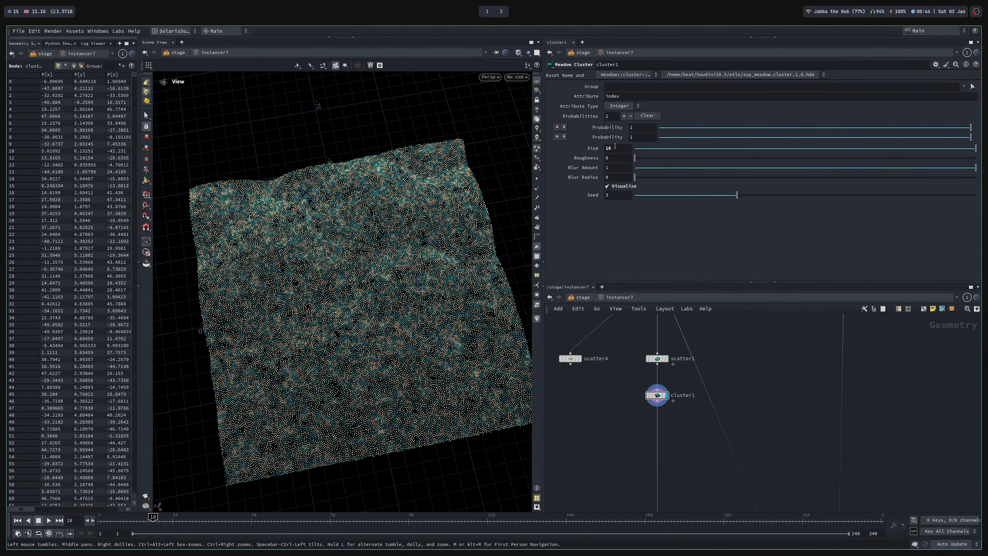
drag(387, 346, 386, 301)
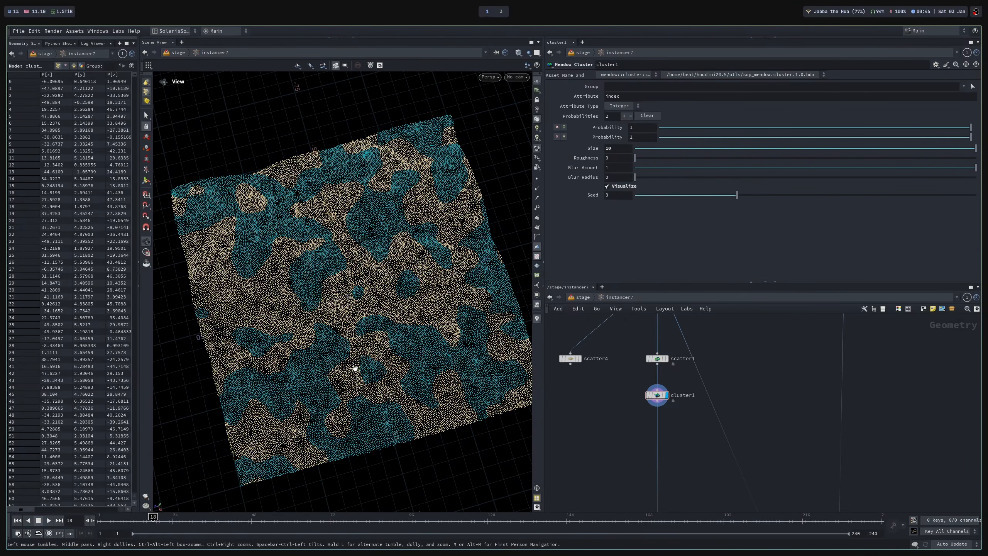
drag(397, 288, 387, 298)
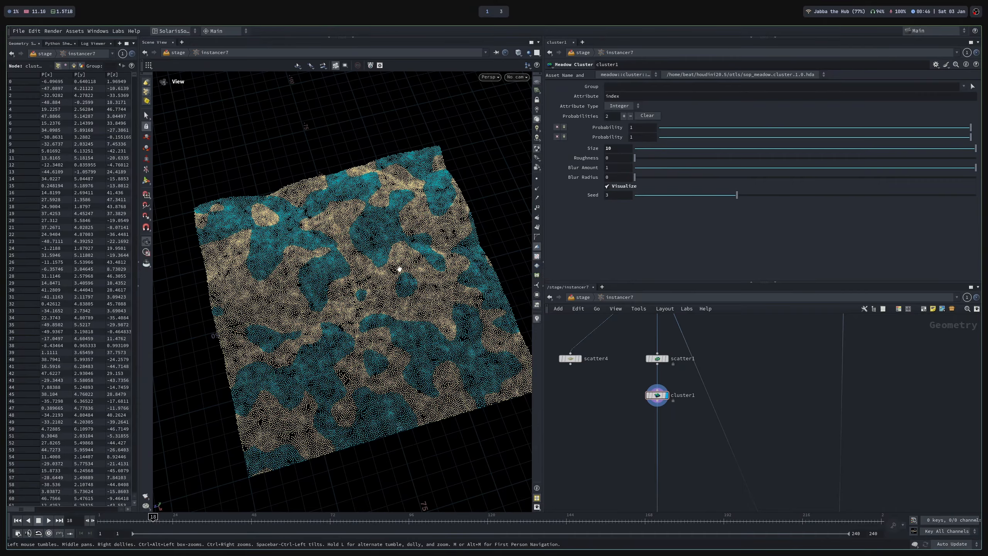
key(ctrl+s)
Configure cluster1 with Roughness 0.501, three probabilities and Seed 3.64.
drag(636, 157, 823, 177)
drag(408, 266, 404, 240)
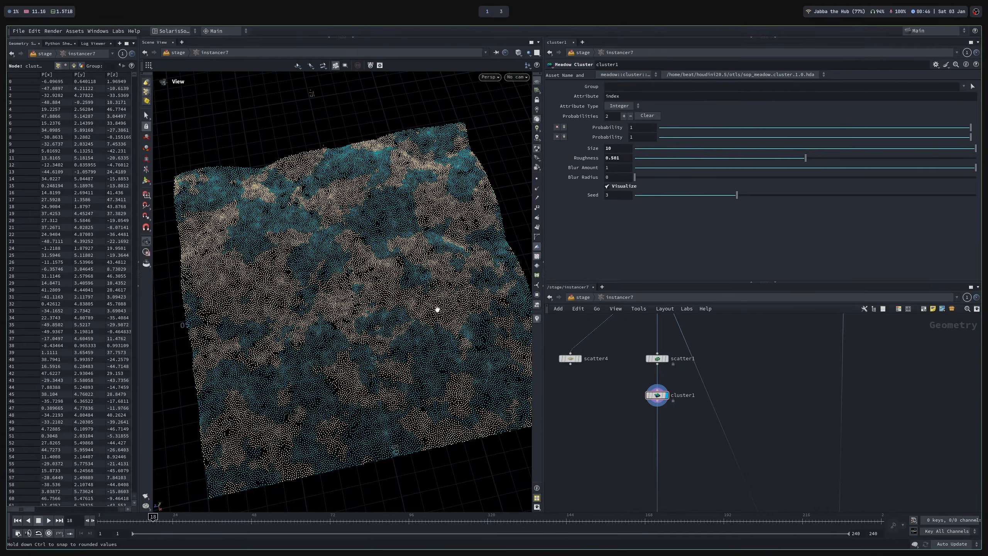
click(624, 116)
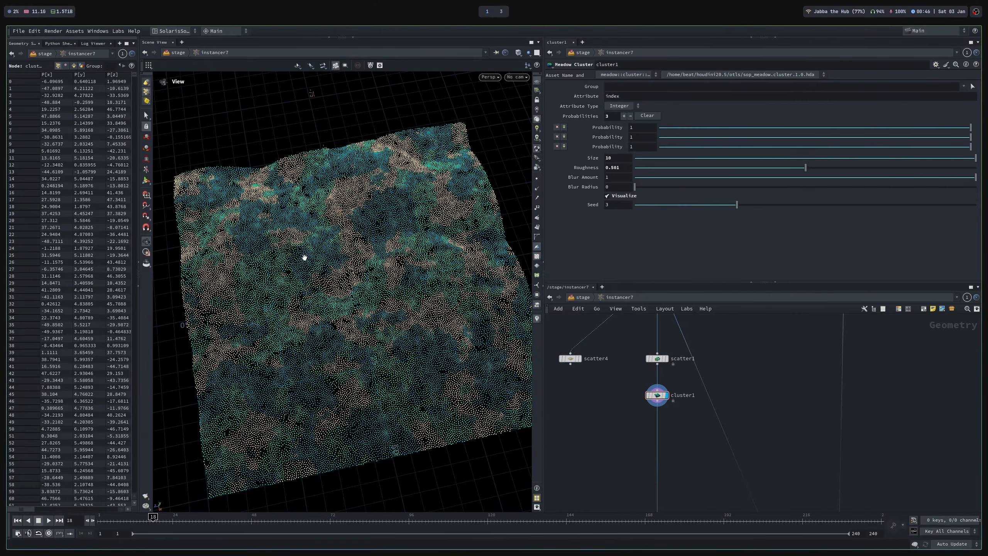
drag(737, 205, 760, 204)
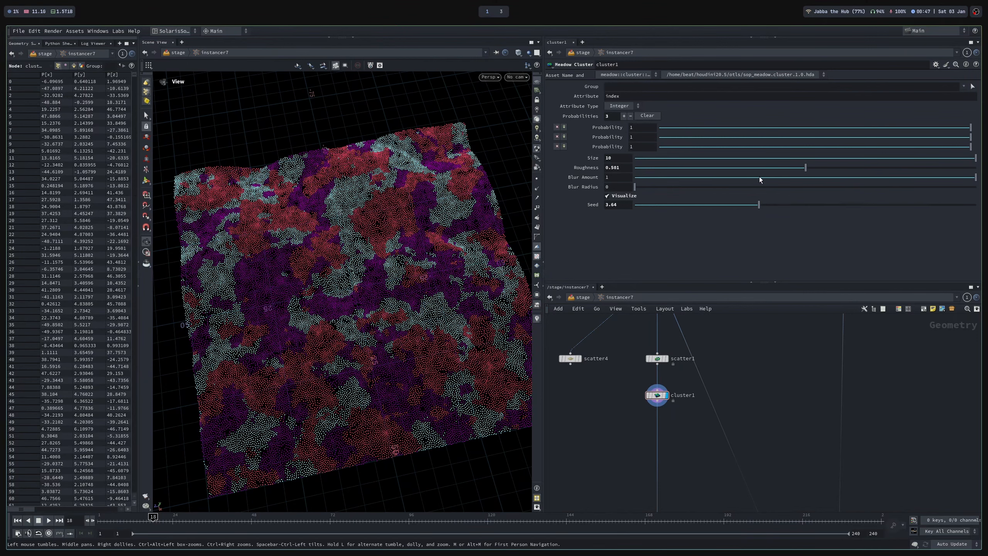
Set cluster1's Roughness to 0.331 and Blur Radius to 0.11, and save the scene.
drag(781, 167, 761, 170)
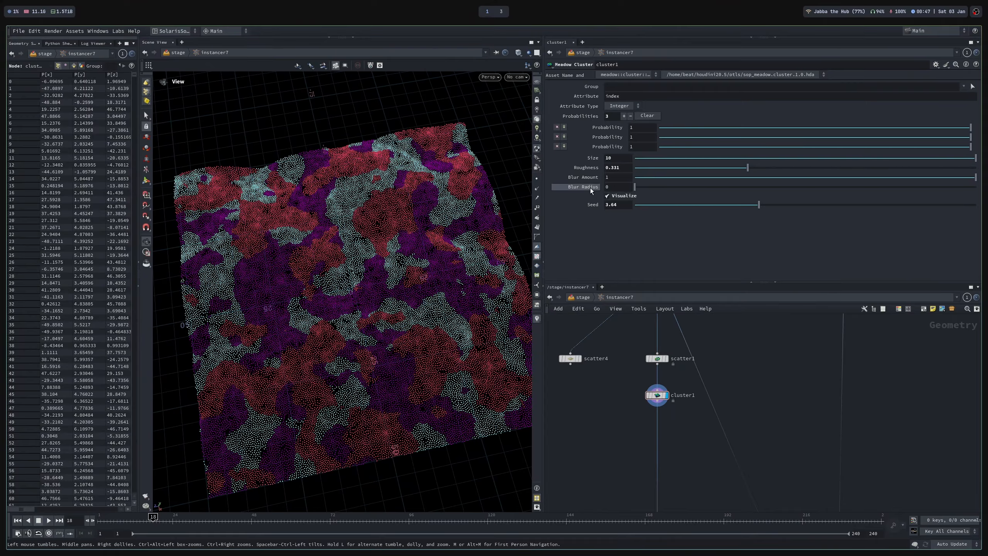
drag(635, 187, 666, 183)
key(ctrl+s)
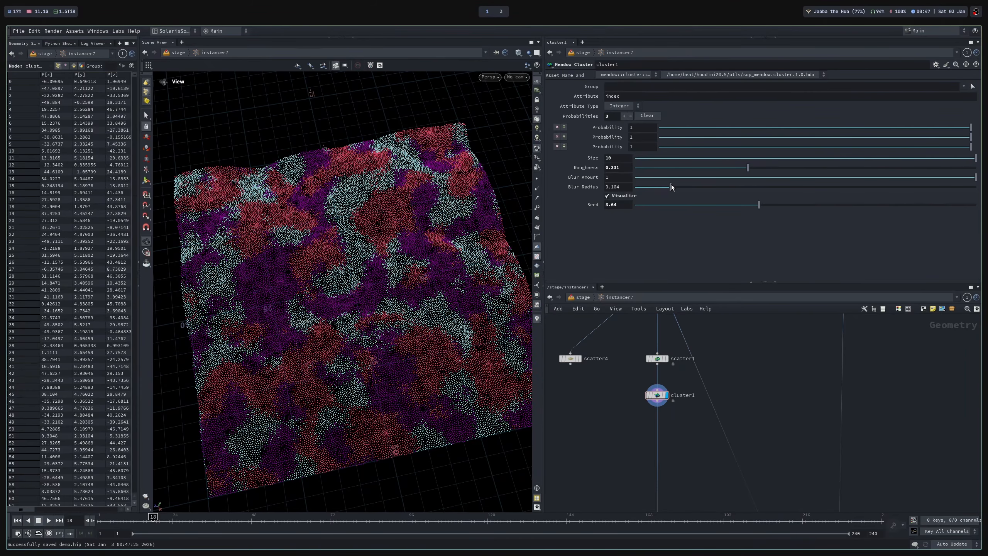
drag(397, 323, 397, 256)
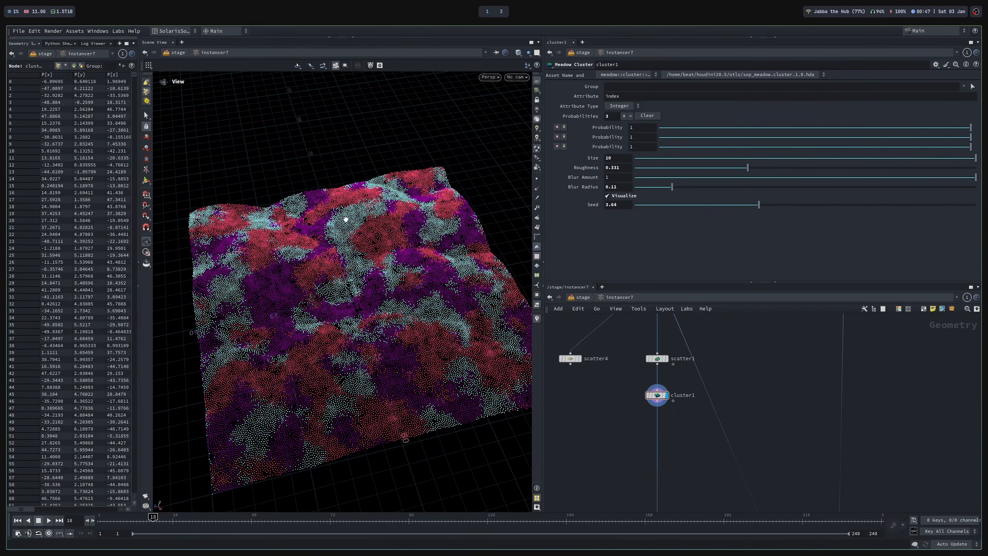
drag(366, 228, 350, 226)
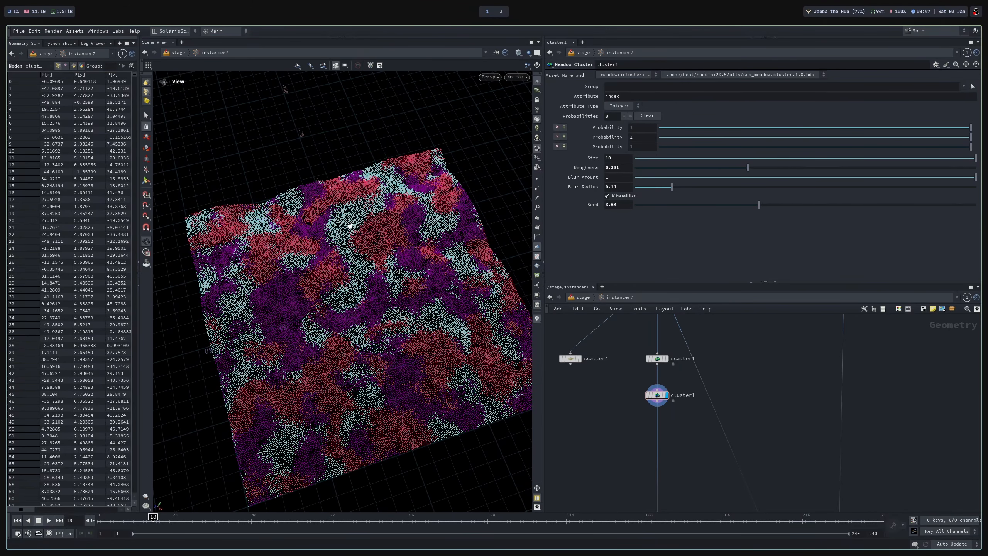
drag(367, 279, 358, 244)
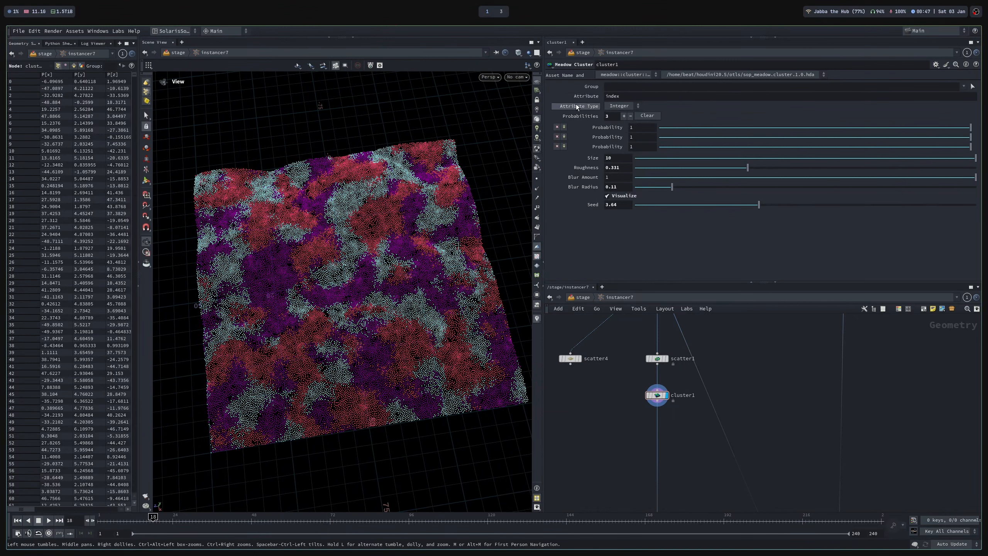
Check cluster1's point attributes in its node info, and display the OUT_preview null close up.
middle_click(677, 391)
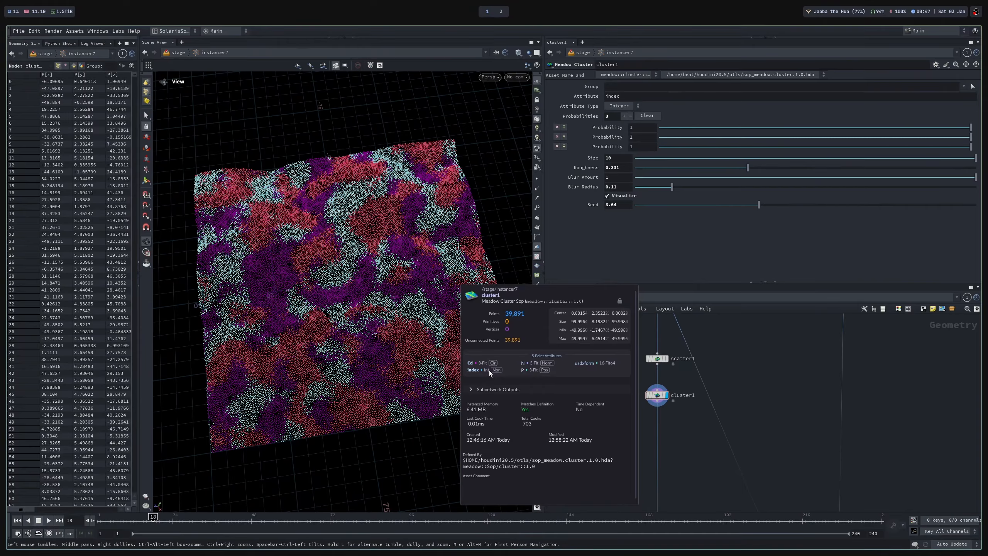
middle_drag(635, 399, 604, 379)
scroll(605, 378, down, 3)
mouse_move(630, 477)
middle_down()
mouse_move(626, 405)
mouse_move(645, 419)
mouse_move(630, 353)
middle_up()
scroll(733, 447, up, 3)
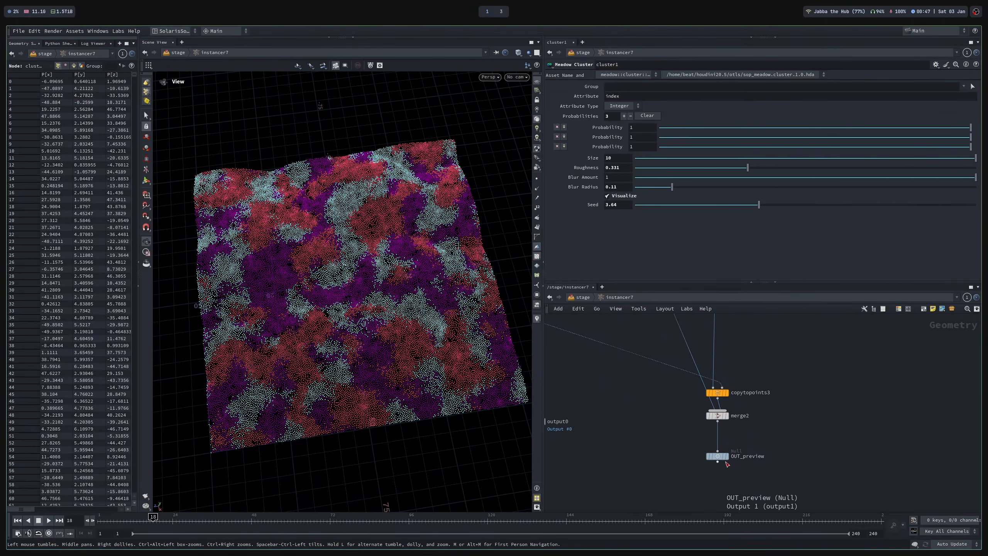
click(729, 462)
right_drag(345, 264, 480, 303)
Set the Piece Attribute of copytopoints3 to index and inspect the copied shapes on the terrain.
drag(764, 361, 692, 400)
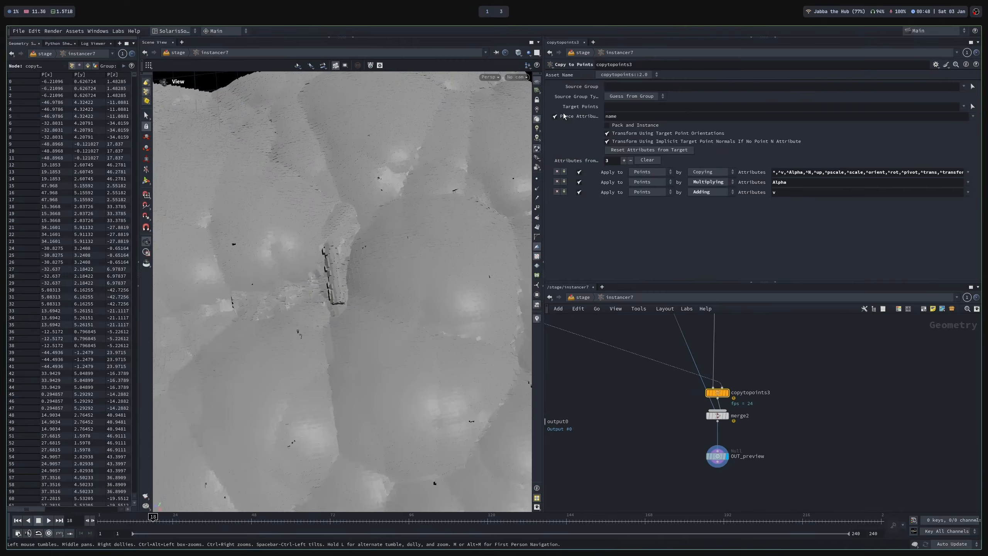
drag(623, 116, 588, 115)
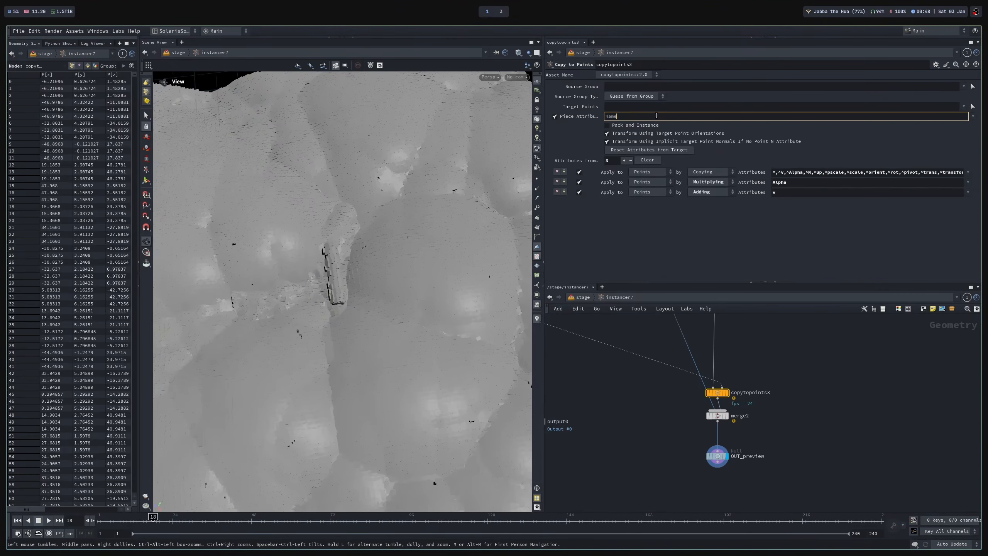
text(index)
key(Return)
drag(384, 323, 386, 199)
mouse_move(424, 384)
mouse_down()
mouse_move(425, 448)
mouse_move(418, 402)
mouse_up()
Select cluster1 and change its Attribute Type to String.
scroll(623, 381, down, 4)
middle_drag(603, 318, 640, 450)
scroll(621, 371, up, 3)
drag(637, 414, 590, 384)
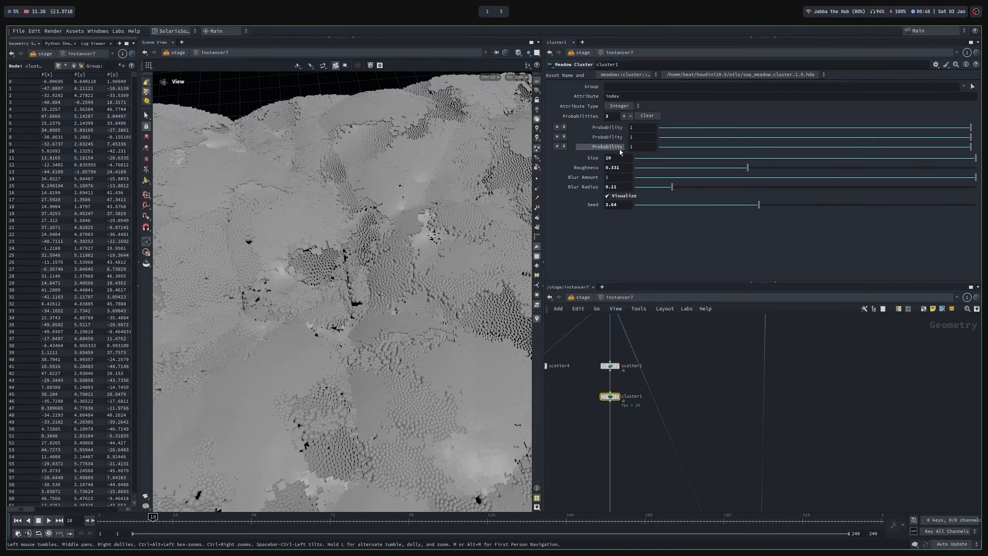
click(609, 105)
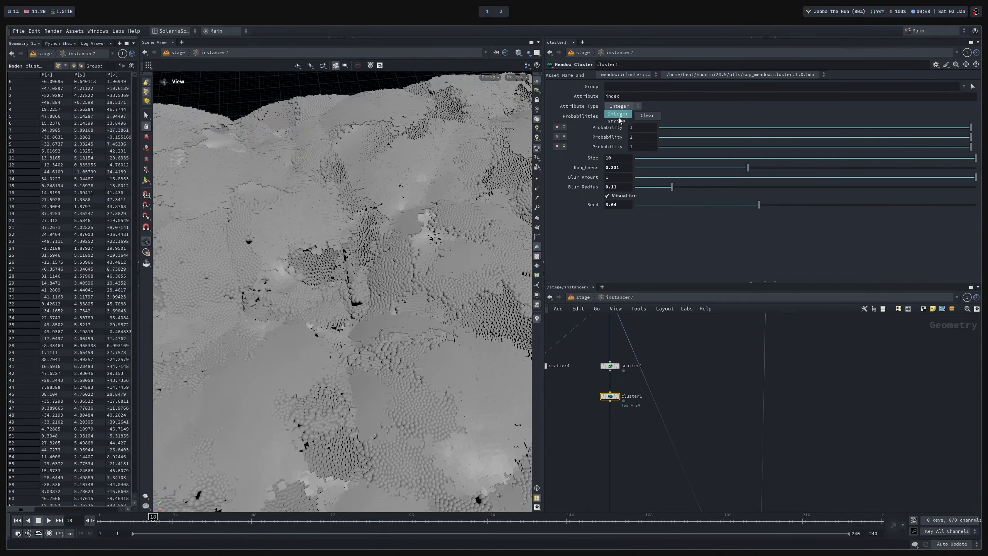
click(619, 120)
Name cluster1's three probability entries Cube, Pyramid and Sphere, and save the scene.
click(608, 128)
text(Cube)
key(Tab)
text(Pyramid)
key(Tab)
text(Sphere)
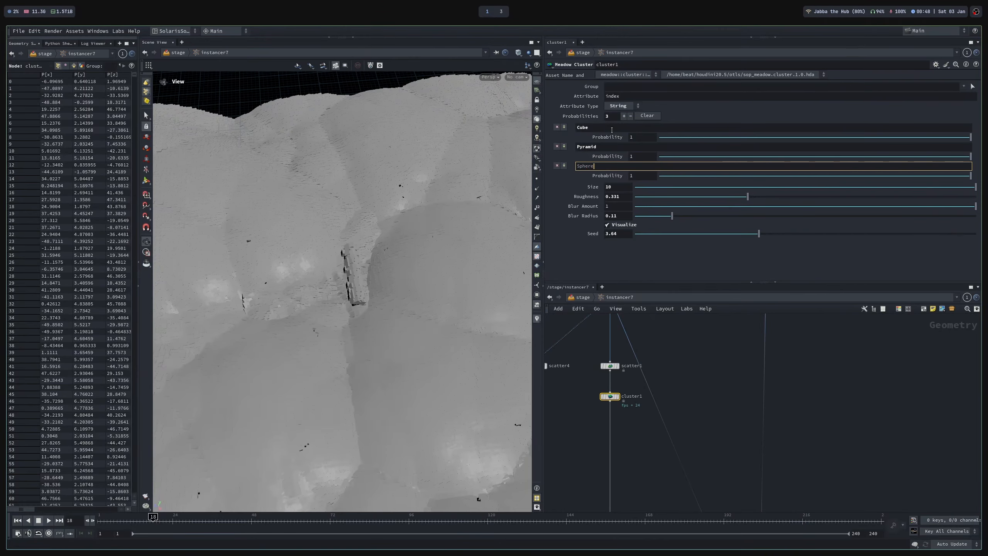
key(ctrl+s)
Set cluster1's output Attribute to name and lower the Pyramid probability to 0.207.
double_click(619, 96)
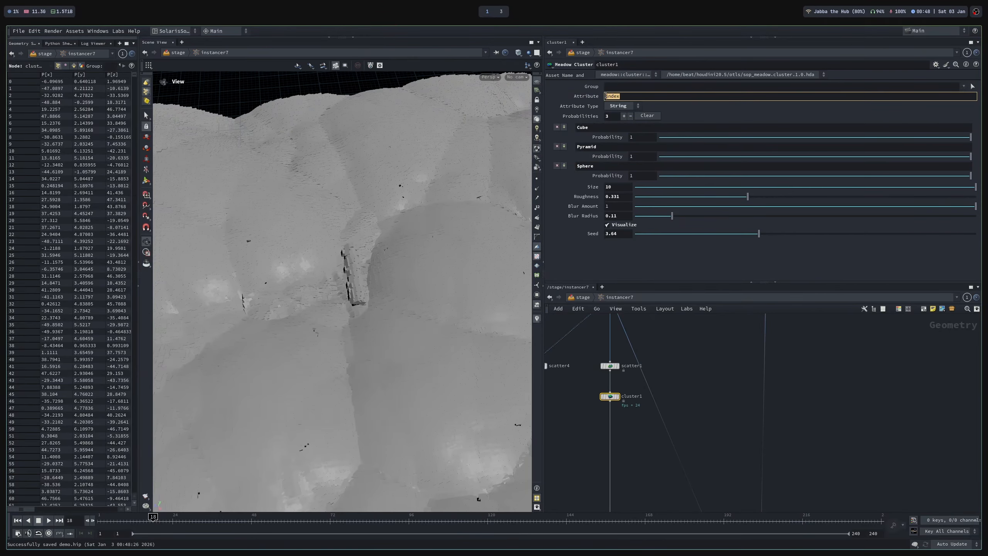
text(name)
key(Return)
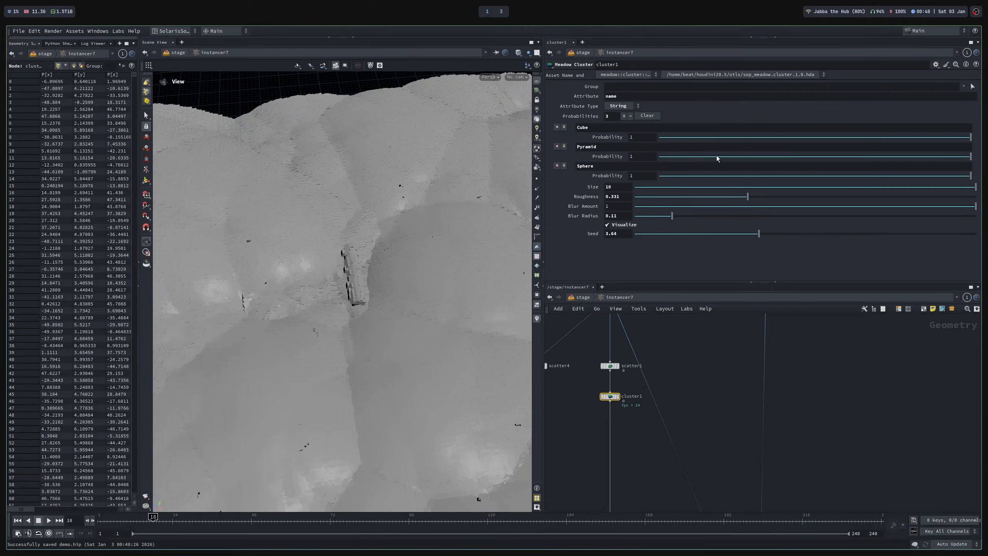
drag(844, 157, 724, 161)
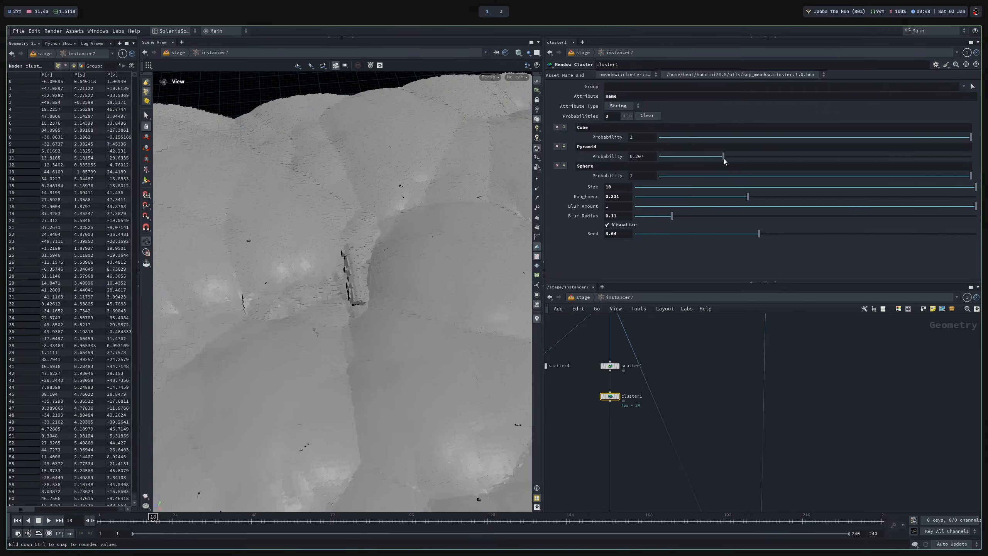
Set the Piece Attribute of copytopoints3 to name and inspect the copied shapes across the terrain.
key(h)
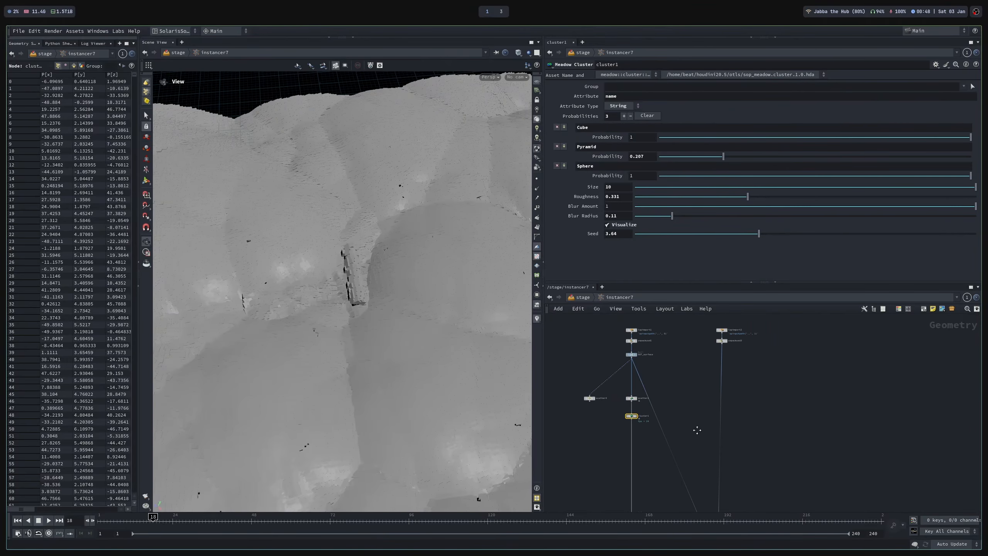
middle_drag(683, 437, 679, 399)
scroll(673, 399, up, 2)
mouse_move(743, 454)
click(741, 453)
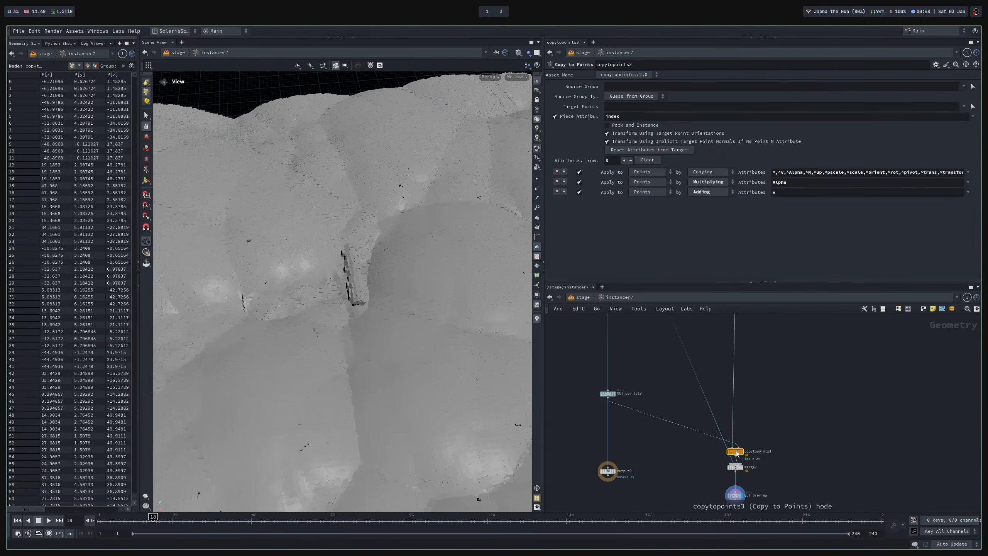
text(name)
key(Return)
drag(367, 261, 396, 267)
scroll(397, 263, up, 8)
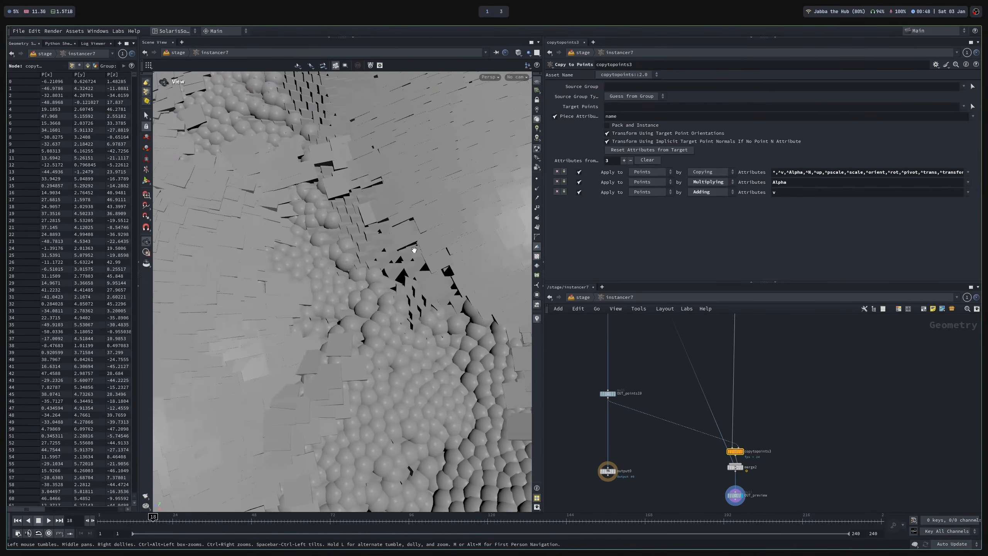
scroll(413, 279, down, 10)
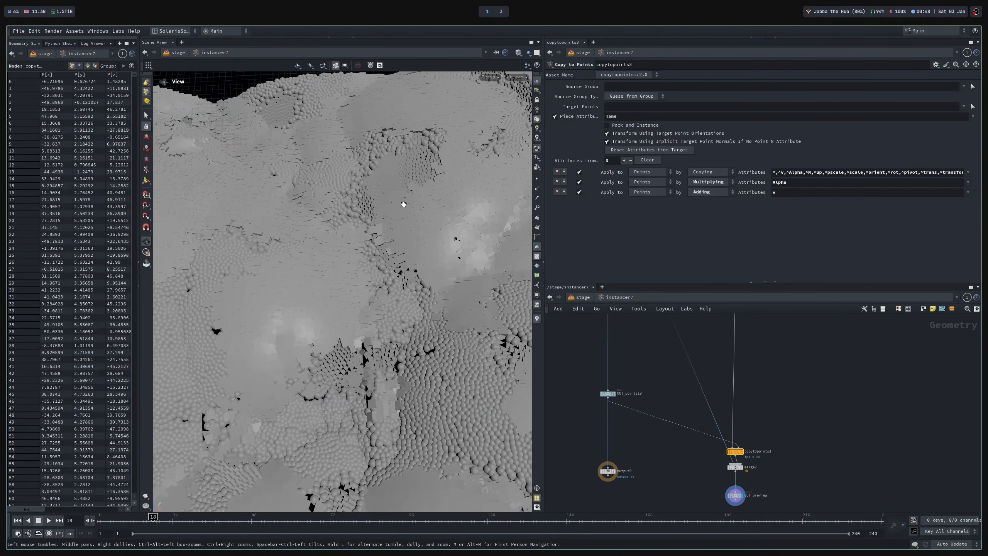
scroll(449, 221, down, 5)
scroll(699, 387, up, 3)
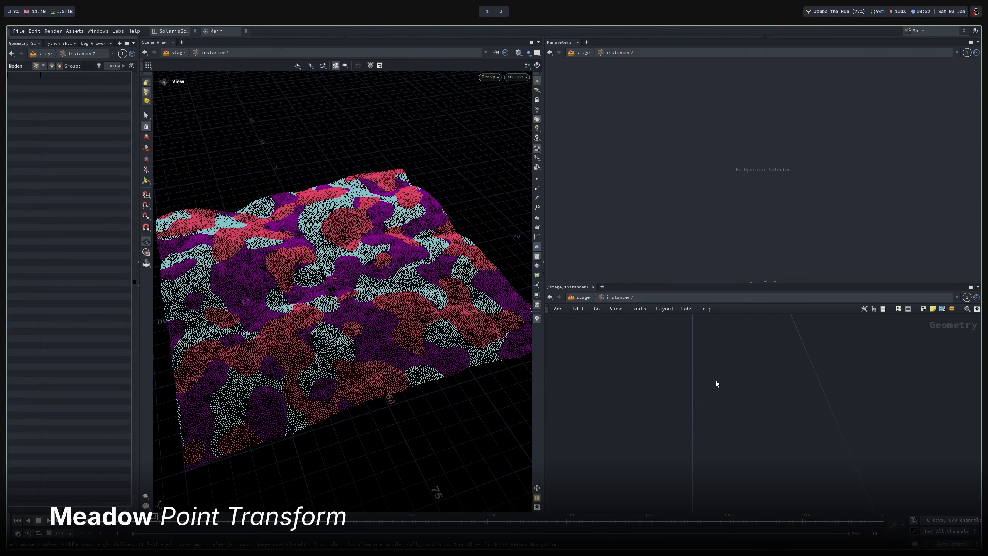
Insert a Meadow Point Transform node on the wire directly below cluster1 and save the scene.
key(Tab)
text(pointtra)
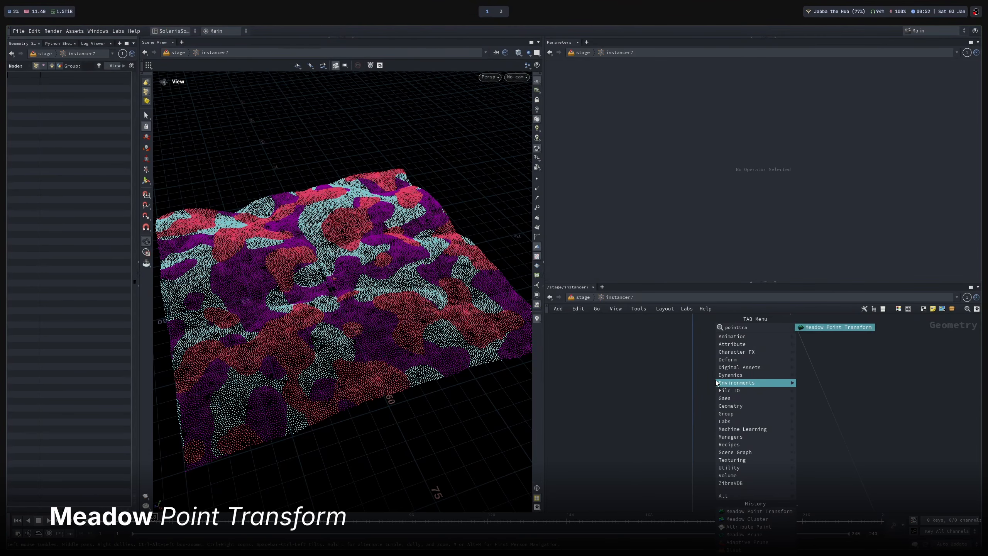
key(Return)
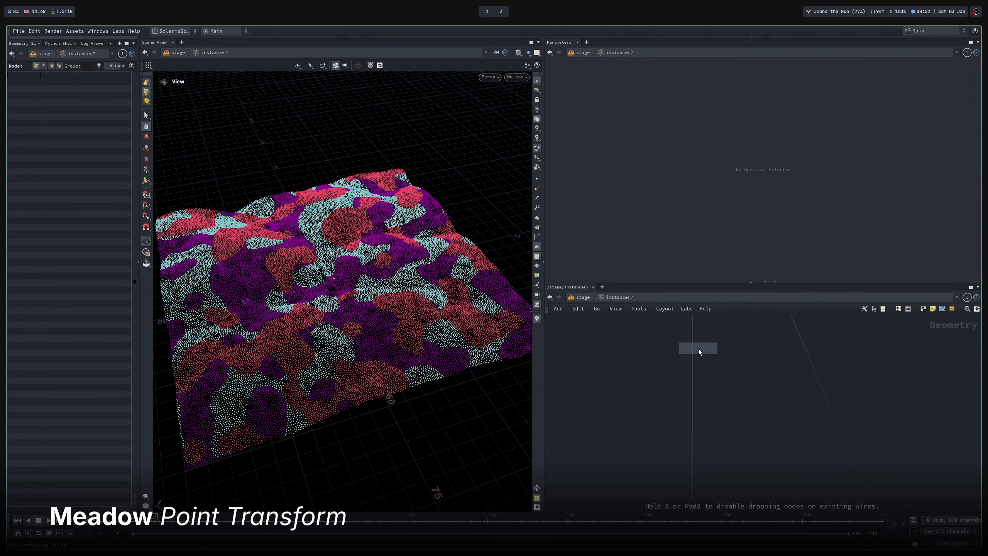
click(696, 346)
drag(697, 342, 694, 341)
key(ctrl+s)
scroll(706, 373, down, 2)
middle_drag(706, 373, 710, 397)
scroll(709, 379, up, 1)
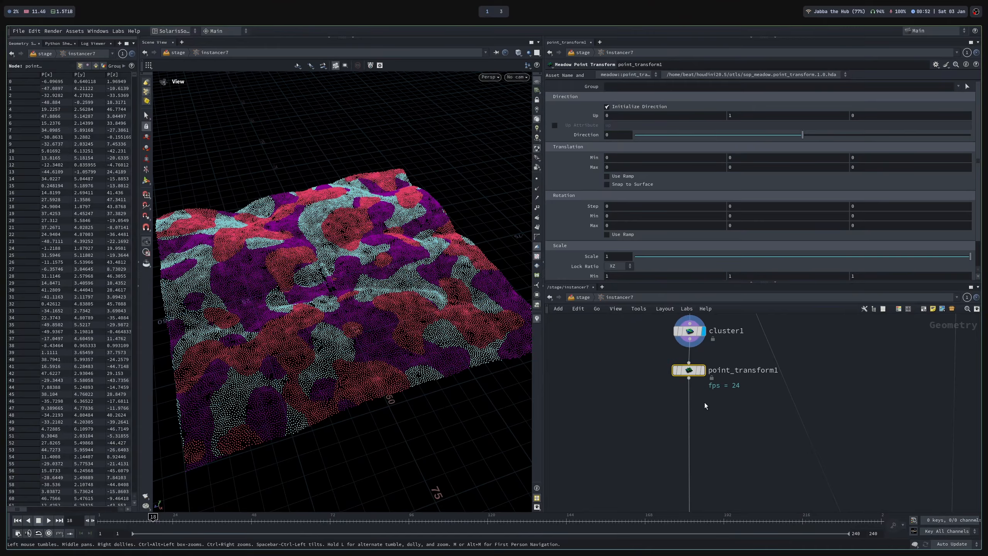
Bypass point_transform1 and display OUT_preview to inspect how the copied shapes are oriented on the terrain.
mouse_move(675, 373)
middle_drag(759, 448, 648, 318)
middle_drag(849, 467, 826, 446)
key(r)
drag(822, 457, 761, 490)
right_drag(433, 366, 474, 389)
drag(474, 389, 407, 402)
drag(447, 376, 443, 339)
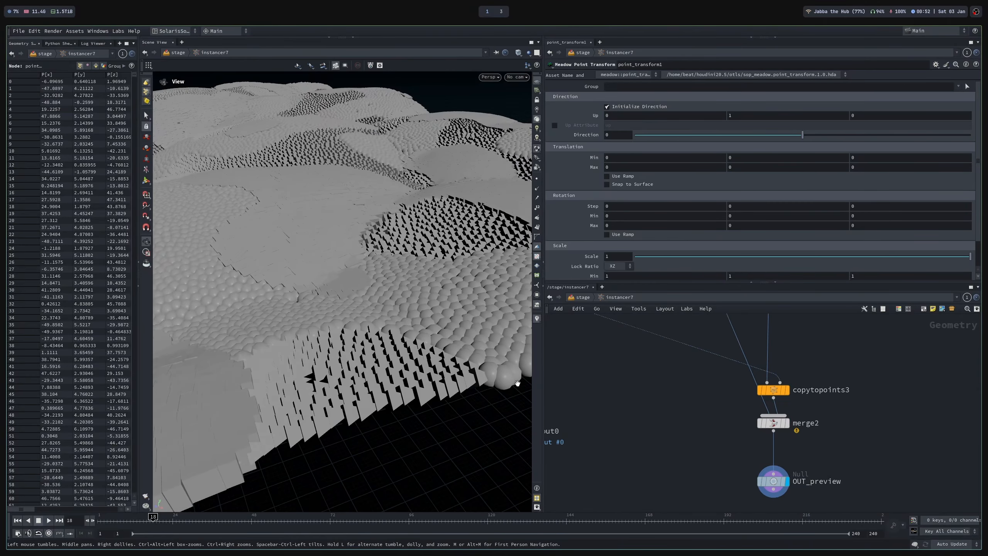
drag(468, 376, 411, 357)
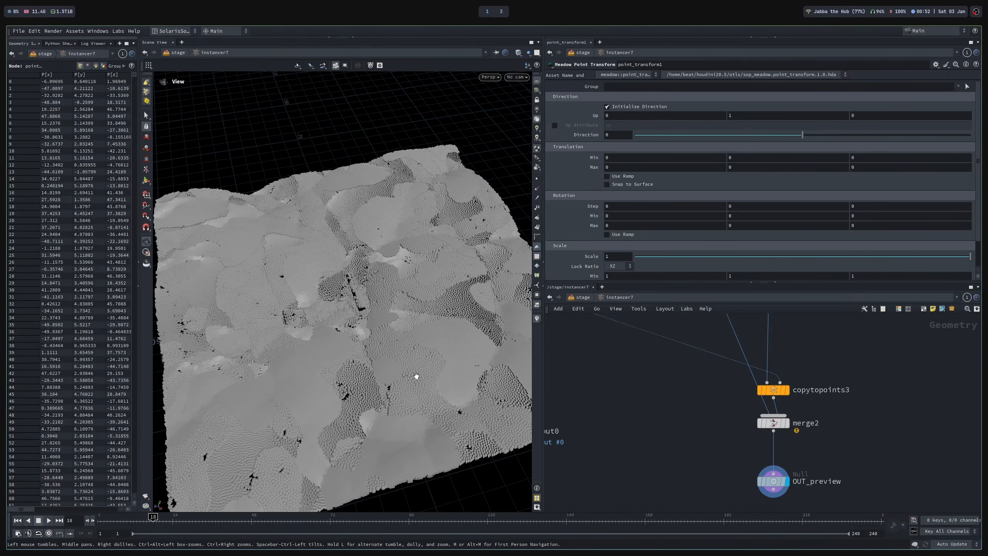
scroll(680, 391, down, 4)
Display the bypassed point_transform1 with point normals shown and examine the normal directions across the terrain.
middle_drag(670, 388, 684, 446)
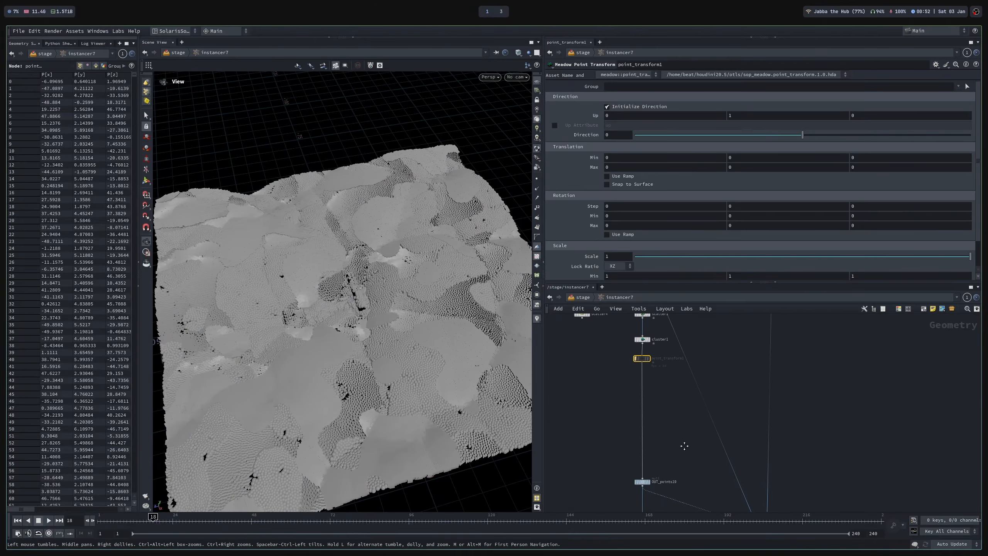
scroll(640, 366, up, 3)
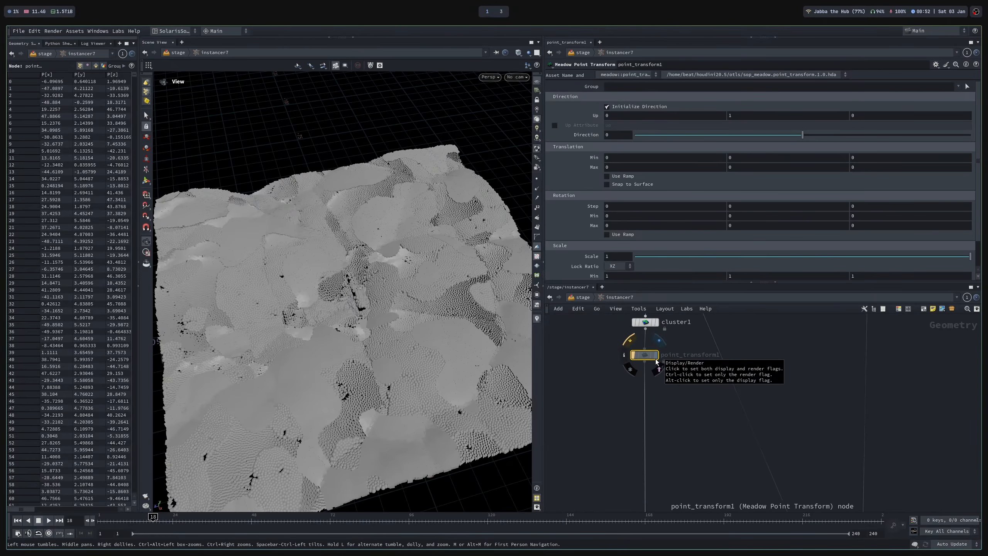
click(656, 356)
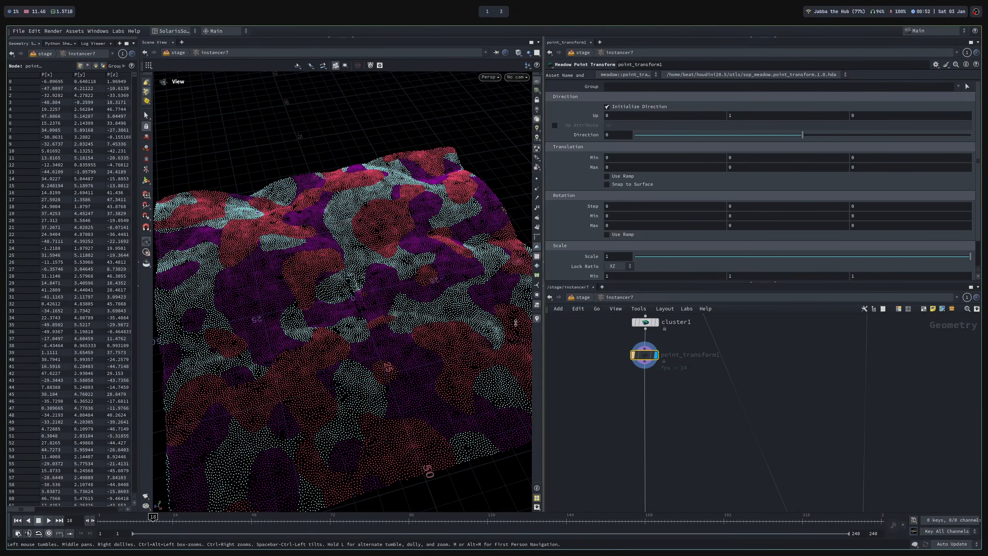
drag(459, 257, 469, 271)
drag(448, 439, 454, 335)
right_drag(454, 335, 695, 358)
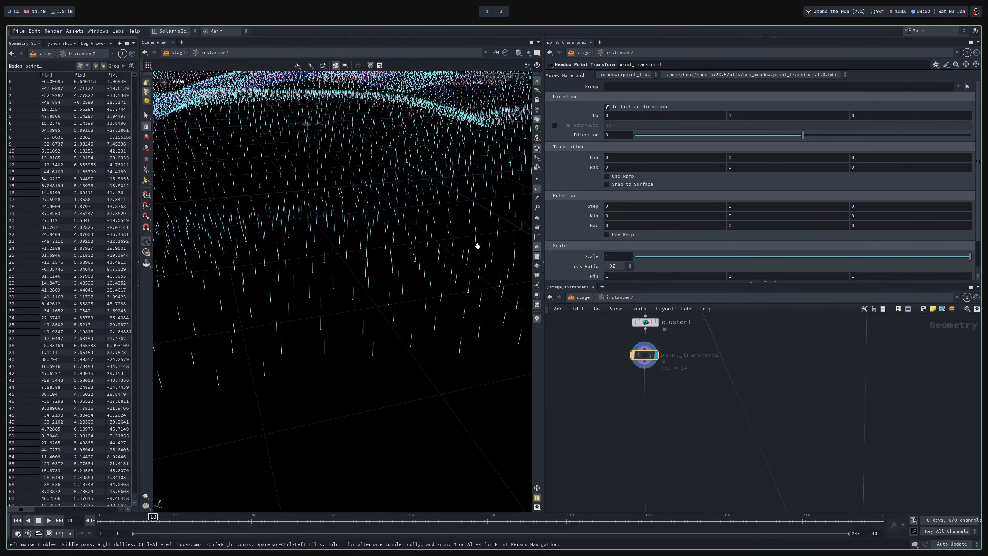
right_drag(432, 279, 363, 251)
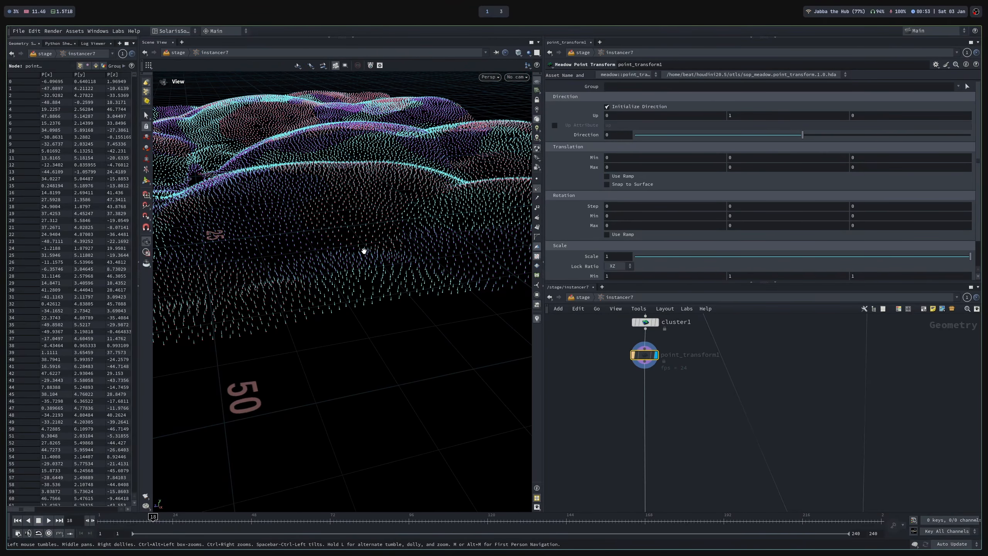
middle_drag(364, 252, 369, 269)
drag(469, 276, 470, 286)
right_drag(470, 285, 397, 268)
middle_drag(398, 268, 406, 278)
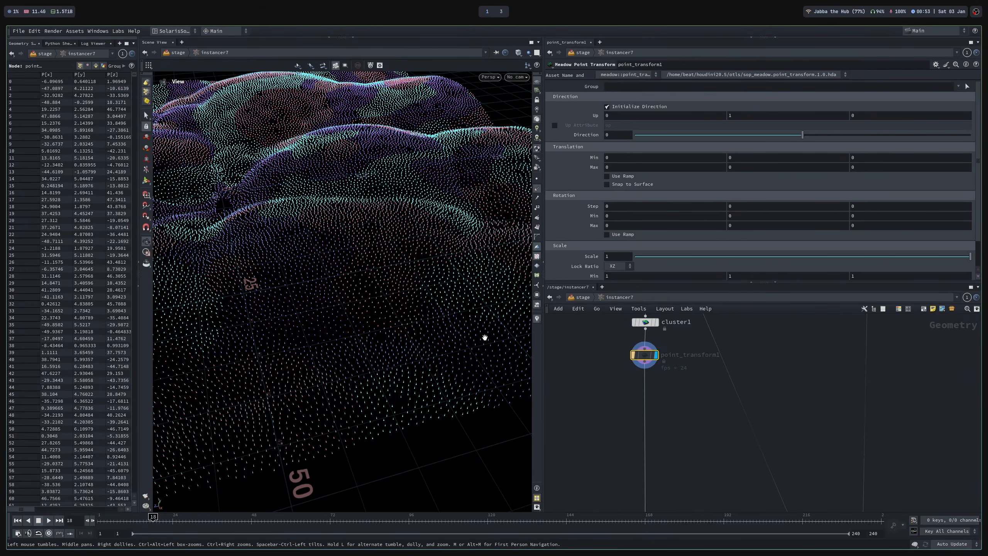
right_drag(445, 330, 393, 303)
drag(393, 304, 432, 280)
Re-enable the bypassed point_transform1, view its points, and display OUT_preview again.
click(632, 356)
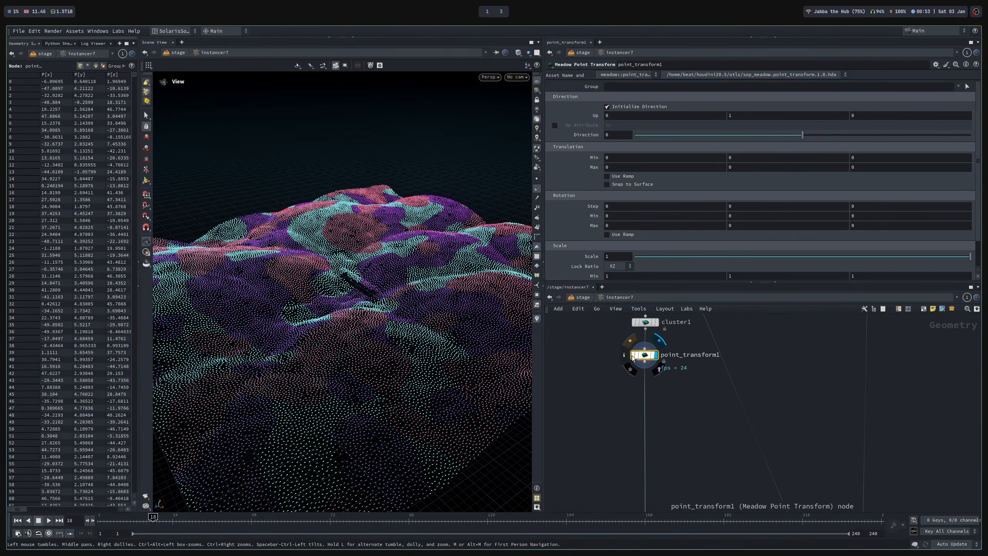
drag(412, 335, 359, 301)
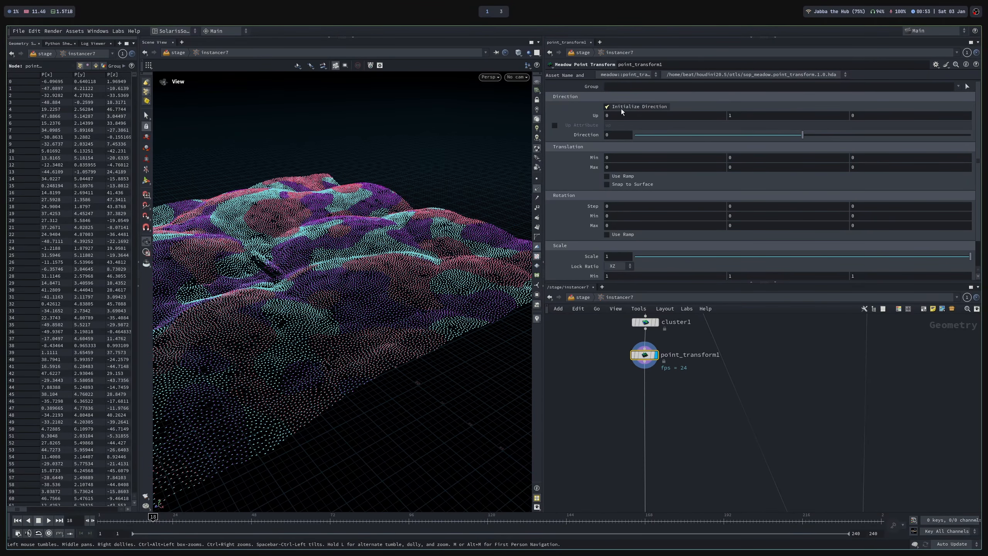
middle_drag(684, 408, 615, 315)
middle_drag(669, 442, 591, 288)
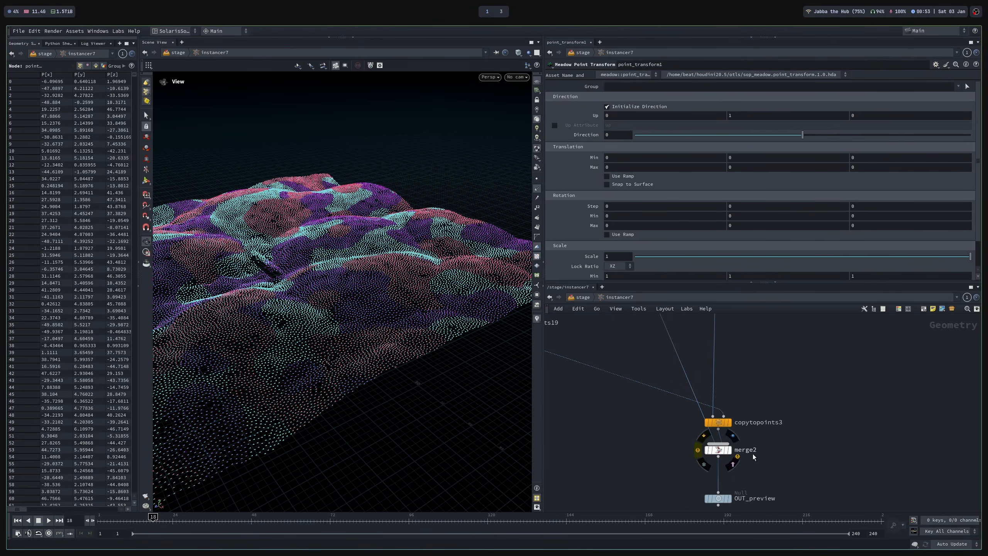
middle_drag(773, 504, 761, 446)
click(719, 442)
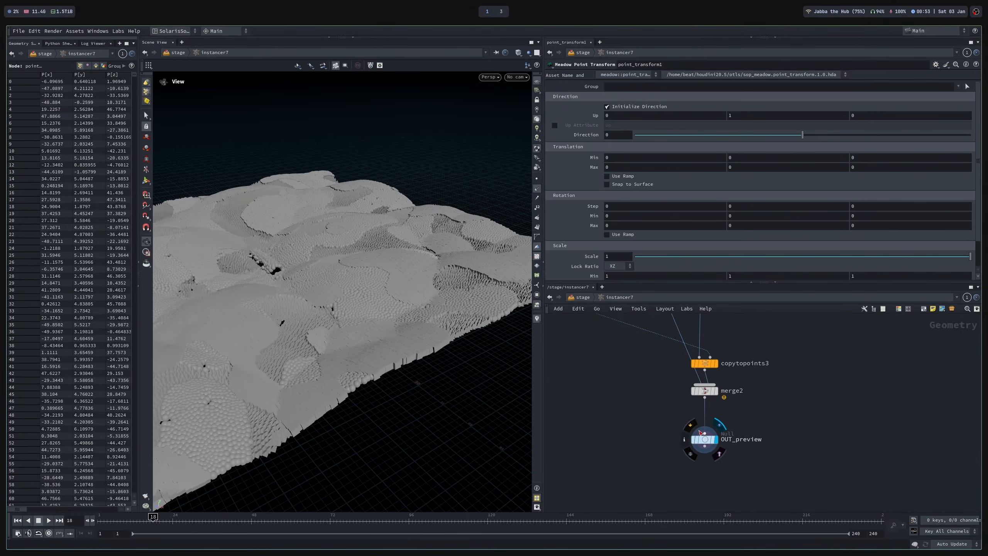
Inspect the orientation of the copied pyramids and spheres up close, and save the scene.
drag(467, 302, 596, 324)
middle_drag(365, 470, 457, 355)
right_drag(457, 356, 534, 356)
middle_drag(439, 292, 380, 384)
drag(380, 384, 422, 420)
right_drag(422, 420, 282, 247)
drag(282, 247, 423, 267)
key(ctrl+s)
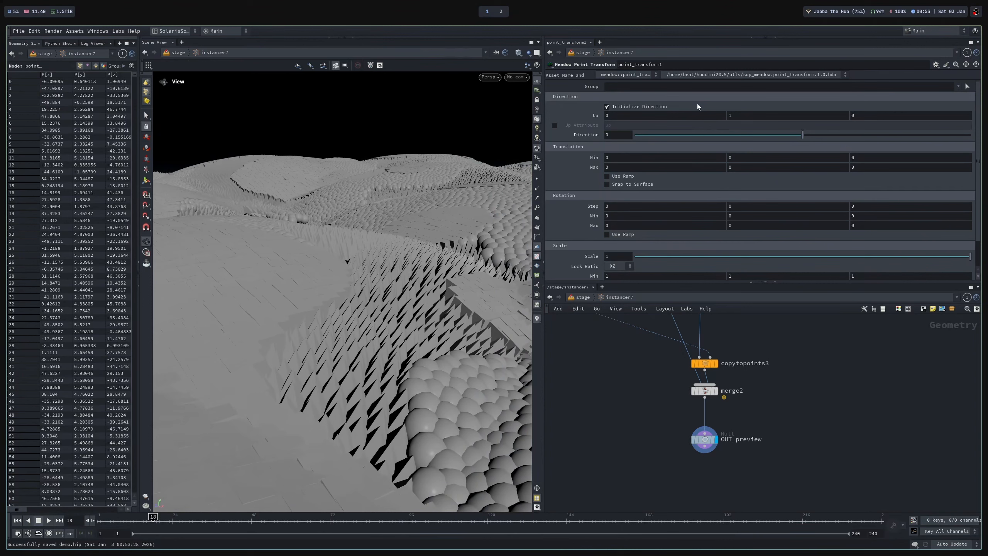
Raise point_transform1's Direction to 1 and inspect the orientation of the copied shapes.
drag(804, 139, 970, 136)
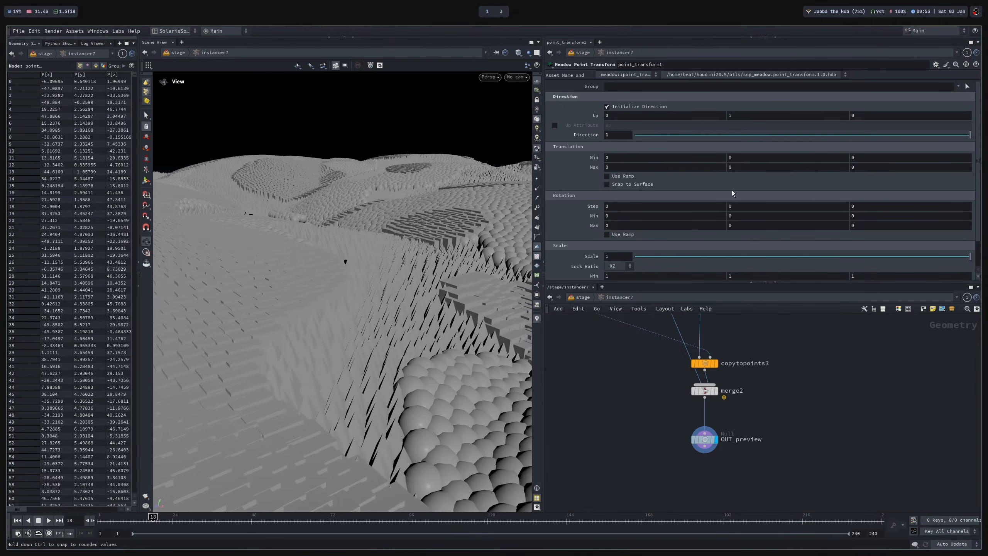
scroll(420, 300, down, 5)
drag(421, 300, 362, 273)
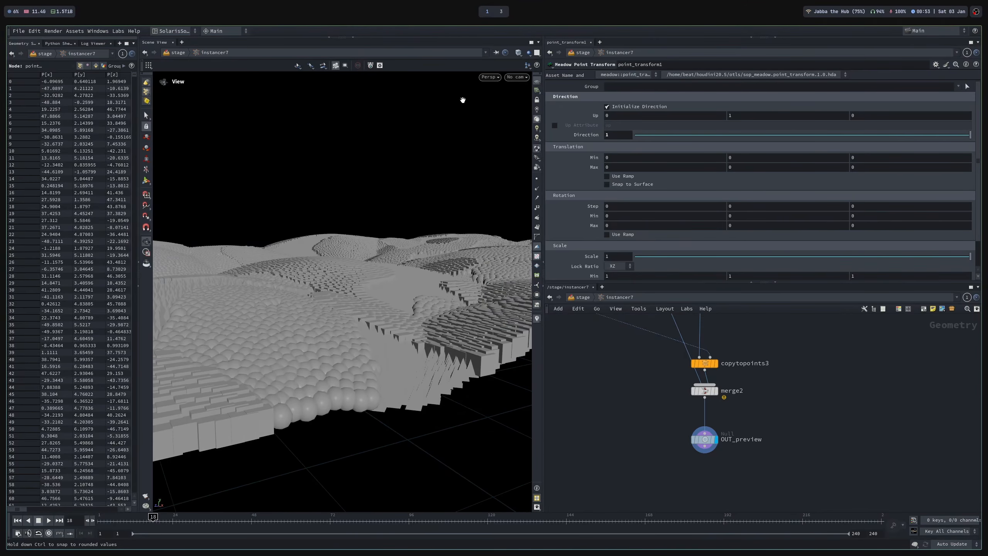
drag(467, 178, 463, 260)
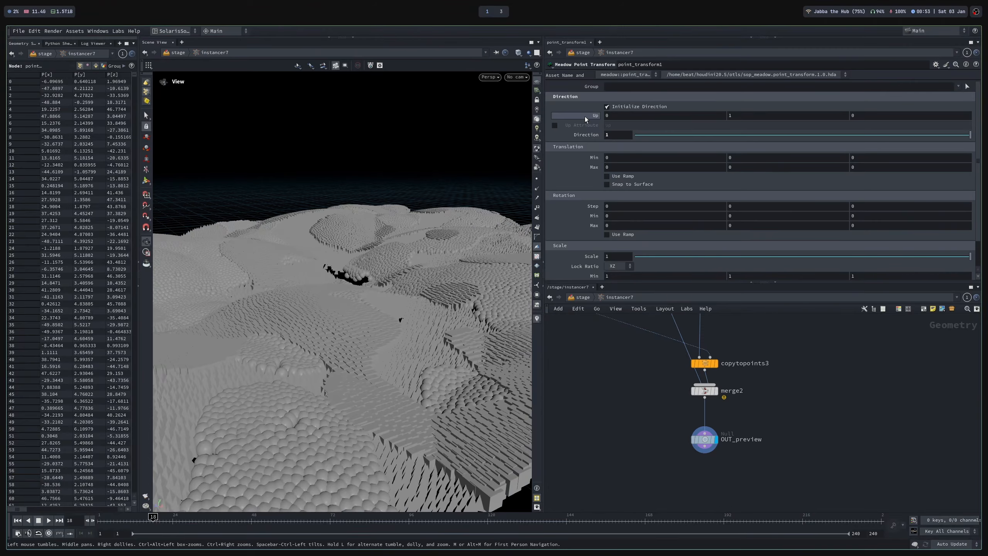
drag(428, 362, 483, 352)
drag(439, 354, 428, 342)
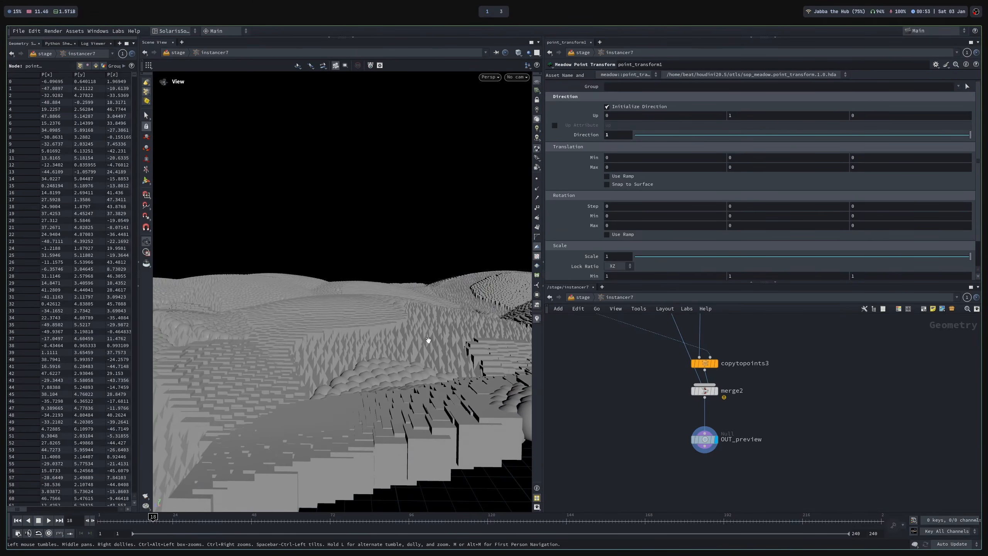
middle_drag(428, 342, 452, 342)
right_drag(452, 342, 444, 311)
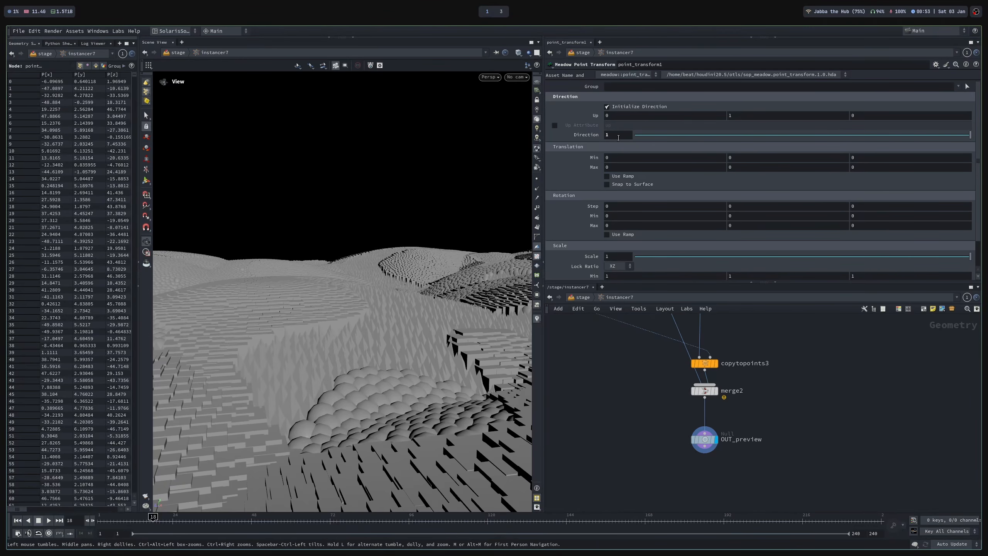
Reset point_transform1's Direction to 0 and enlarge the parameter area to reveal the Scale and Randomness settings.
key(Return)
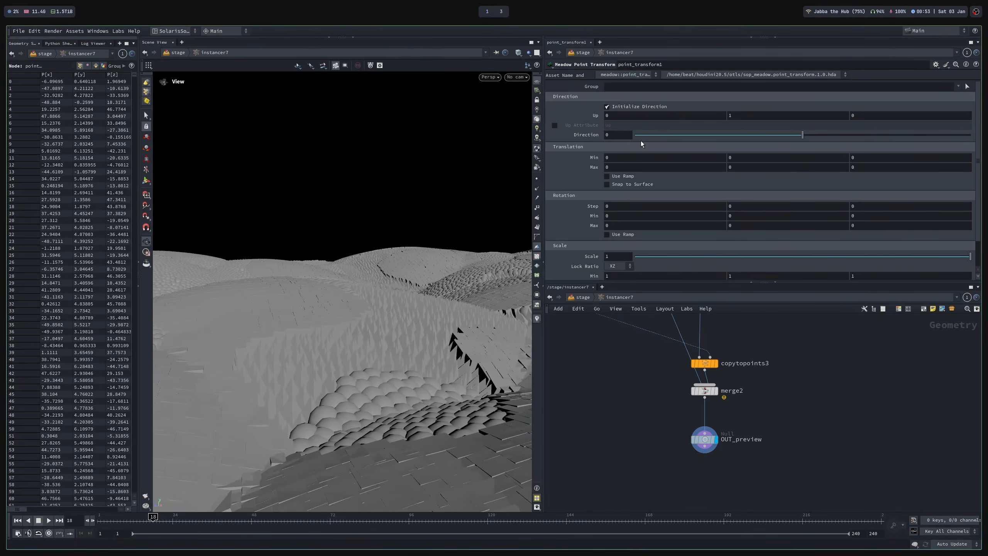
right_drag(388, 342, 393, 354)
drag(414, 338, 409, 311)
drag(595, 282, 594, 318)
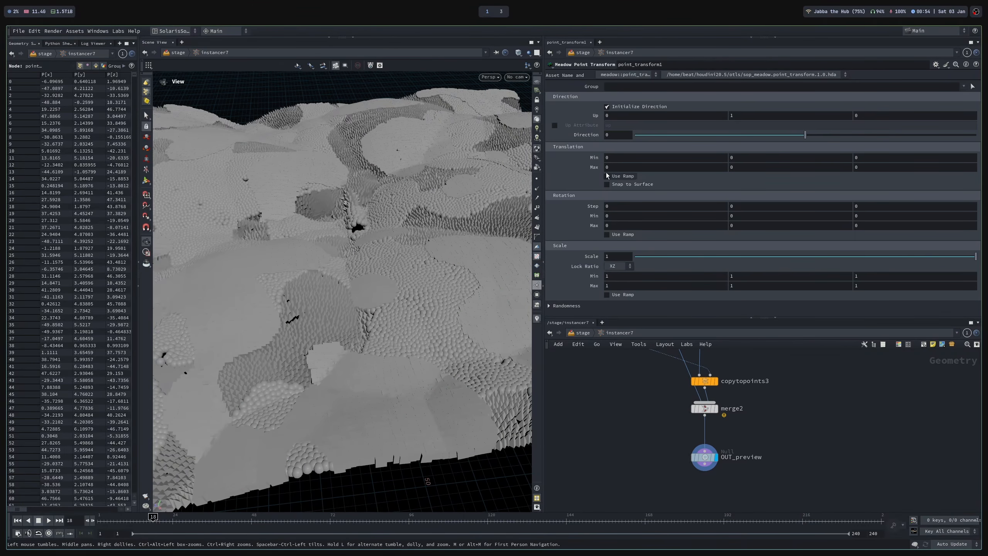
Set point_transform1's Rotation Max on the Y axis to 360 and inspect the rotated copies.
scroll(418, 260, up, 5)
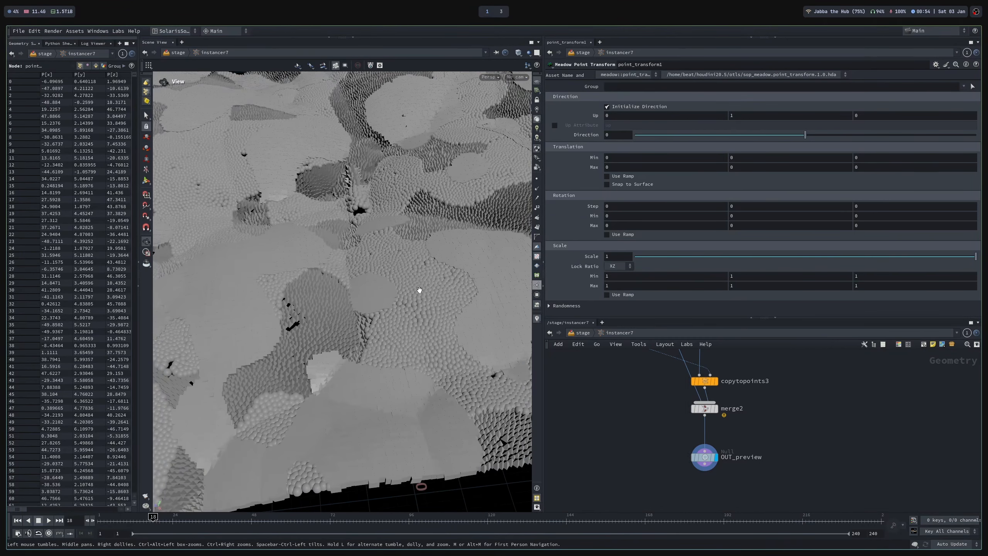
scroll(376, 293, up, 1)
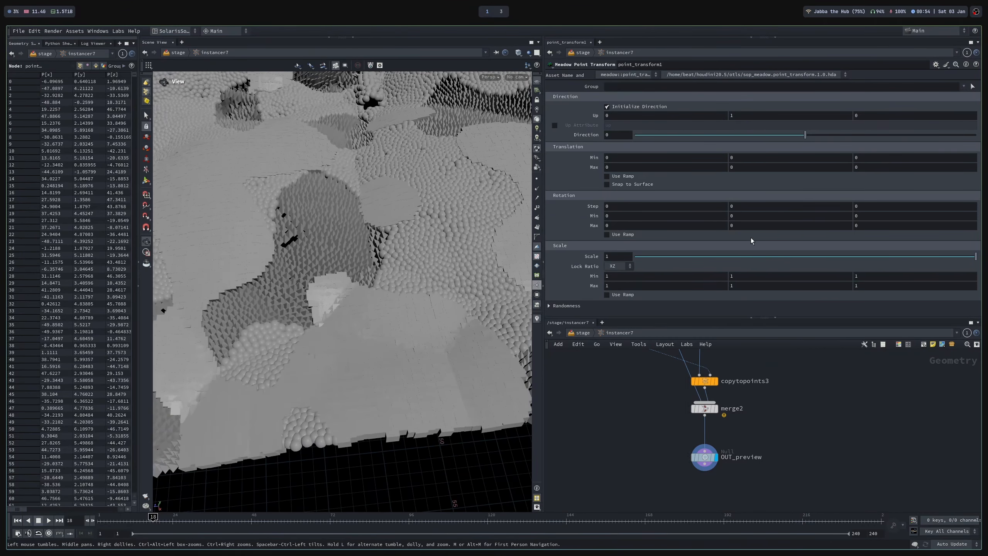
text(360)
key(Return)
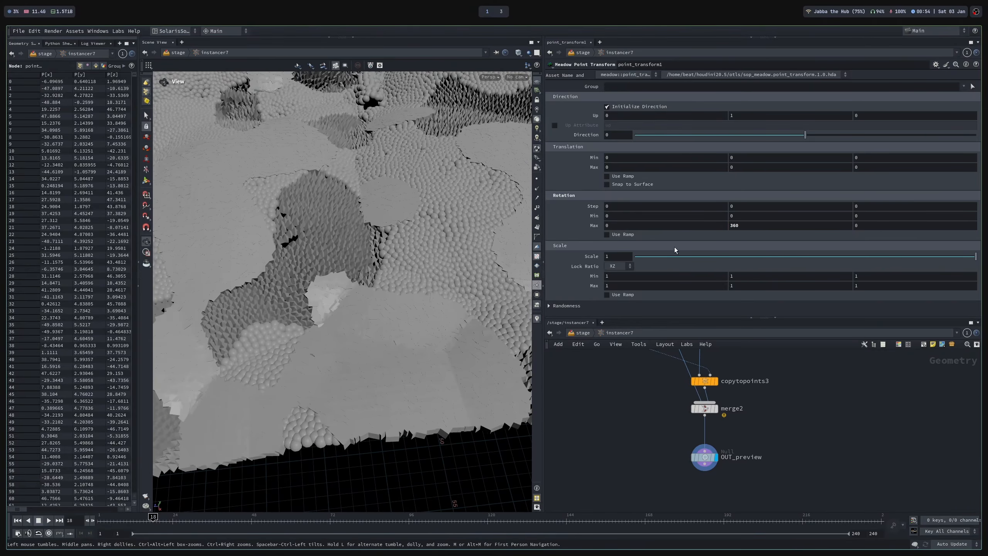
drag(300, 274, 295, 299)
middle_drag(318, 273, 309, 294)
Set point_transform1's Rotation Step on the Y axis to 45 and inspect the copies up close.
click(749, 208)
text(45)
key(Return)
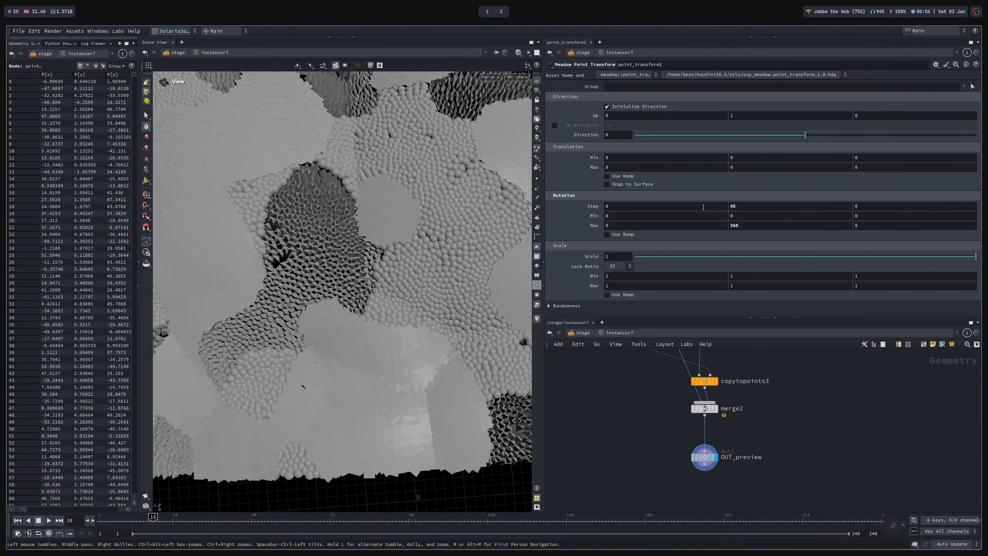
scroll(449, 268, up, 5)
scroll(323, 292, up, 5)
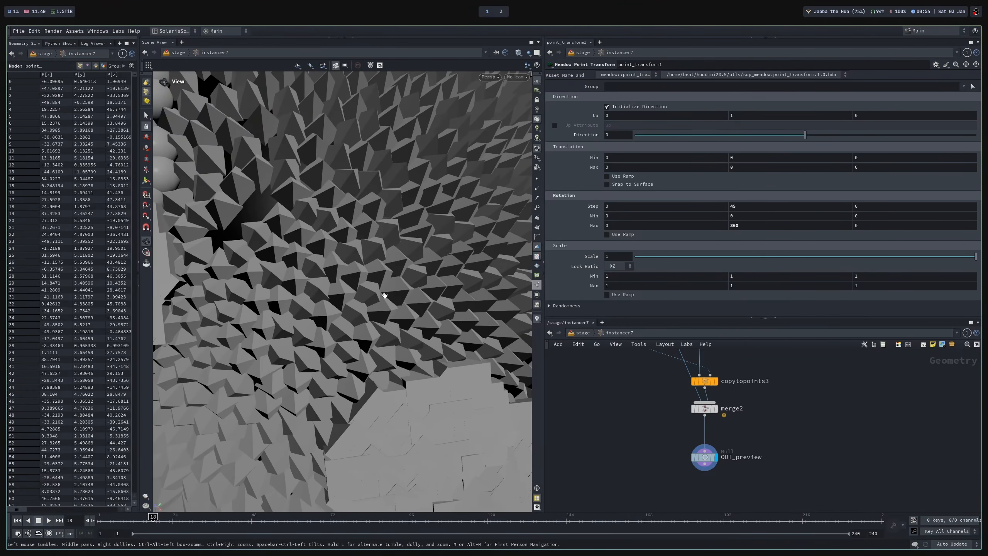
scroll(381, 207, down, 10)
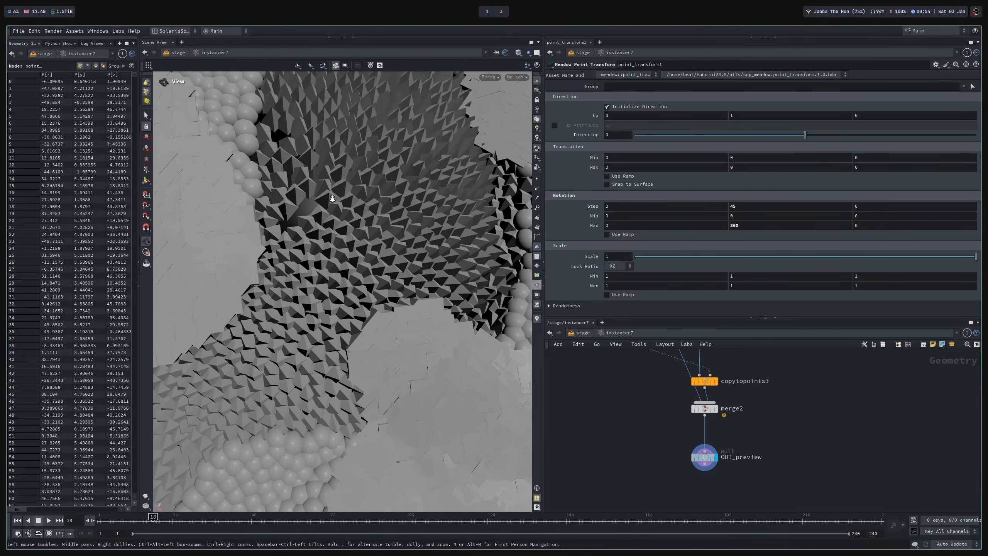
scroll(367, 223, down, 2)
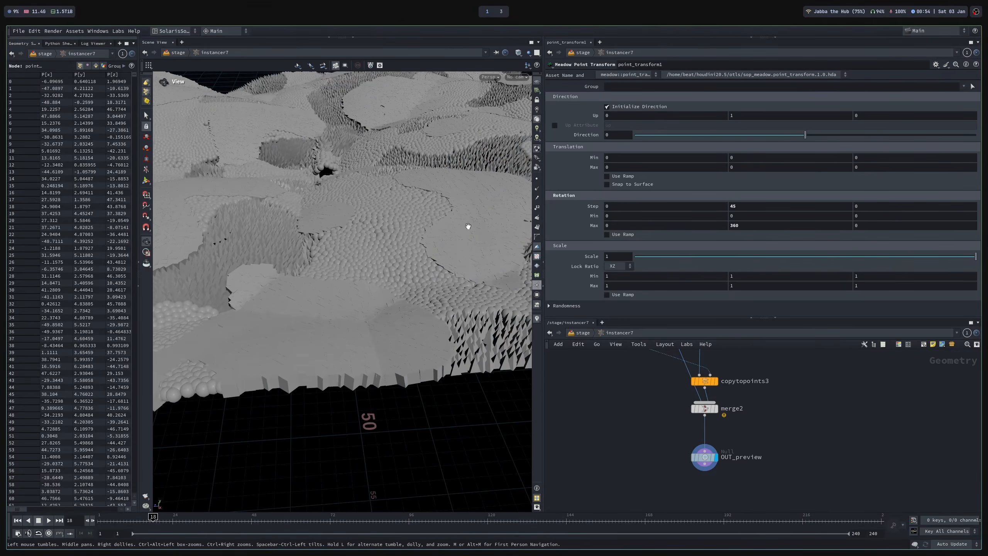
Lower point_transform1's Scale to 0.408 and inspect the shrunken copies up close.
drag(468, 225, 381, 263)
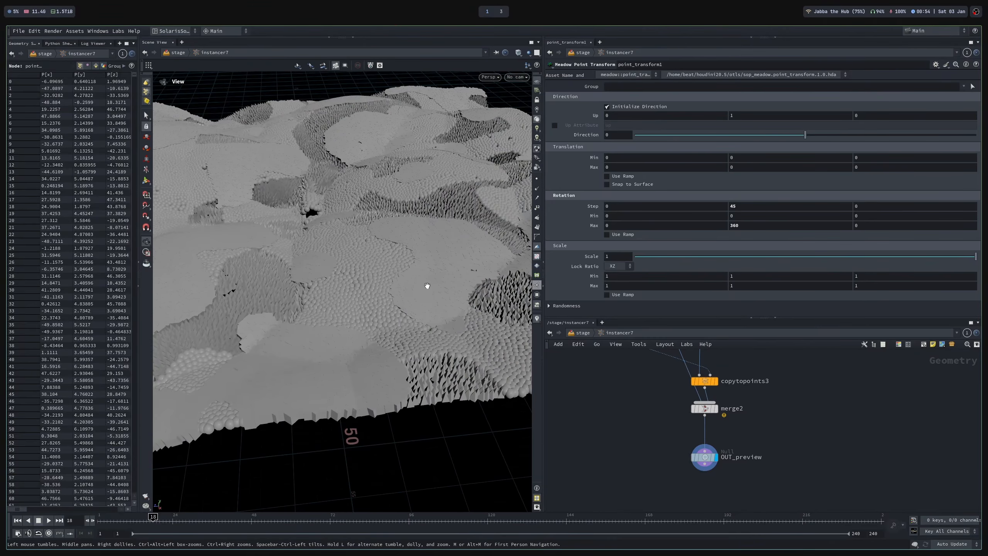
drag(971, 257, 775, 267)
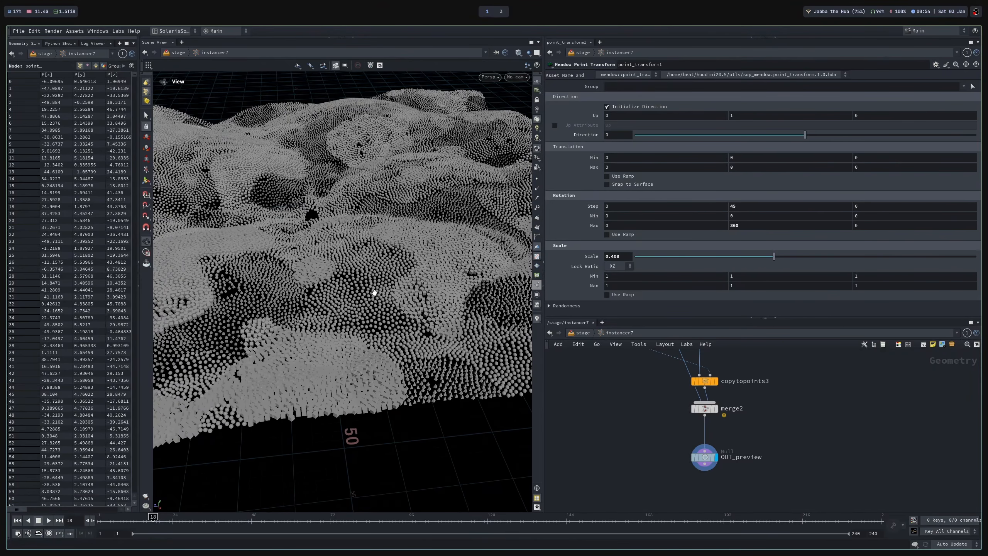
right_drag(374, 293, 448, 294)
middle_drag(448, 294, 382, 279)
right_drag(382, 279, 451, 304)
middle_drag(452, 304, 404, 254)
right_drag(404, 254, 441, 344)
drag(442, 344, 439, 327)
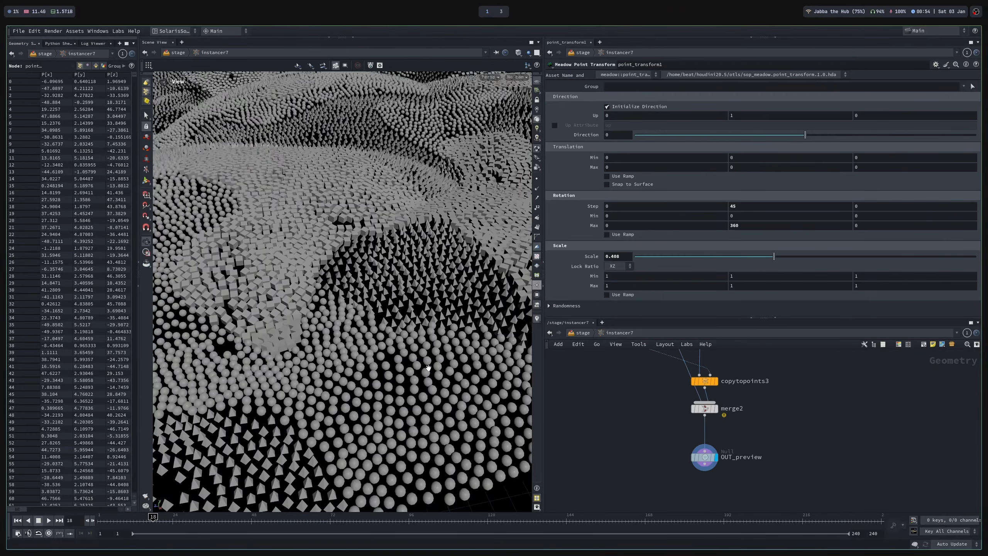
right_drag(428, 368, 401, 353)
drag(400, 353, 418, 343)
right_drag(418, 342, 448, 352)
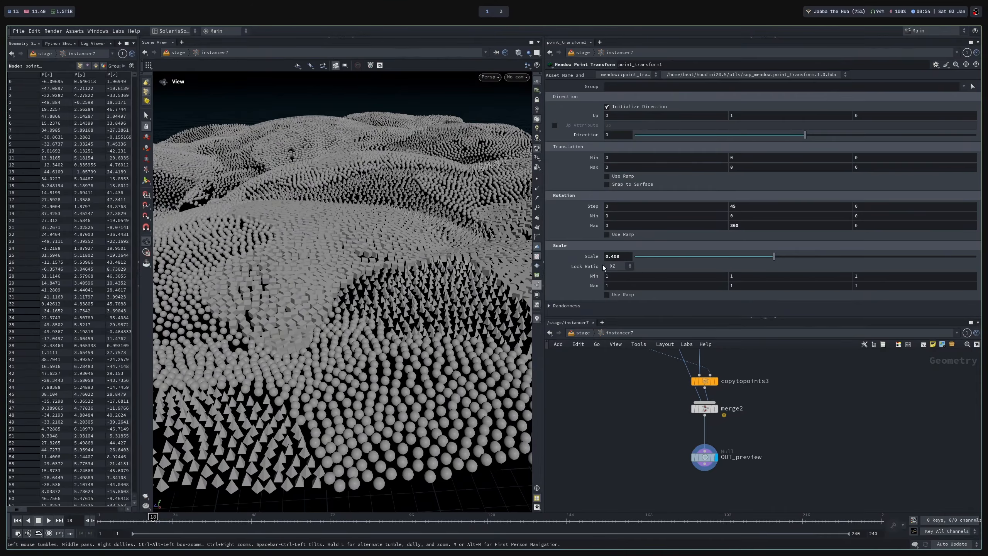
Lock the scale ratio to XYZ, set the first Scale Max value to 4, and inspect the size variation across the terrain.
click(619, 266)
click(612, 273)
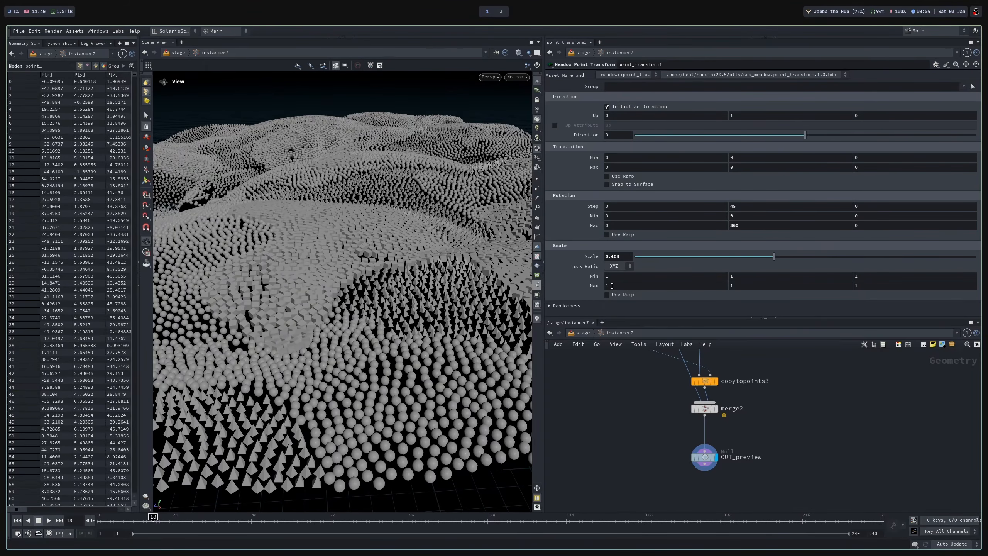
click(612, 286)
text(4)
key(Return)
drag(341, 279, 345, 311)
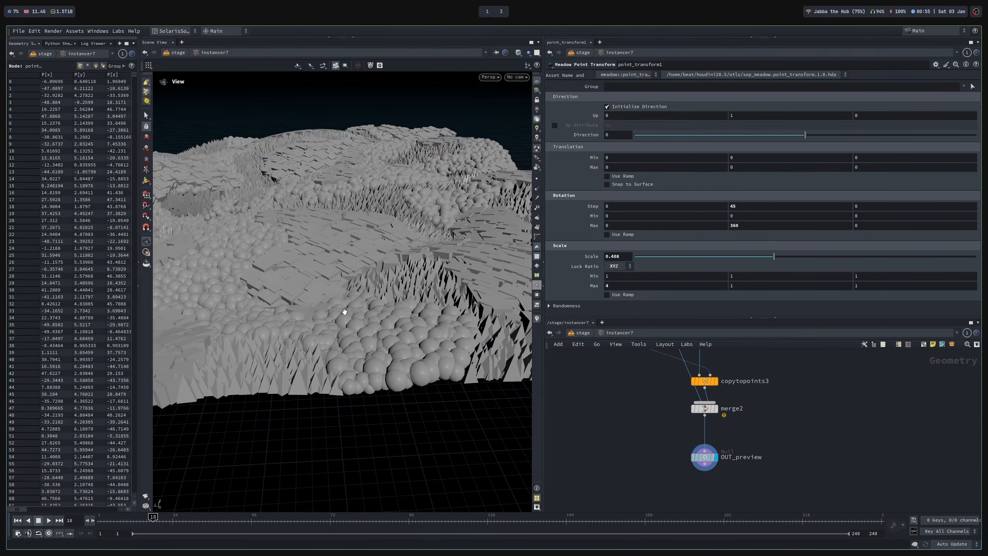
drag(389, 345, 421, 329)
scroll(423, 336, up, 3)
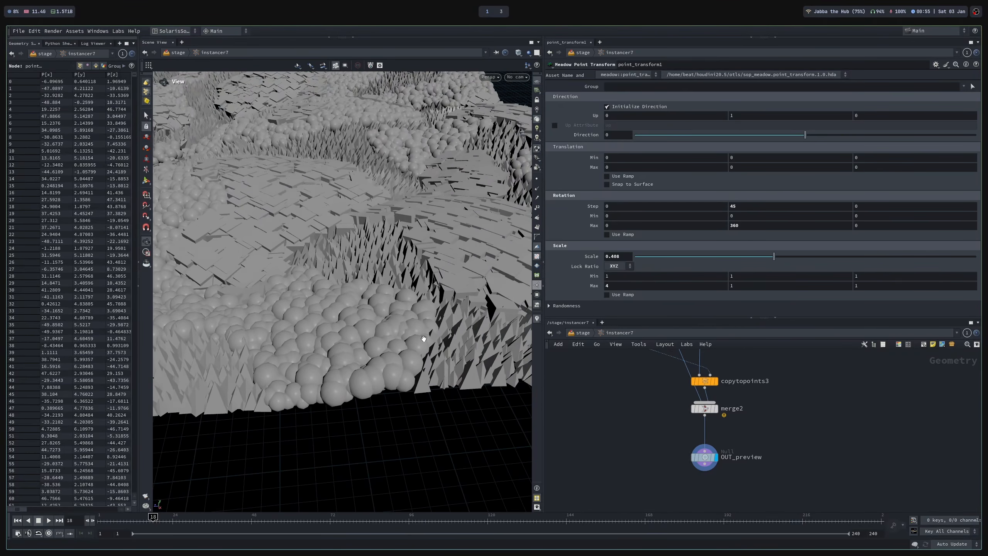
drag(460, 289, 411, 357)
drag(419, 321, 463, 273)
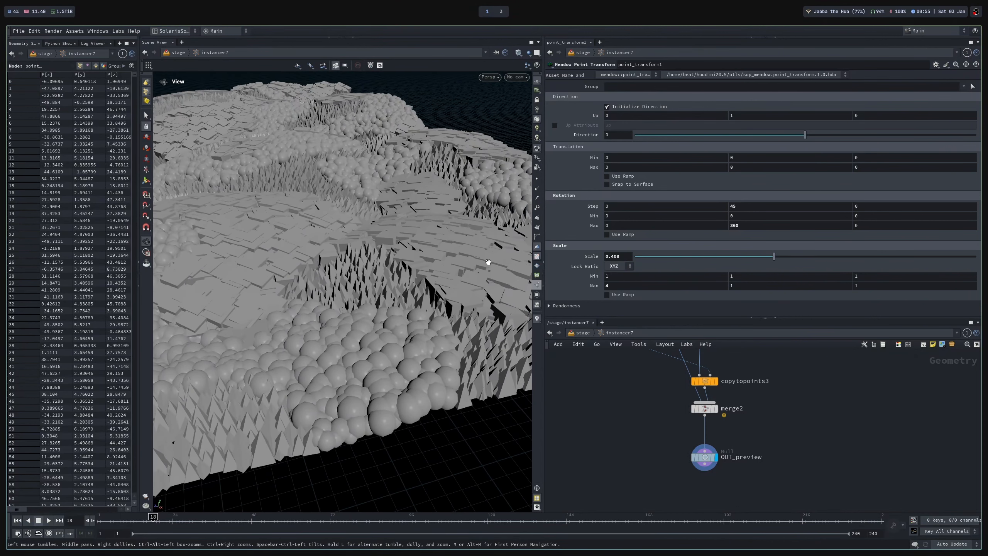
Enable Use Ramp for the Scale section and enlarge its Probability ramp for editing.
click(631, 295)
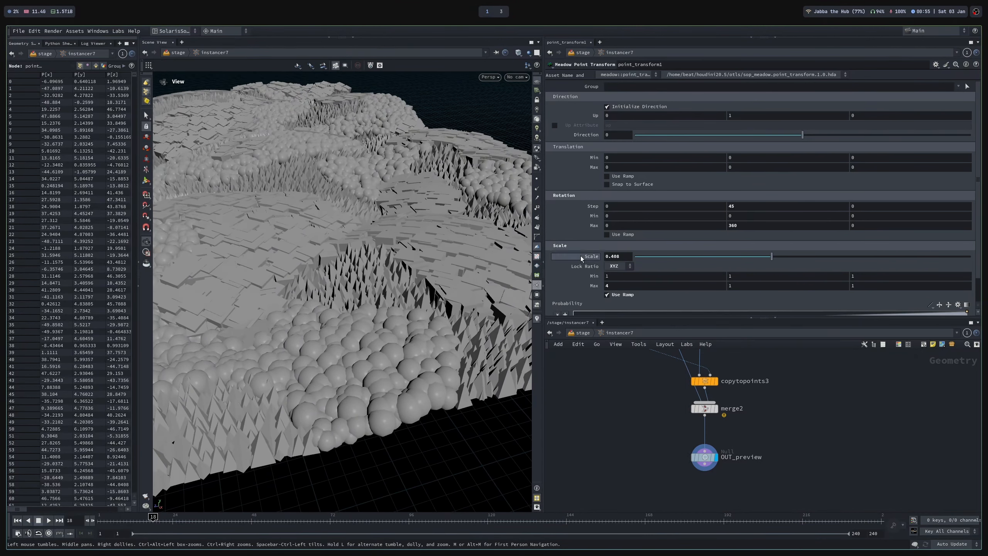
scroll(581, 256, down, 3)
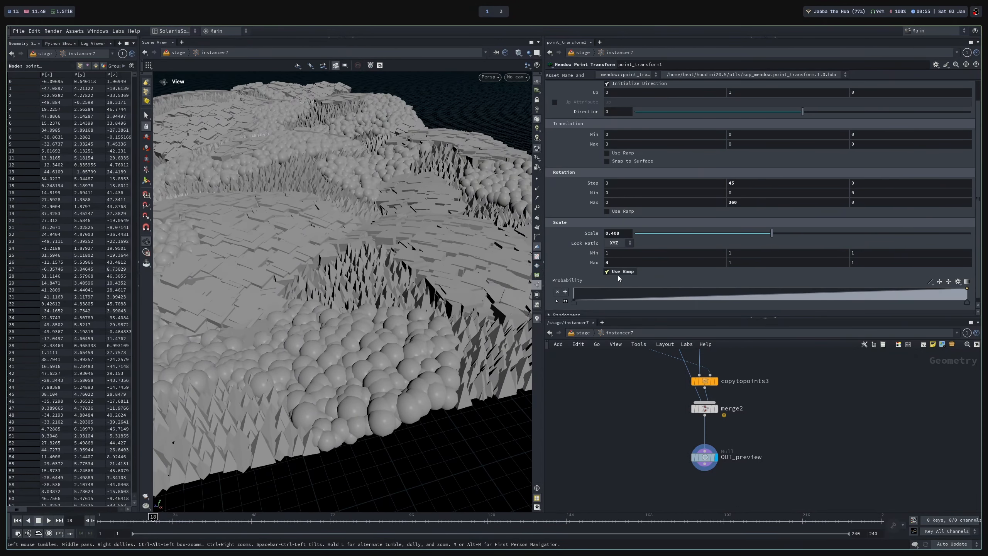
click(557, 301)
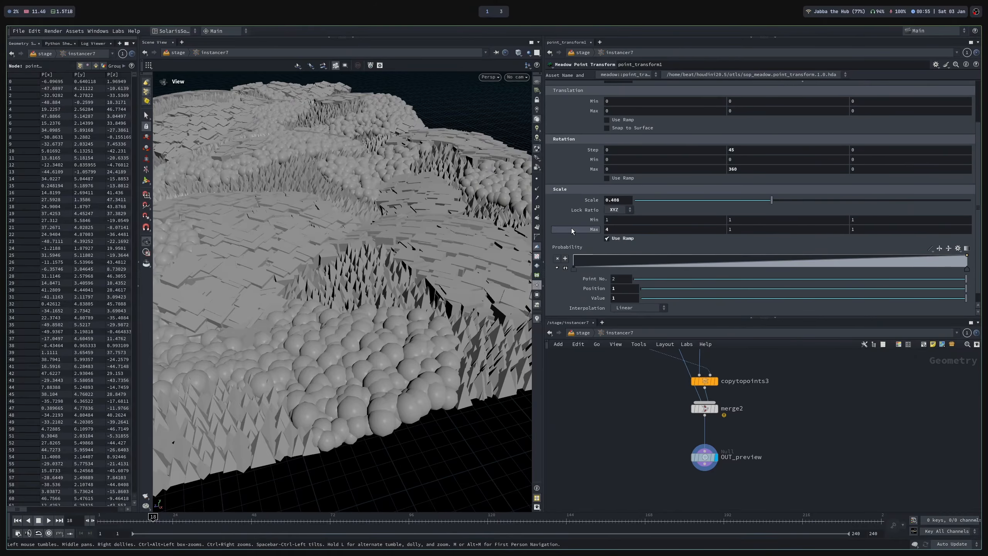
click(558, 268)
click(566, 302)
scroll(567, 255, down, 4)
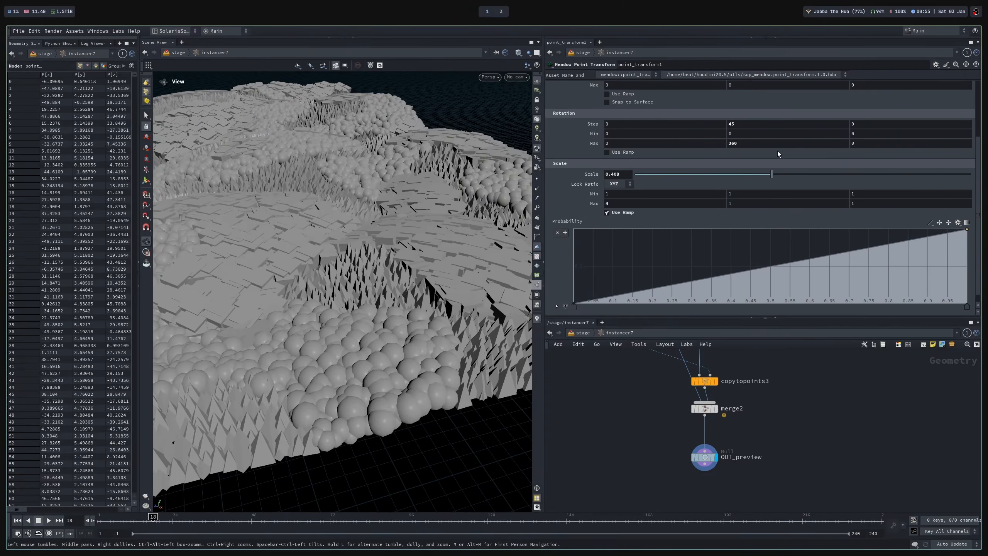
Reshape the Scale Probability ramp to stay near zero and rise steeply just before its end, and save the scene.
drag(848, 254, 951, 304)
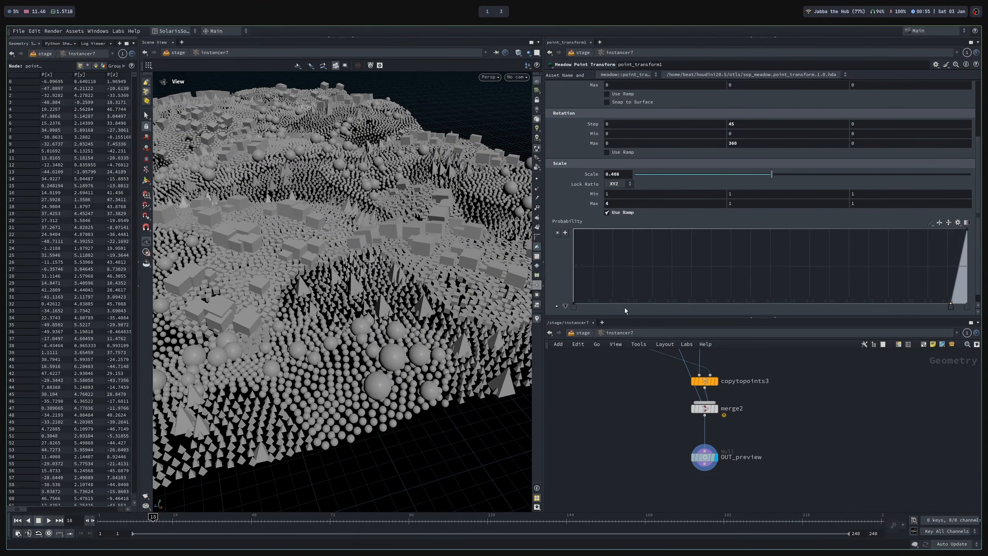
drag(953, 305, 960, 308)
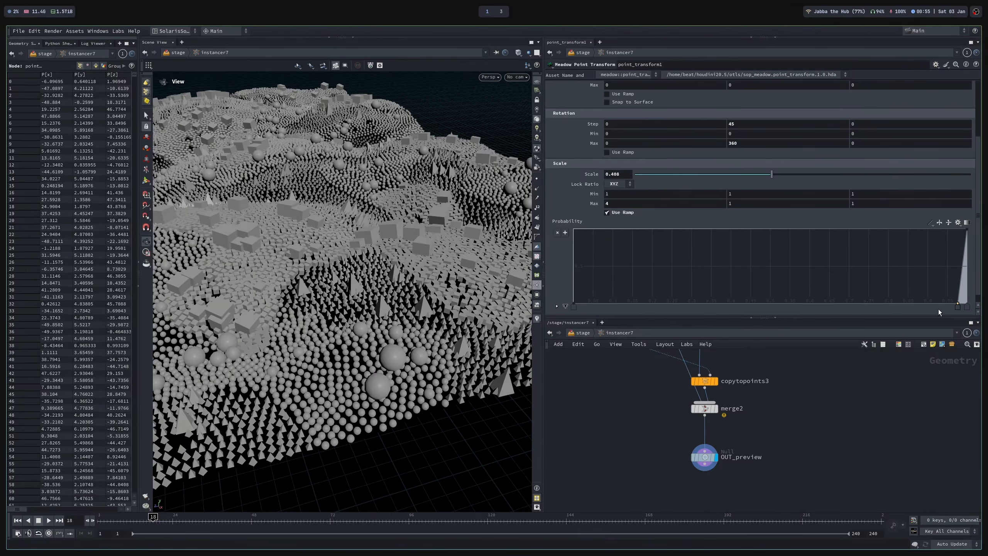
drag(364, 256, 335, 277)
scroll(356, 331, down, 5)
key(ctrl+s)
drag(966, 308, 957, 298)
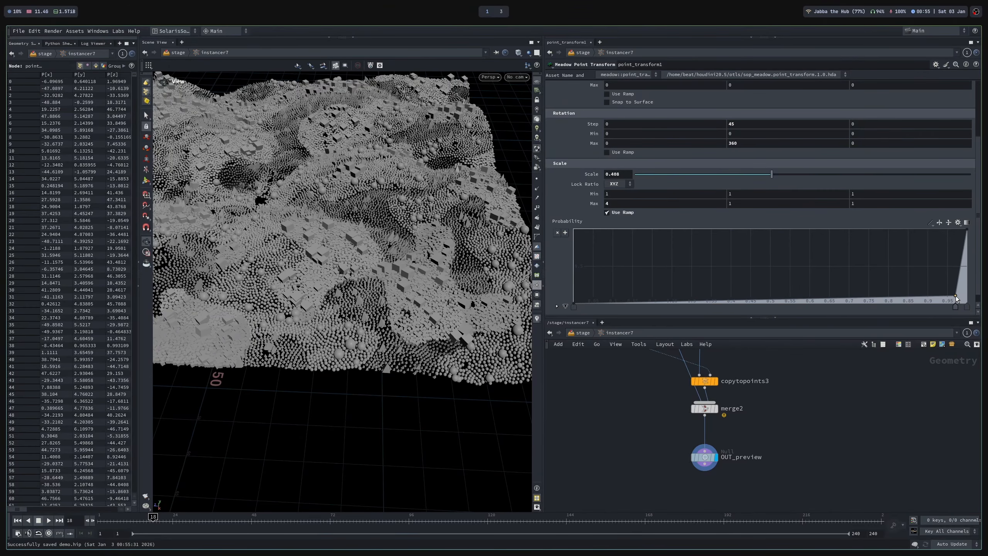
Lower point_transform1's Scale to 0.301 and inspect the mix of small and large copies up close.
drag(772, 174, 738, 175)
scroll(318, 236, up, 6)
drag(317, 257, 376, 261)
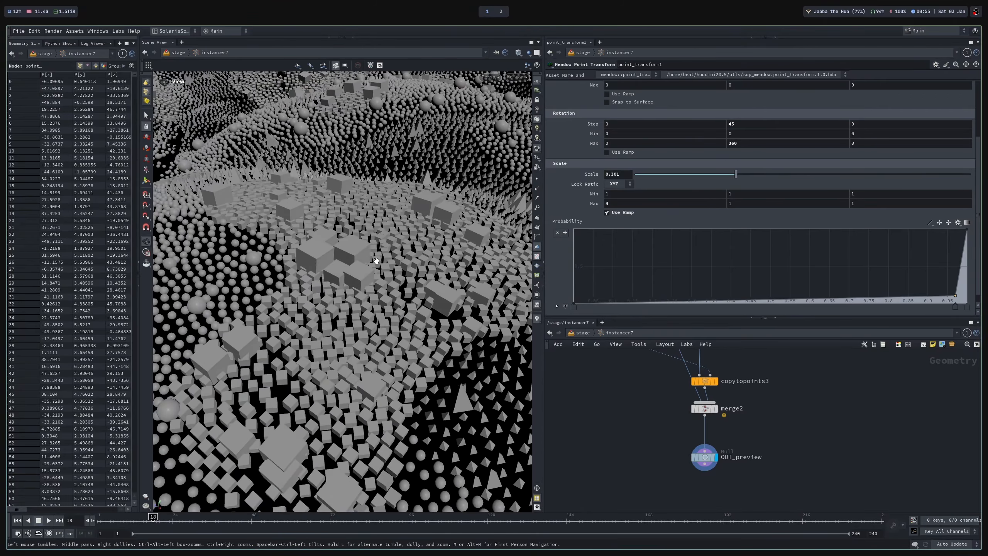
drag(338, 230, 343, 260)
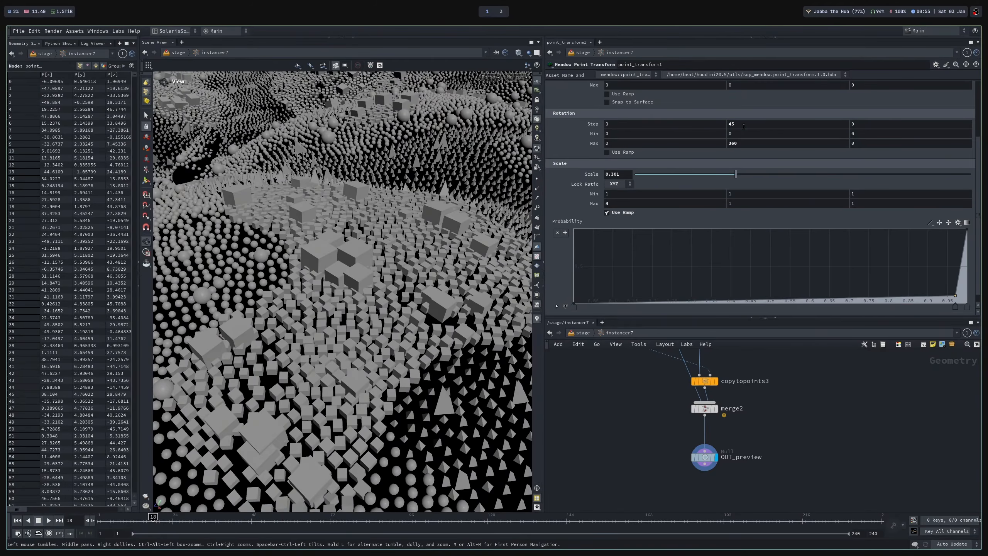
Reset point_transform1's Rotation Step on the Y axis to 0 and inspect the freely rotated copies.
click(736, 123)
text(0)
key(Return)
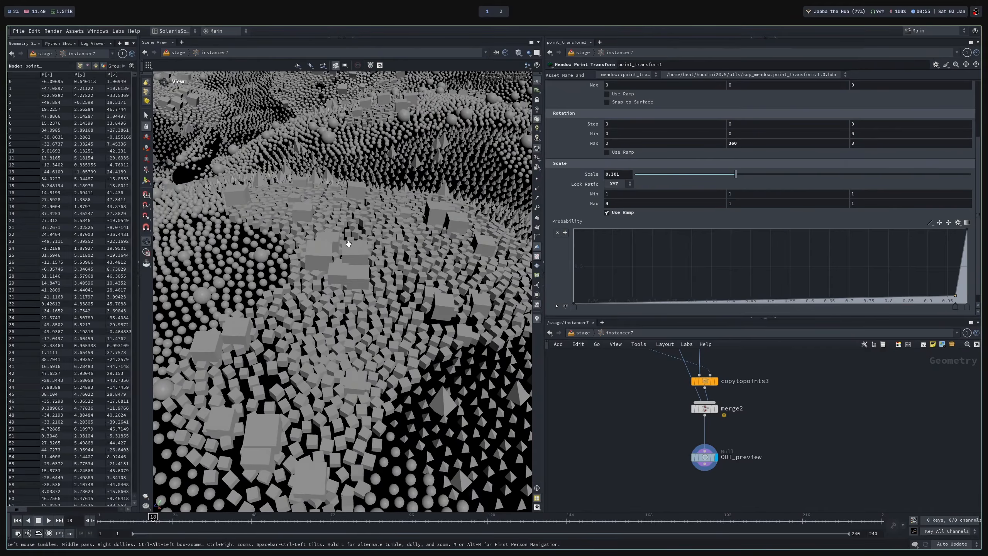
scroll(311, 238, down, 6)
drag(307, 238, 363, 306)
scroll(579, 106, up, 2)
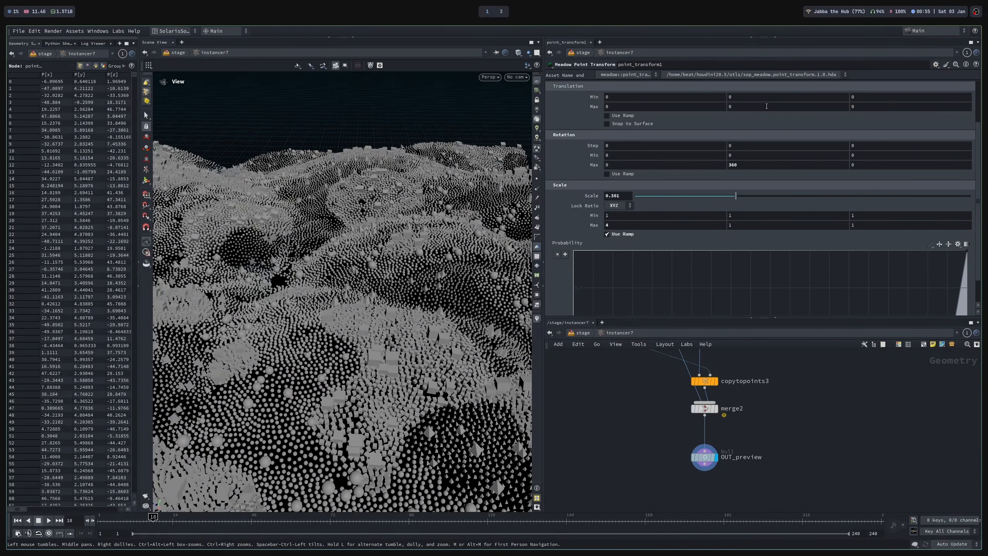
Try out point_transform1's Translation Max on the Y axis and undo the change.
middle_drag(740, 108, 793, 107)
key(ctrl+z)
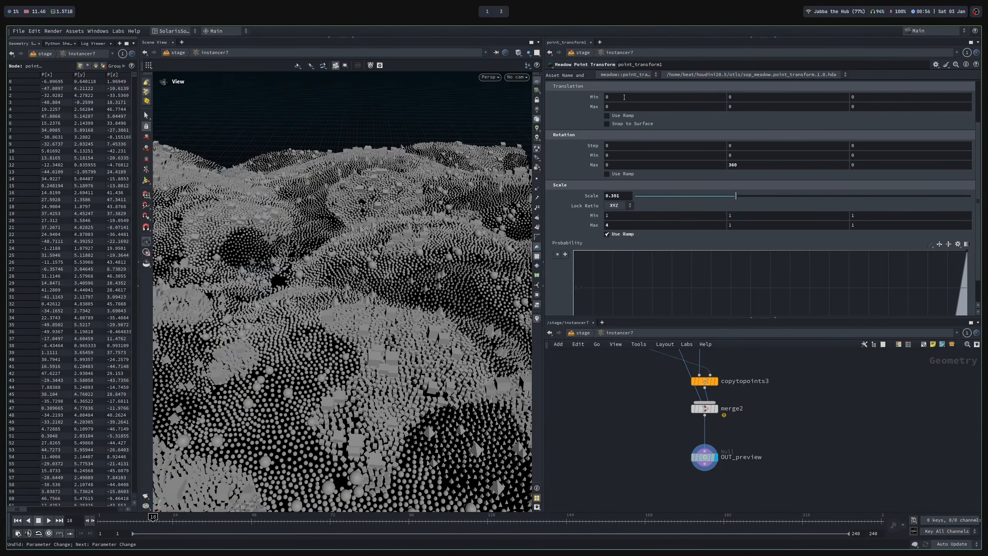
mouse_move(625, 96)
middle_down()
mouse_move(653, 93)
mouse_move(633, 95)
middle_up()
Review point_transform1's settings down to the Randomness section and examine how sizes are distributed over the copies.
scroll(575, 165, down, 2)
scroll(592, 157, down, 1)
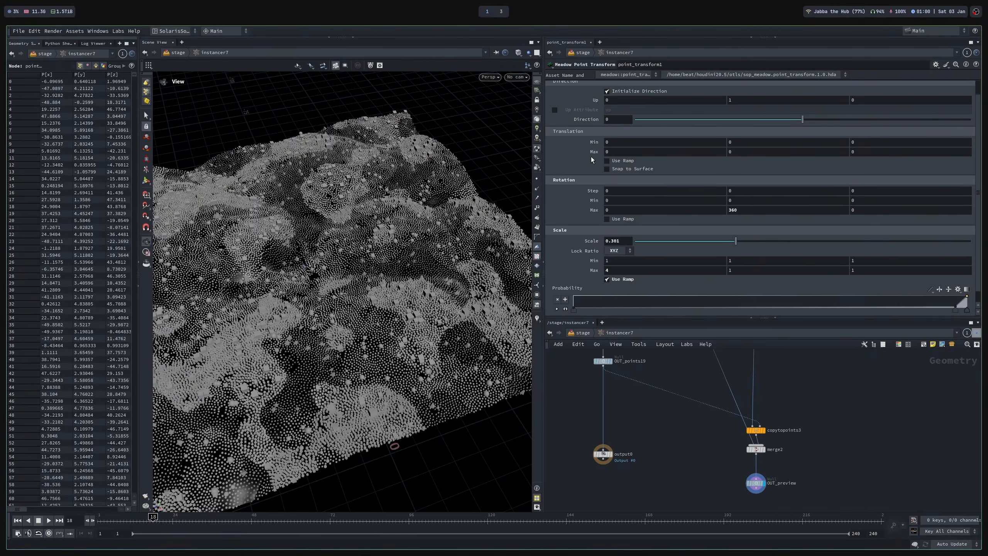
scroll(592, 159, down, 1)
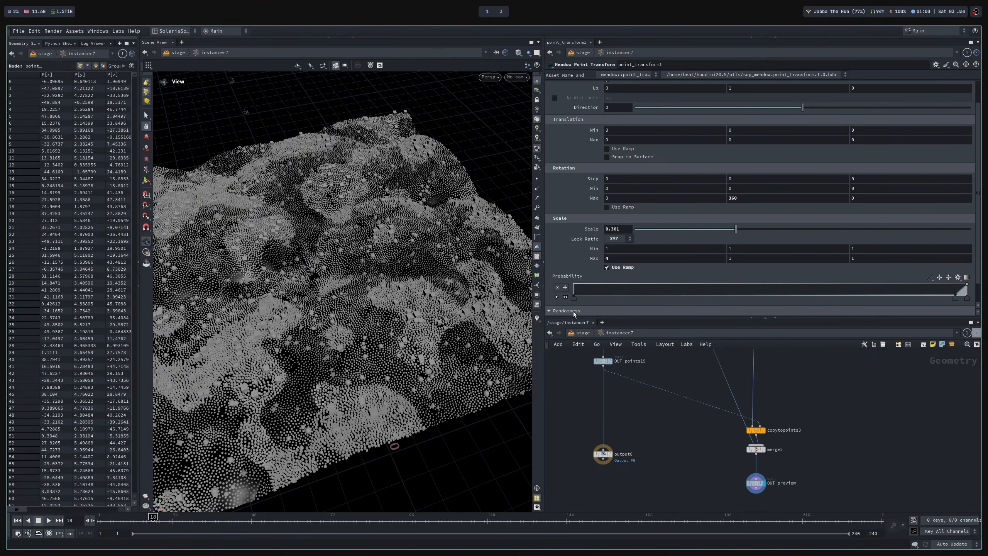
scroll(583, 288, down, 2)
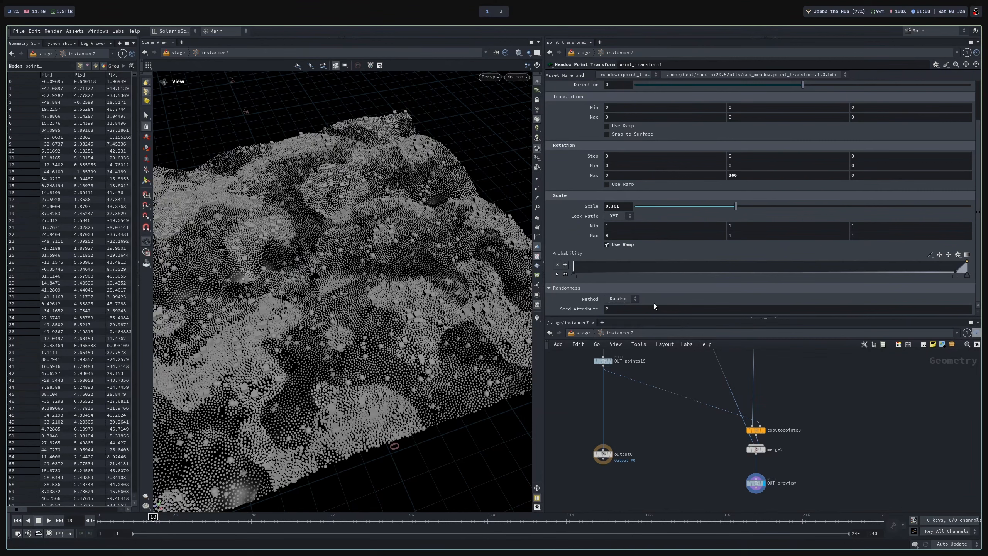
scroll(731, 122, up, 3)
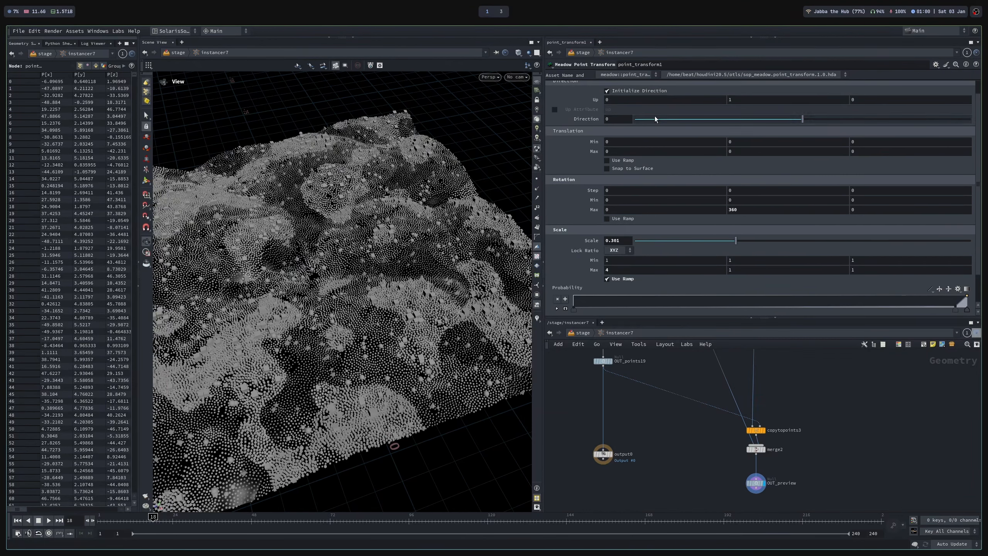
scroll(773, 170, down, 3)
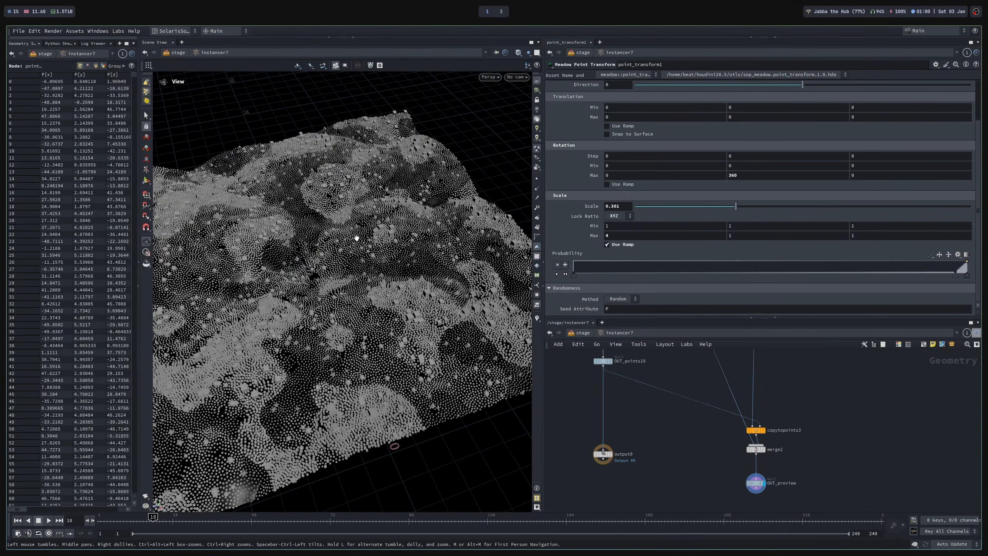
middle_drag(393, 293, 390, 290)
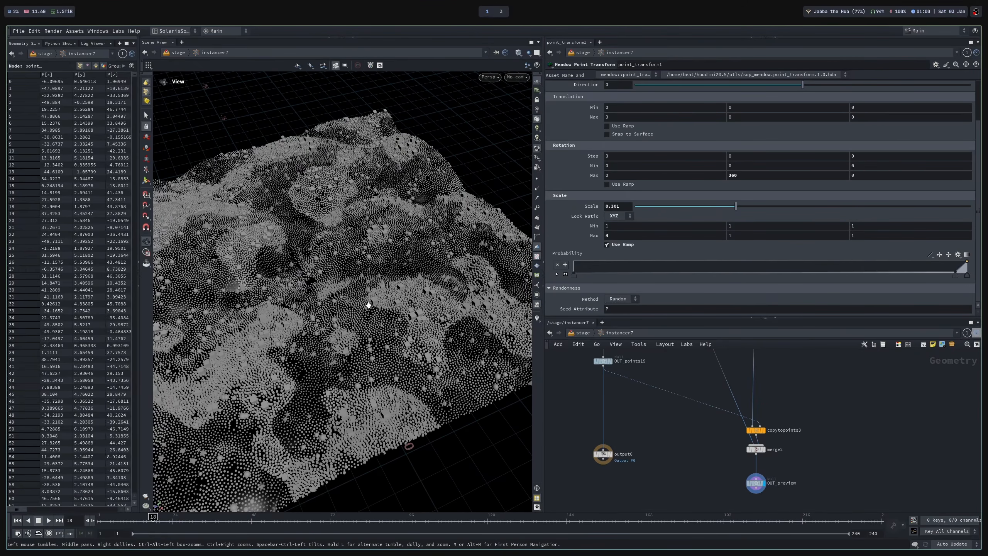
drag(368, 306, 371, 298)
right_drag(368, 302, 425, 313)
drag(425, 313, 411, 293)
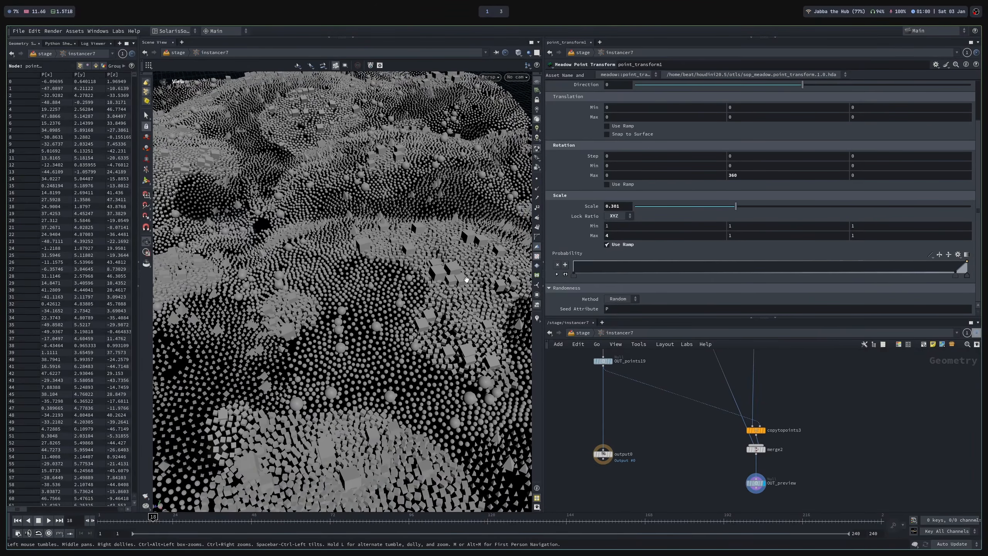
Switch point_transform1's Randomness Method to Noise and bring its noise settings into view.
click(627, 302)
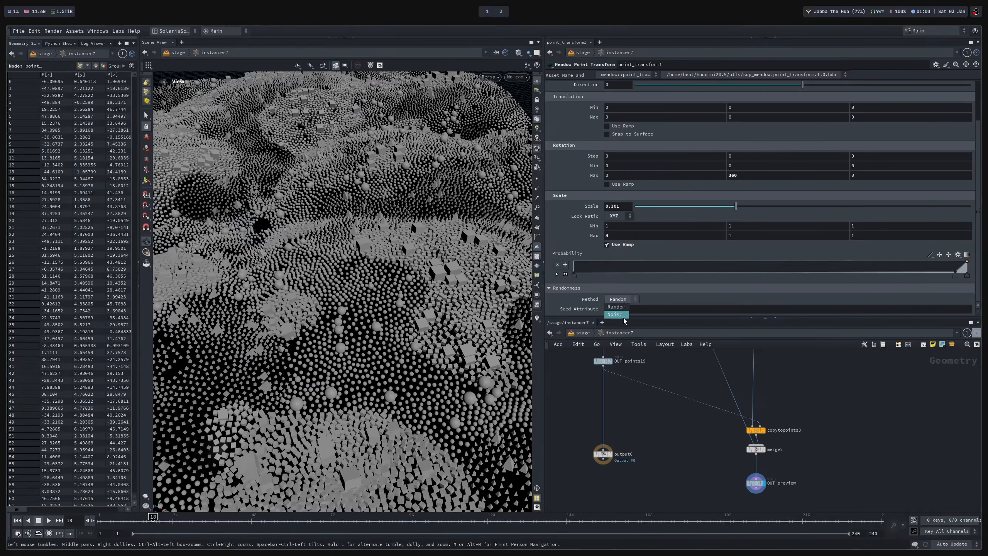
click(619, 315)
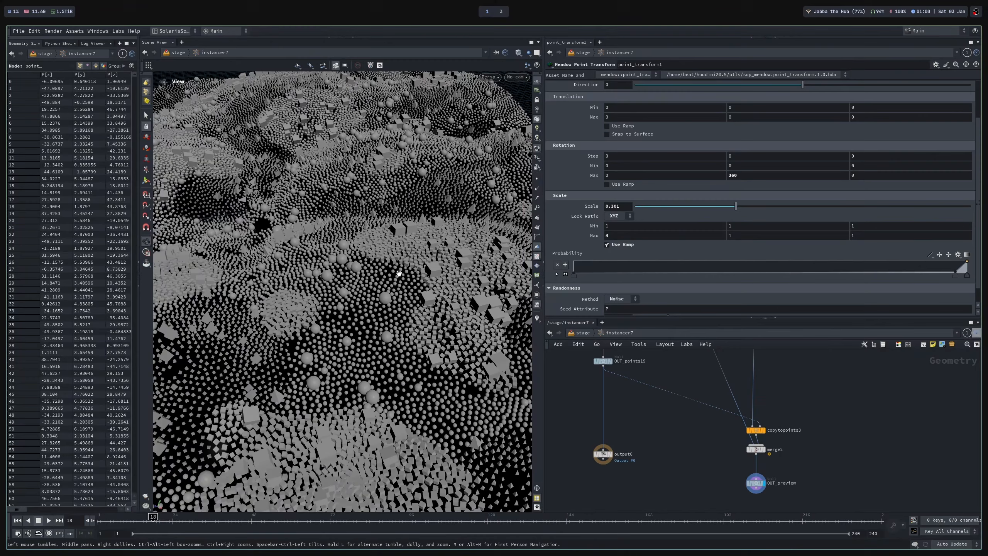
scroll(608, 294, down, 1)
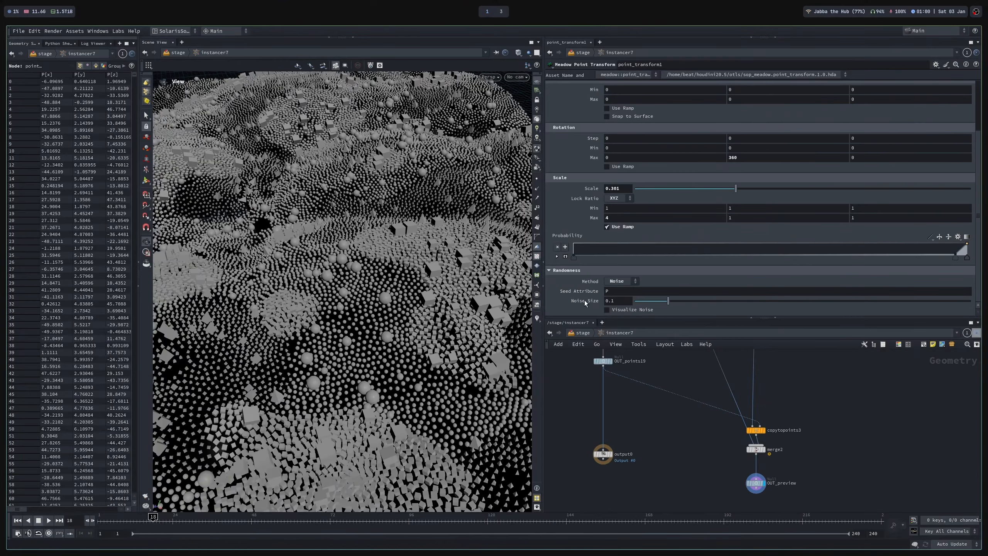
Turn on Visualize Noise, display point_transform1's own points, and raise the Noise Size to 1.
click(624, 311)
middle_drag(641, 376, 646, 509)
middle_drag(629, 463, 651, 539)
key(r)
drag(650, 452, 605, 413)
drag(412, 316, 310, 291)
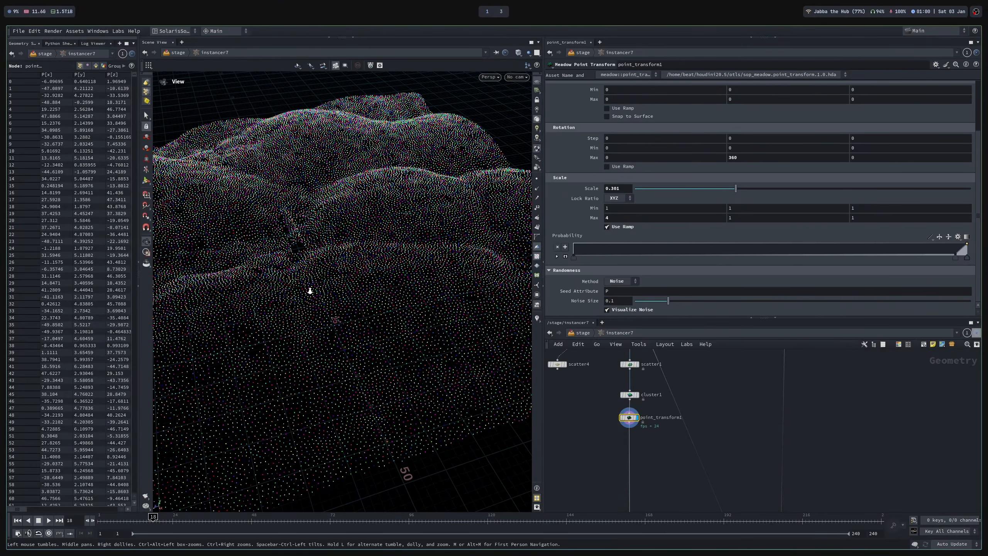
drag(664, 300, 973, 302)
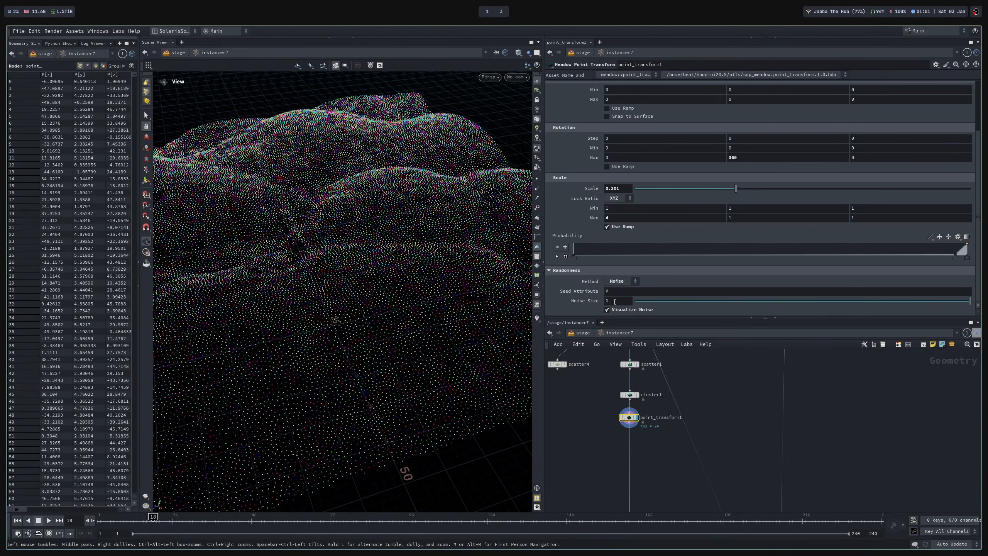
Return point_transform1's Randomness Method to Random and display OUT_preview to inspect the copied shapes.
click(622, 281)
click(619, 272)
scroll(646, 428, down, 4)
middle_drag(646, 448, 650, 390)
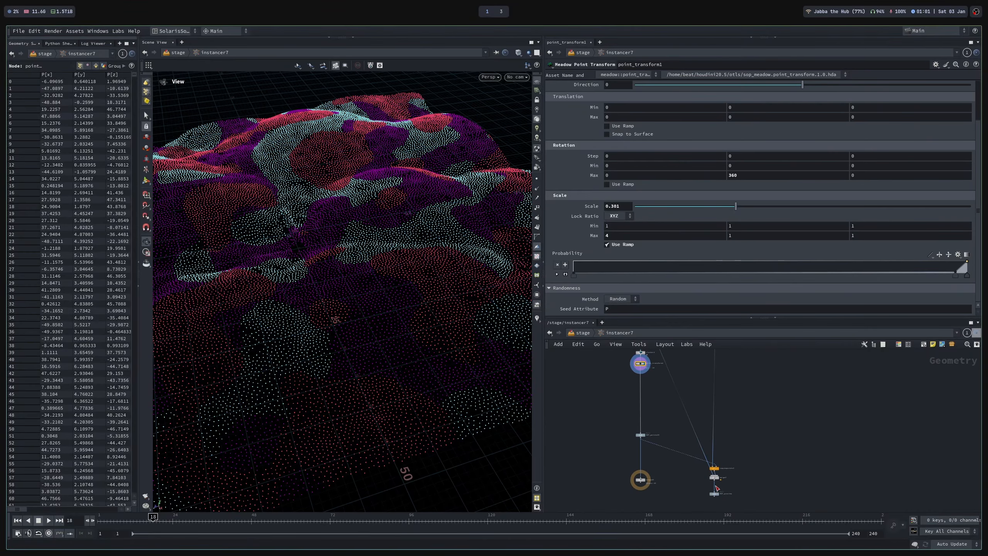
scroll(721, 495, up, 5)
key(r)
click(707, 491)
drag(352, 298, 422, 276)
drag(358, 266, 363, 250)
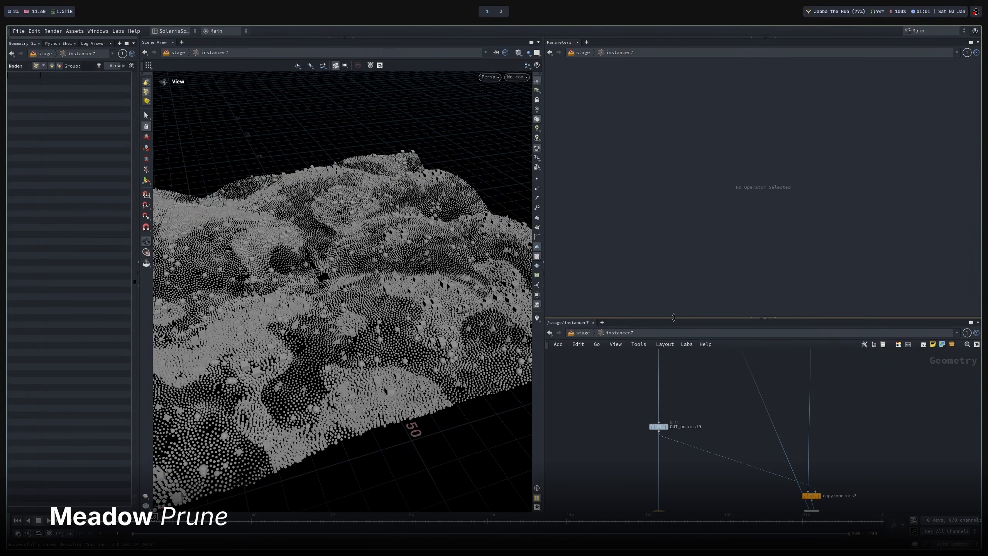
Enlarge the network area, add a Meadow Prune node, and insert it into the chain below point_transform1.
drag(674, 318, 675, 255)
middle_drag(684, 350, 695, 418)
key(Tab)
text(meadow pru)
key(Return)
click(628, 388)
drag(629, 389, 672, 394)
middle_drag(692, 332, 698, 449)
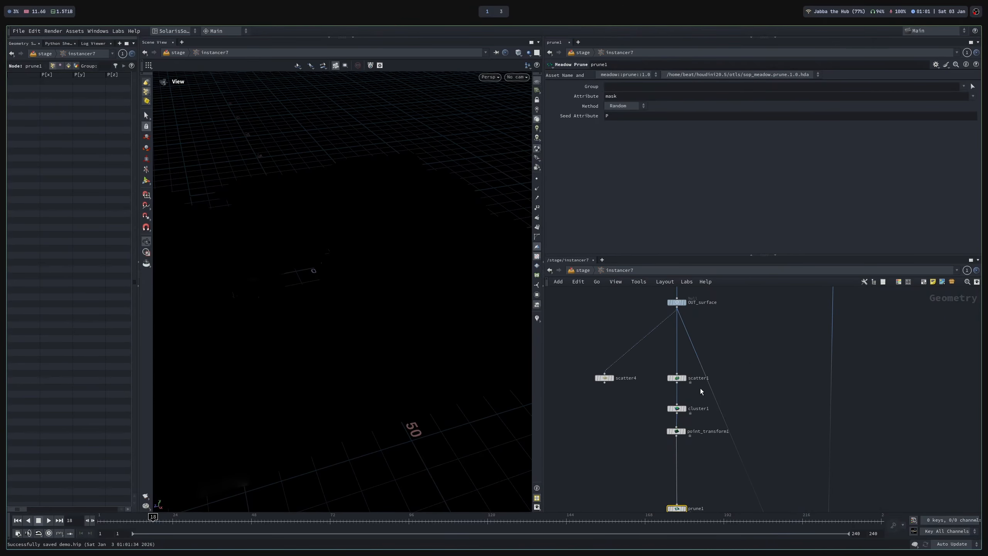
Display point_transform1's points and check which point attributes scatter1 imports from the input surface in its output attribute settings.
click(684, 431)
scroll(685, 434, down, 4)
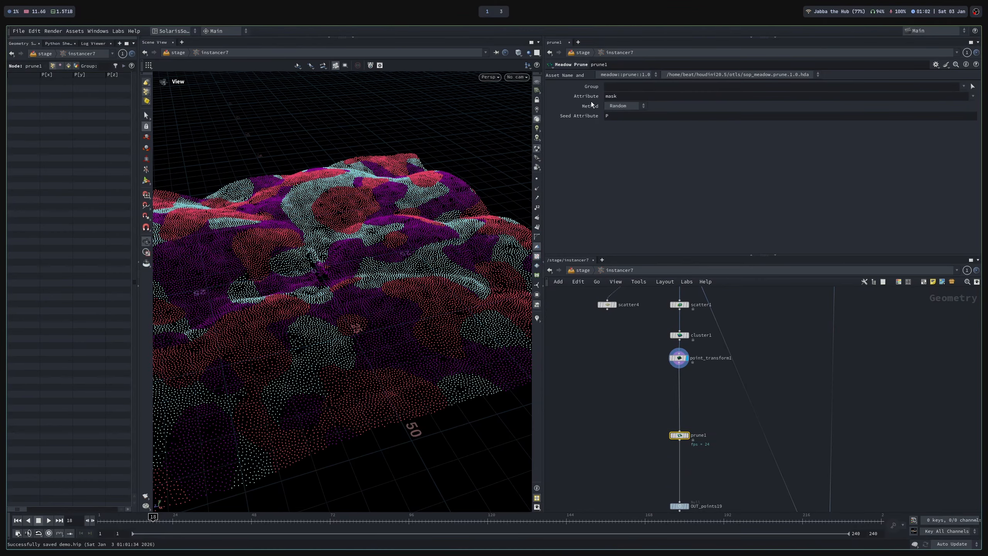
middle_drag(645, 348, 644, 410)
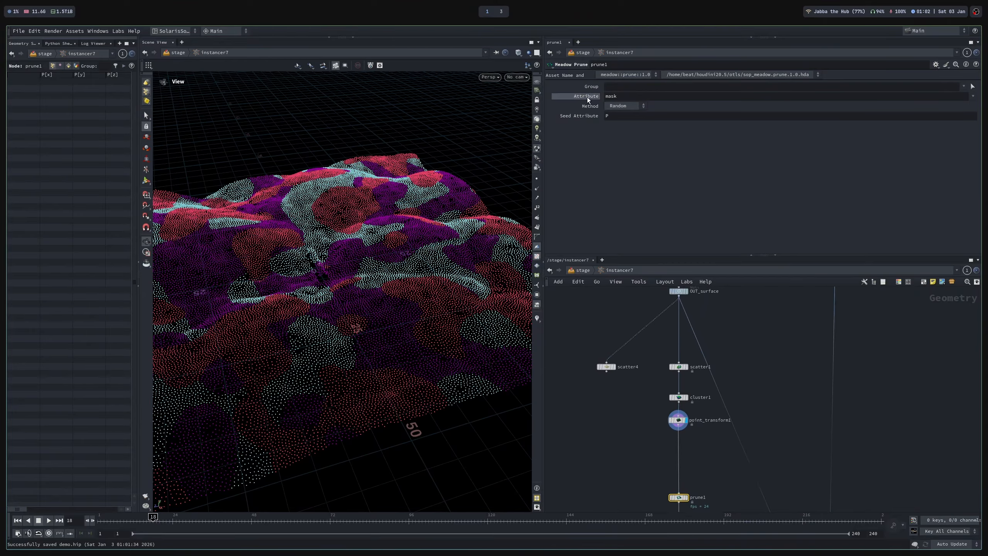
drag(746, 352, 657, 379)
click(601, 106)
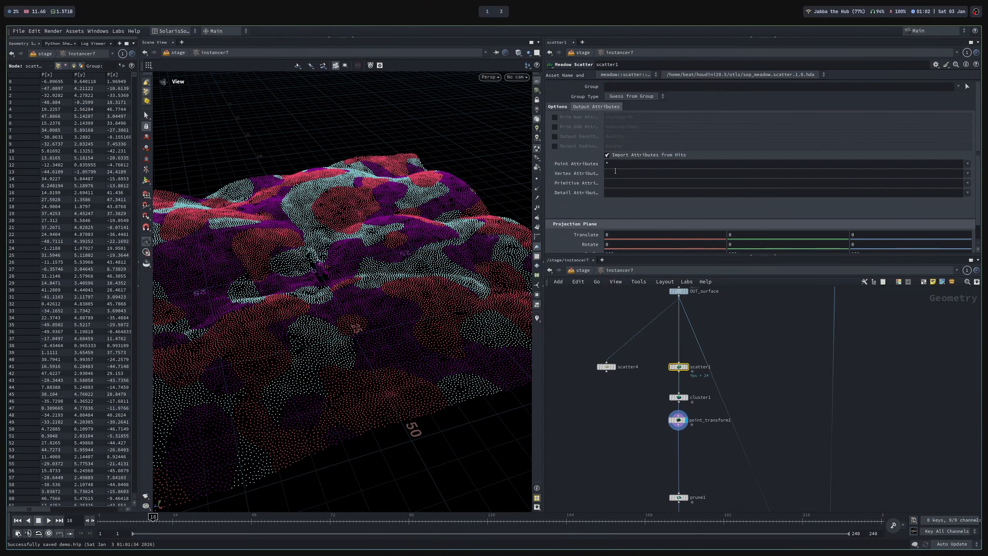
click(560, 109)
Add an Attribute Paint node and insert it between OUT_surface and scatter1.
key(Tab)
text(a)
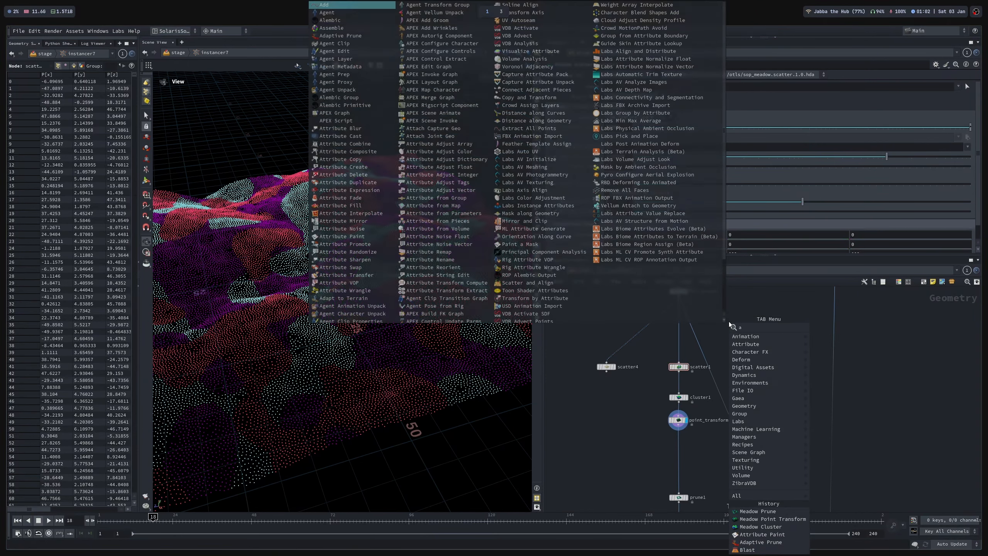
text(ttrib)
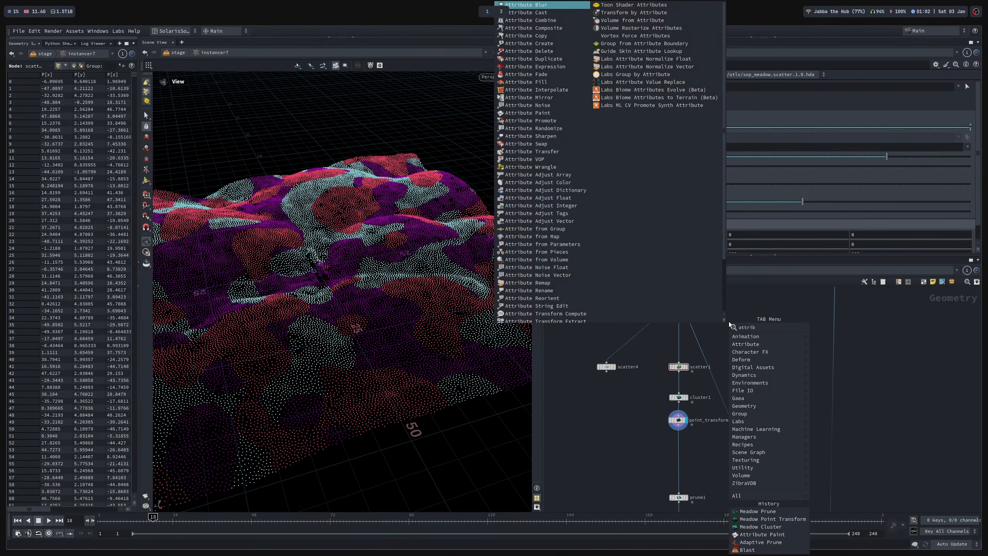
text(paint)
key(Return)
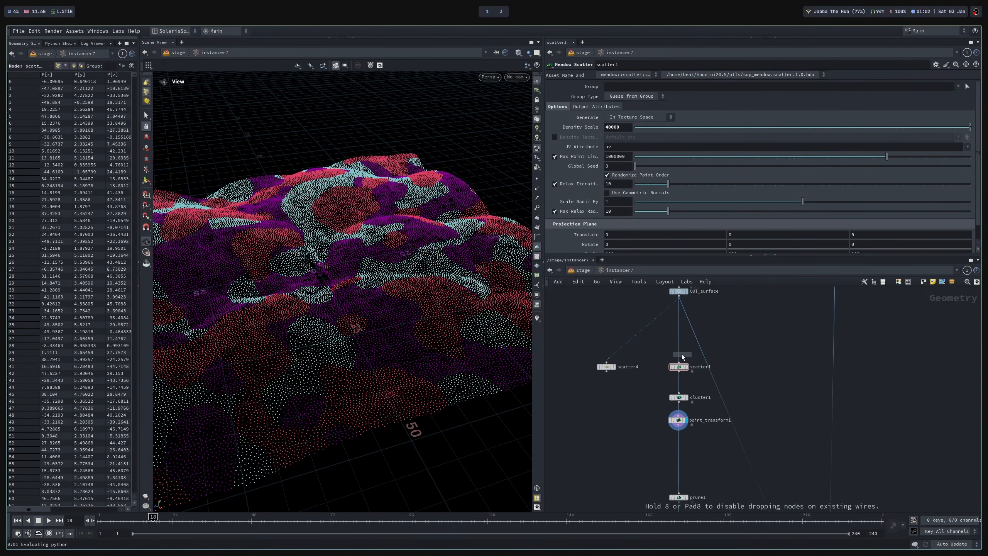
click(678, 336)
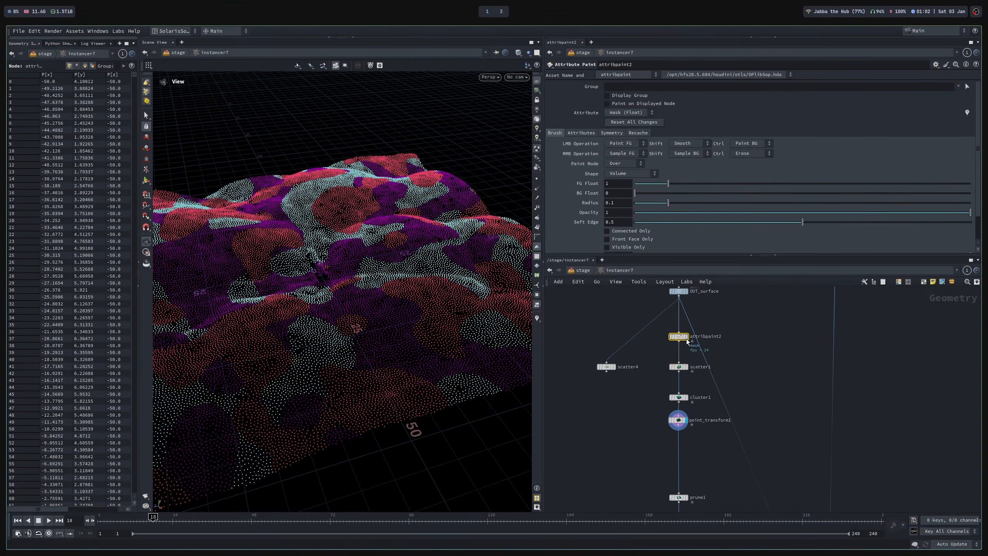
Display attribpaint2's terrain, activate its paint tool, and enlarge the brush radius to about 9.72.
mouse_move(355, 267)
mouse_down()
mouse_move(307, 260)
mouse_move(360, 271)
mouse_up()
middle_drag(360, 271, 369, 272)
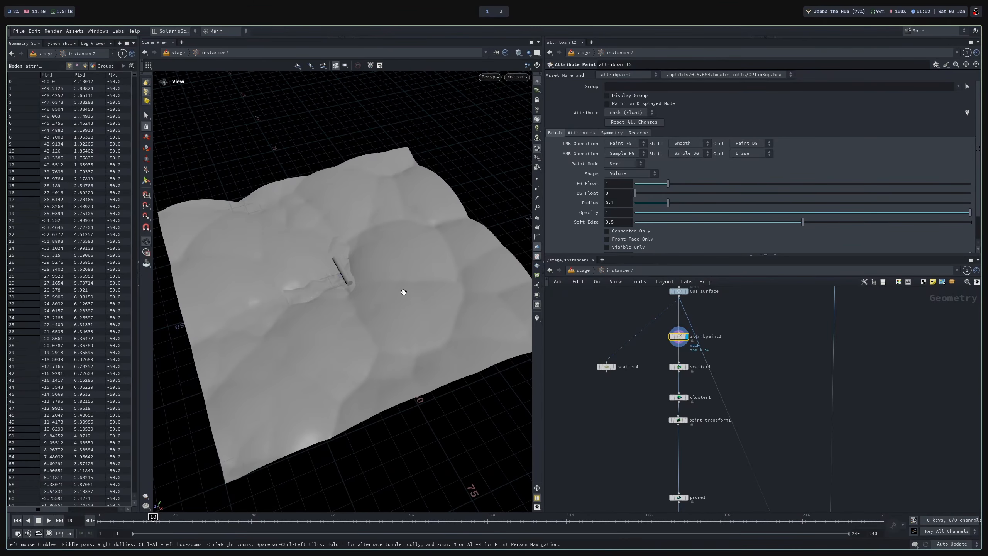
key(Return)
scroll(373, 305, up, 1)
scroll(375, 307, up, 20)
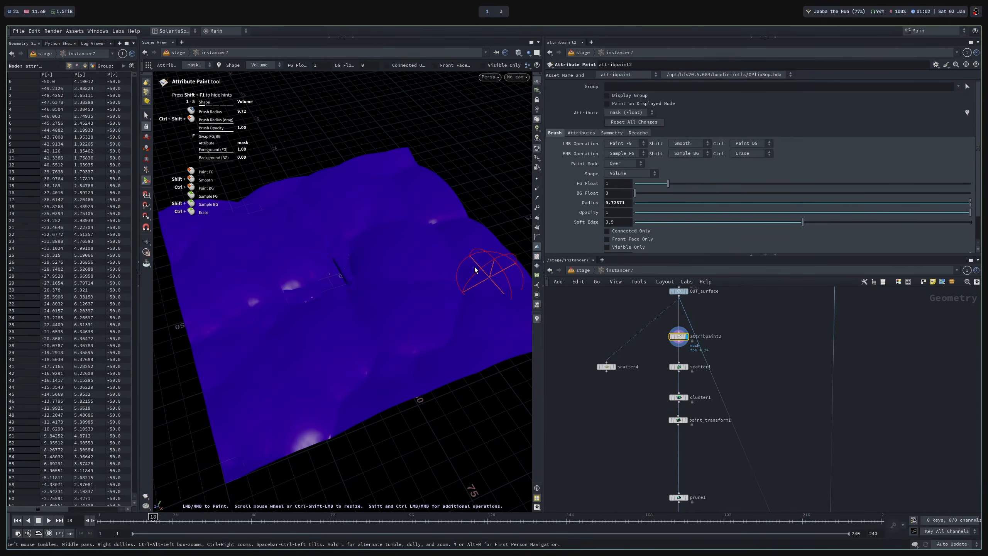
Paint five separate mask patches across the terrain with the foreground value 1, saving the scene along the way.
mouse_move(381, 250)
mouse_down()
mouse_move(401, 283)
mouse_move(400, 248)
mouse_up()
mouse_move(326, 339)
mouse_down()
mouse_move(269, 394)
mouse_move(307, 341)
mouse_up()
key(ctrl+s)
mouse_move(245, 288)
mouse_down()
mouse_move(307, 225)
mouse_move(264, 252)
mouse_up()
mouse_move(358, 197)
mouse_down()
mouse_move(406, 196)
mouse_move(348, 172)
mouse_move(397, 183)
mouse_up()
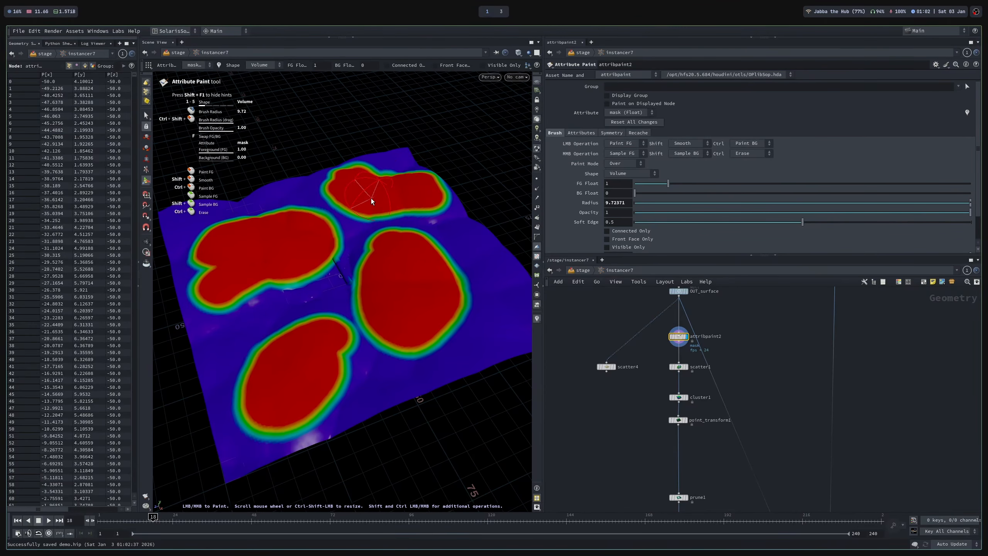
mouse_move(488, 268)
mouse_down()
mouse_move(505, 284)
mouse_move(511, 330)
mouse_up()
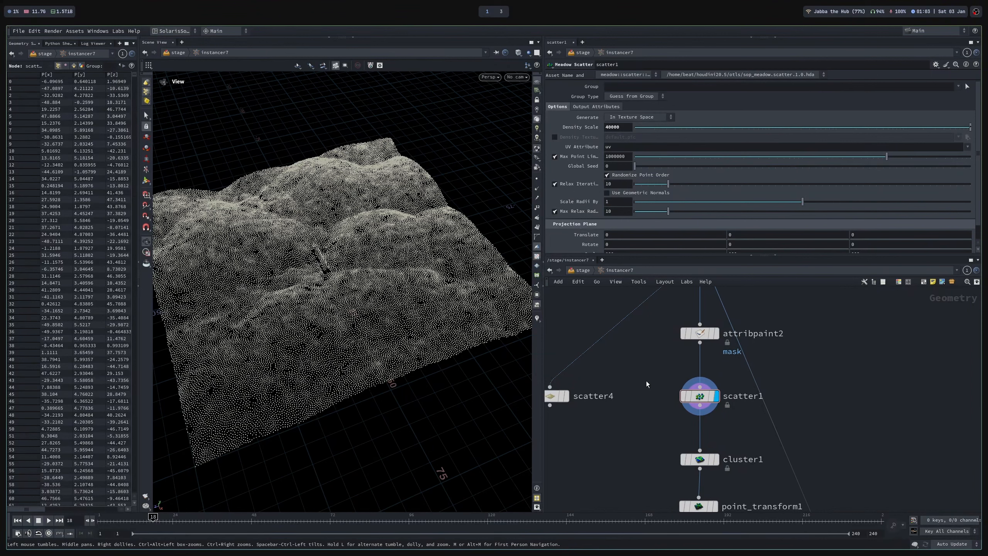
Turn on attribute visualization for scatter1's points and delete the existing scene-level mask visualizer.
drag(658, 373, 699, 403)
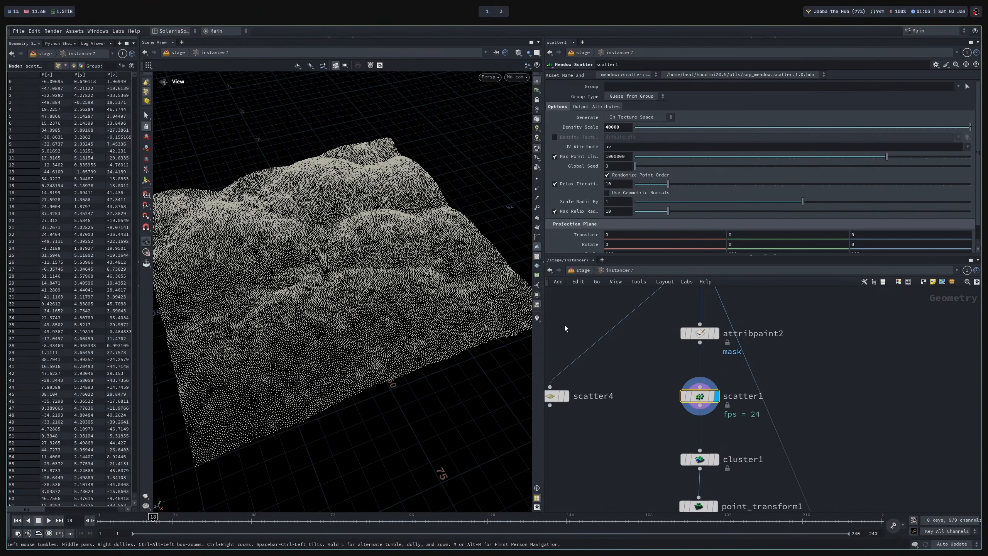
click(538, 319)
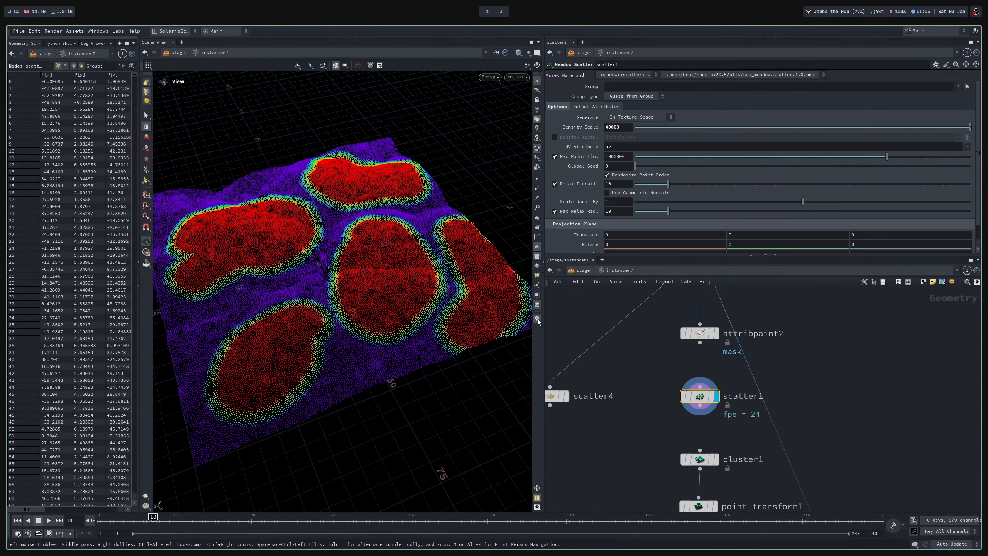
right_click(537, 319)
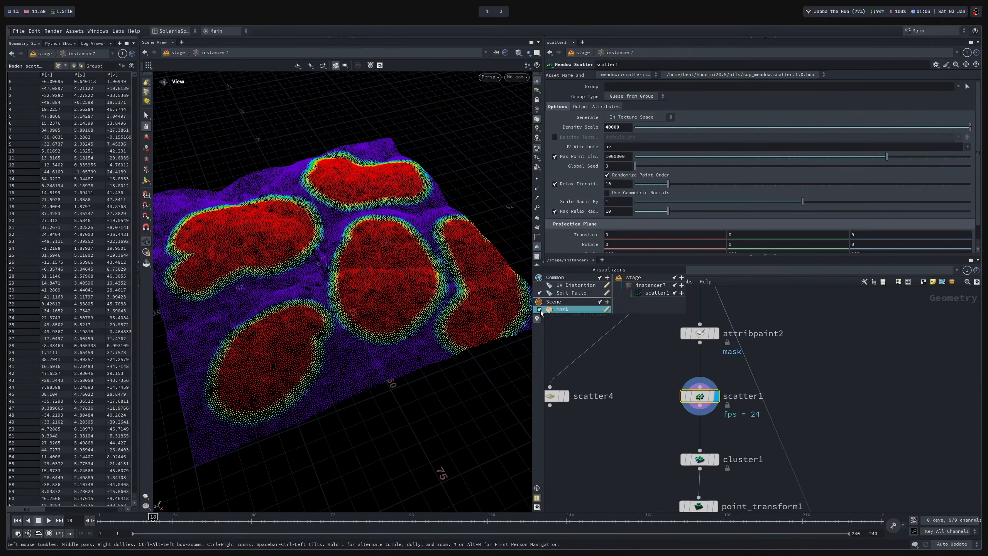
right_click(564, 311)
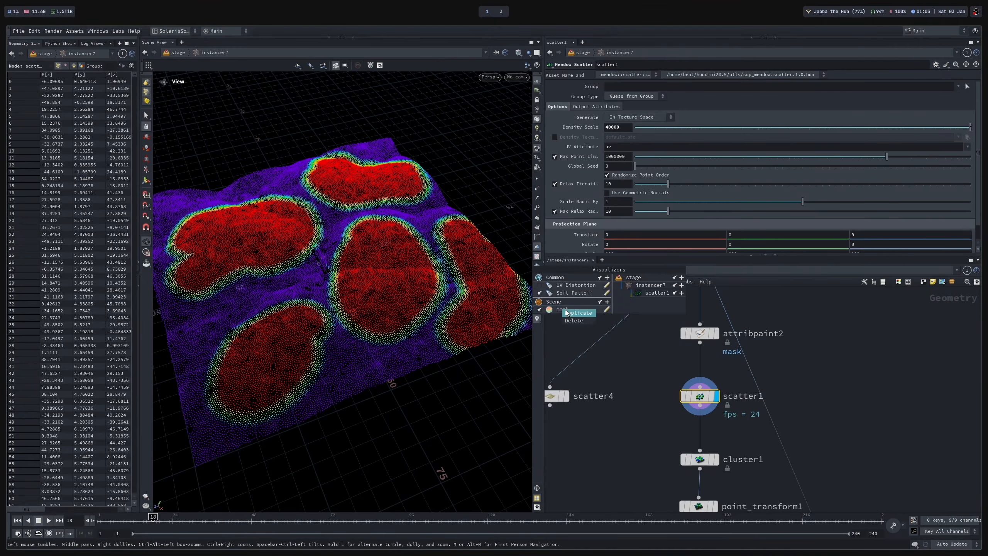
click(574, 321)
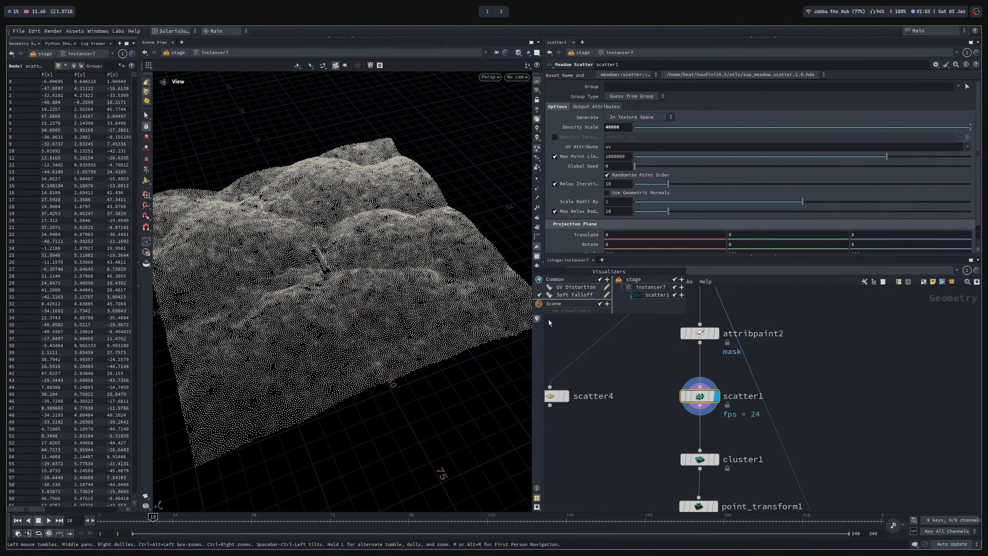
Add a scene-level Color visualizer with the name vis_mask and the label mask.
click(606, 304)
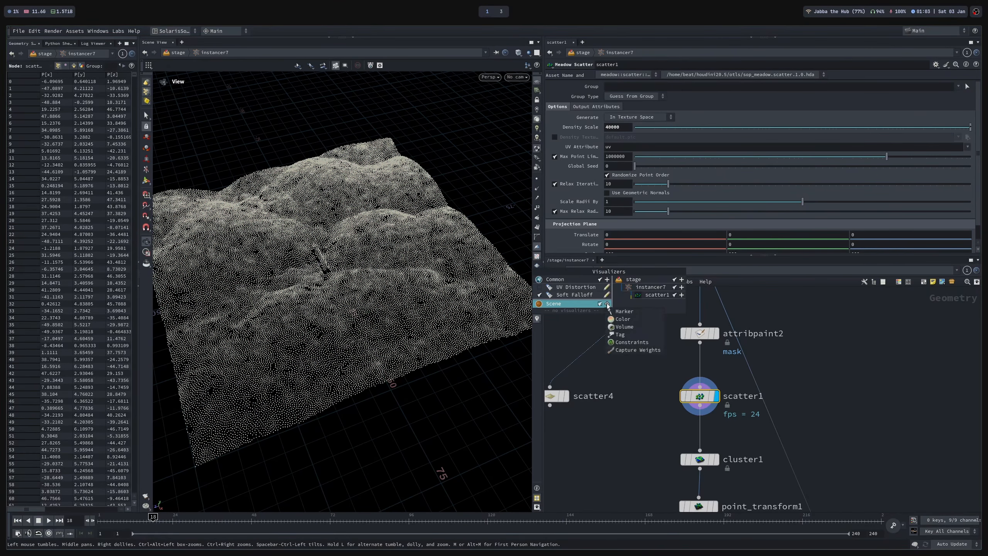
click(622, 319)
drag(627, 239, 595, 240)
text(mask)
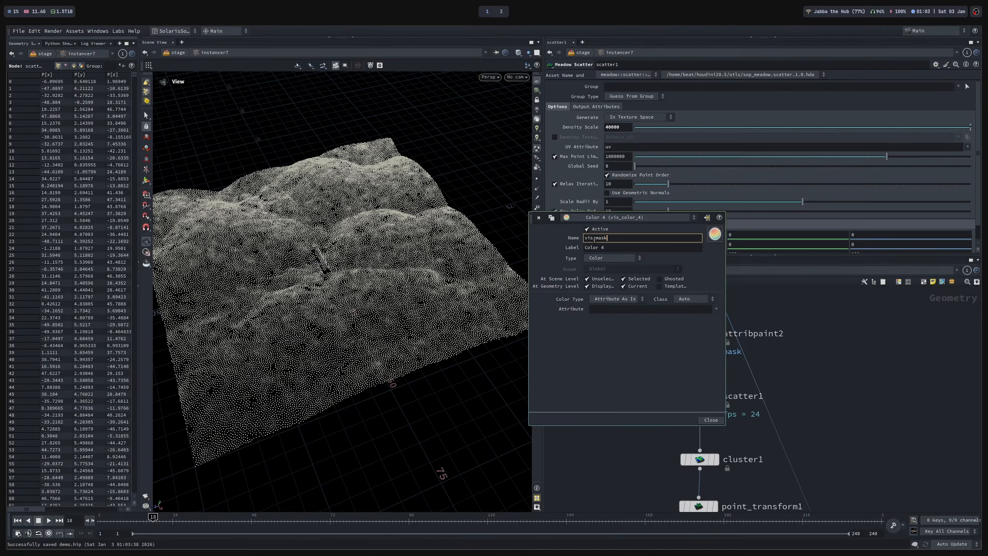
key(Tab)
text(mask)
key(Tab)
Set the visualizer's Color Type to Ramped Attribute and its Attribute to mask.
click(605, 257)
click(650, 284)
click(619, 299)
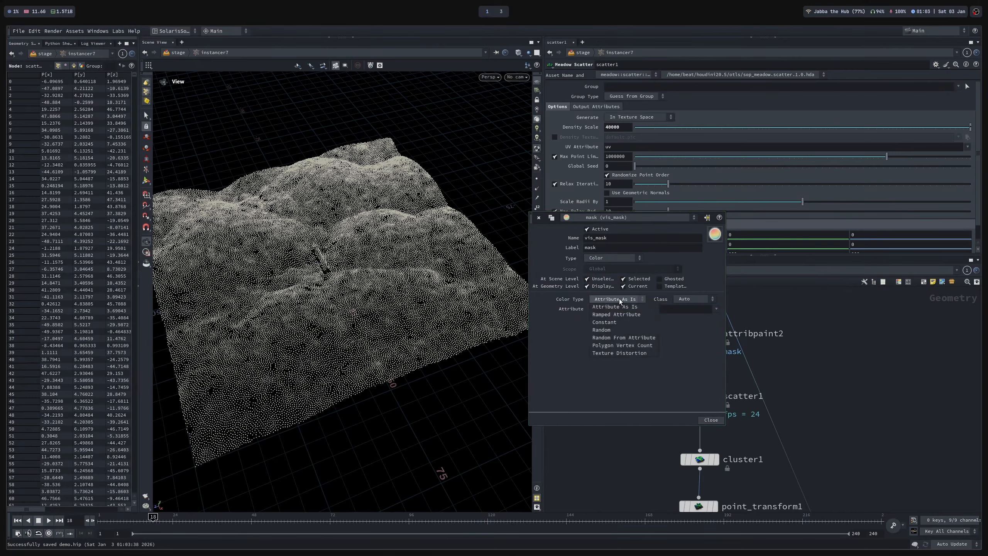
click(614, 314)
click(614, 310)
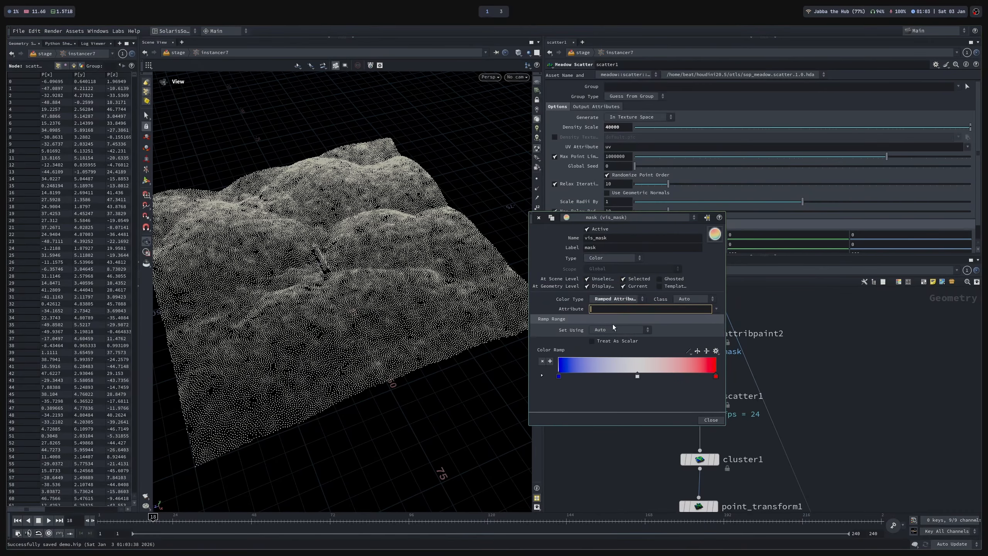
key(Return)
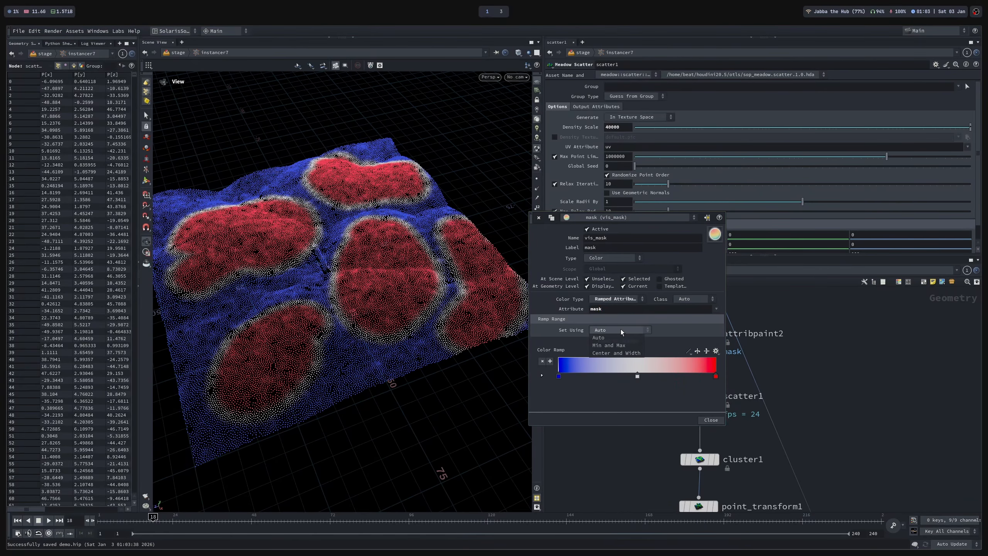
Set the visualizer's ramp range to Min and Max, apply the Infra-Red color ramp, and close its settings.
click(620, 329)
click(598, 346)
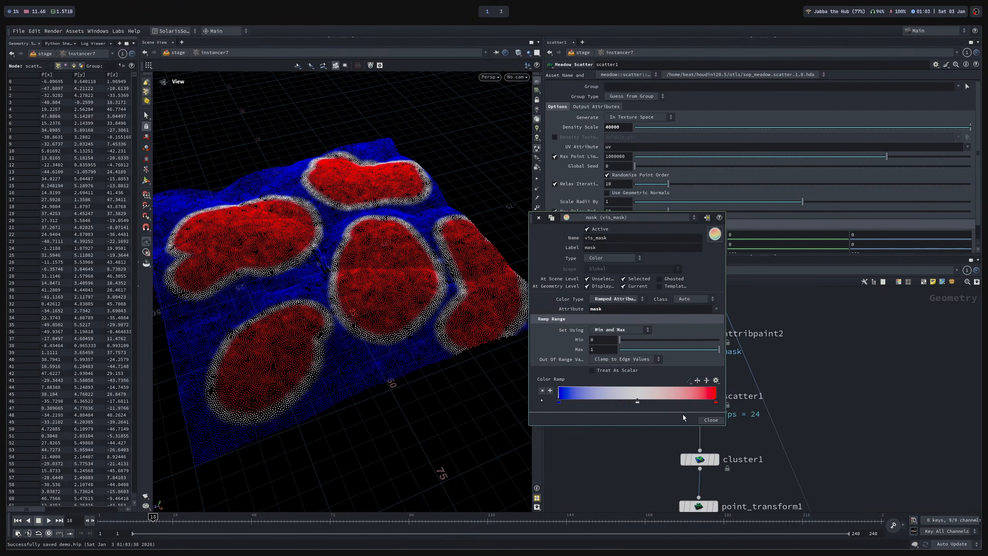
click(716, 380)
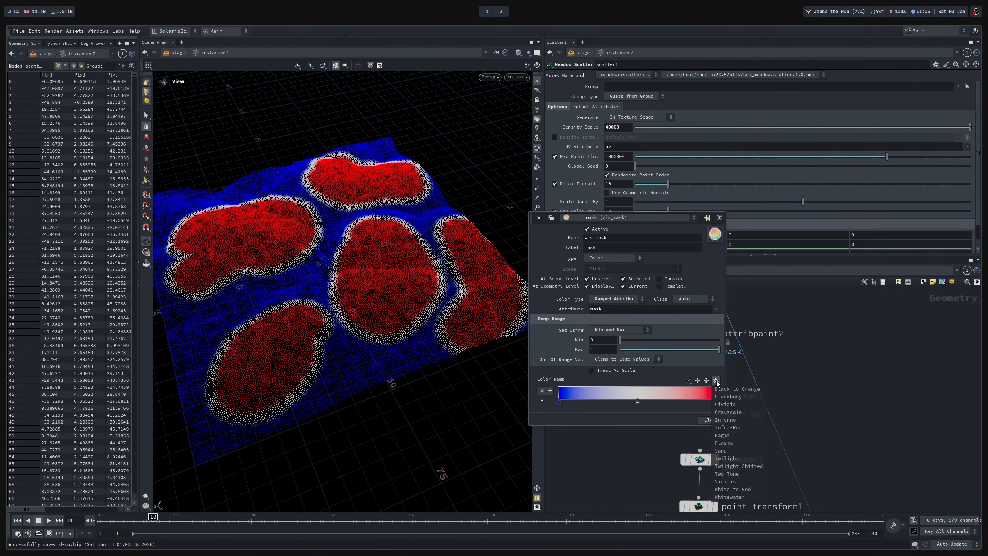
click(732, 426)
click(717, 419)
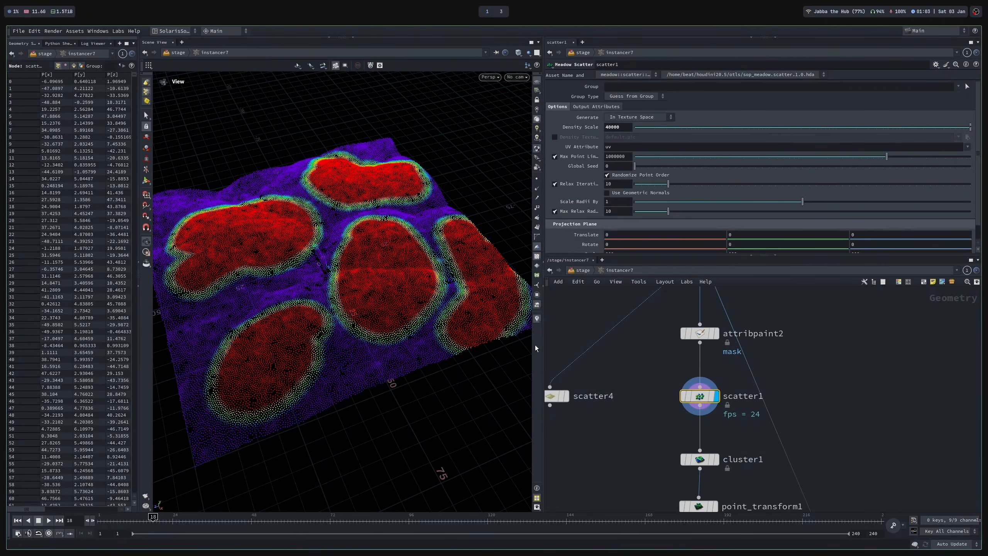
Select and display prune1 to inspect the points it keeps inside the painted mask.
middle_drag(645, 427, 630, 345)
middle_drag(613, 390, 584, 312)
middle_drag(606, 367, 620, 344)
middle_drag(720, 471, 719, 394)
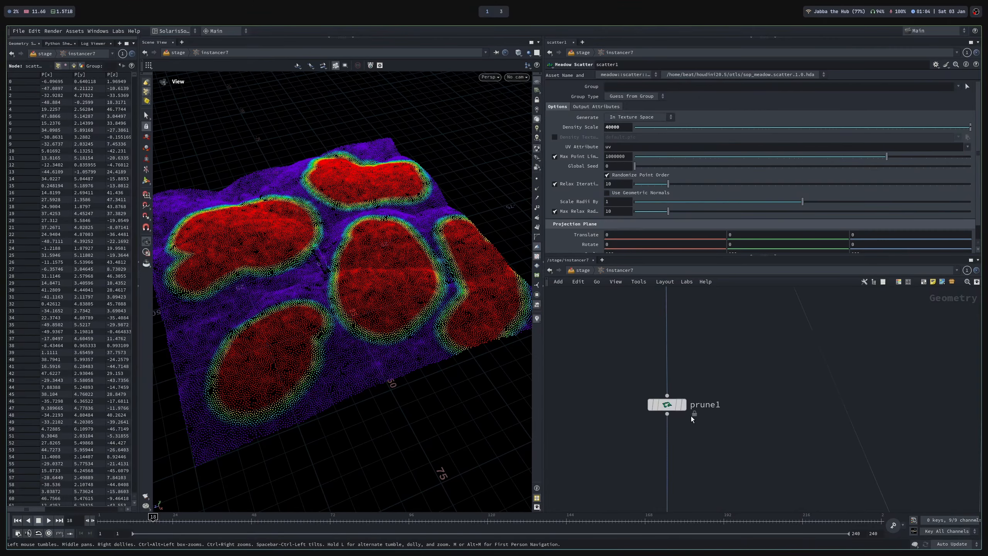
mouse_move(685, 407)
click(669, 408)
click(686, 407)
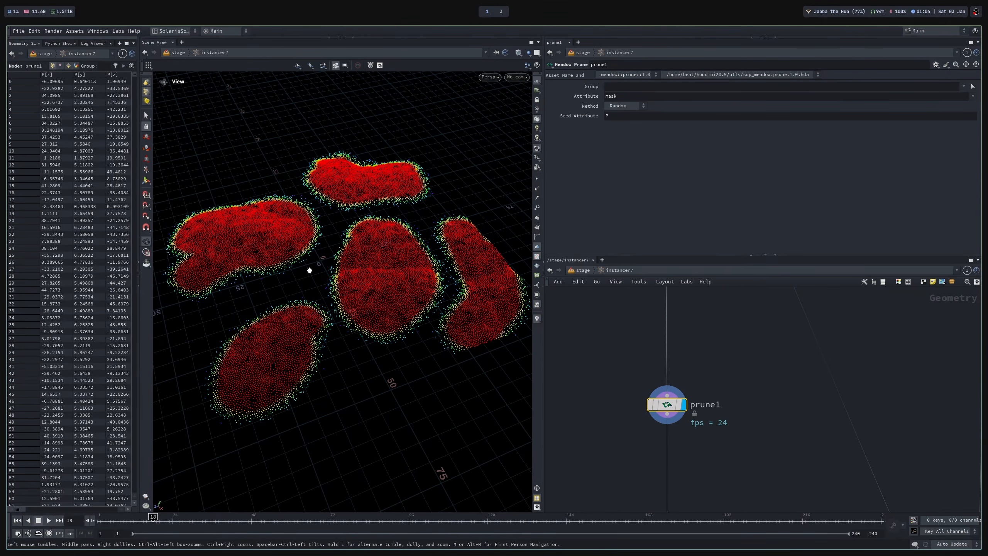
scroll(309, 270, up, 3)
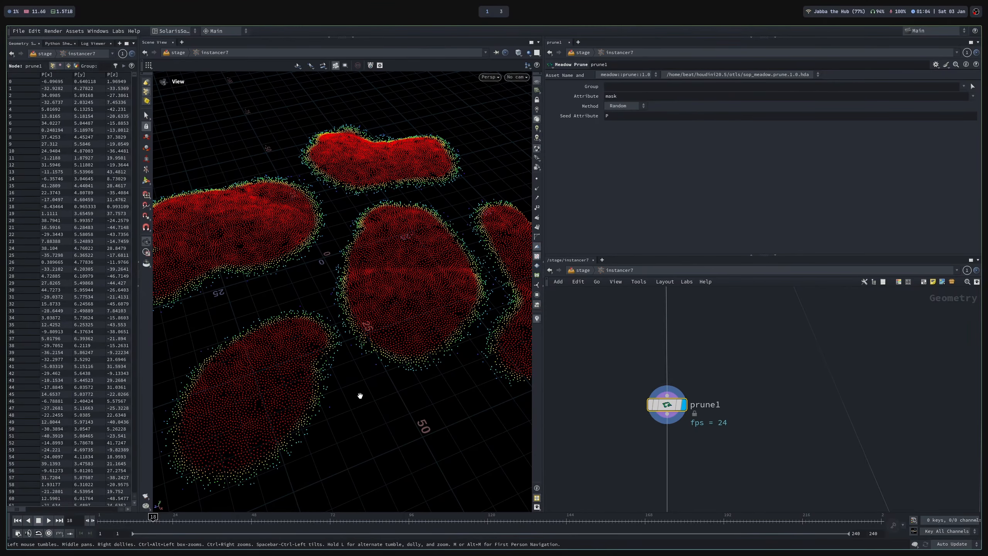
Switch prune1's Method to Noise and try a Noise Size of 2.08, undoing the size change.
click(622, 107)
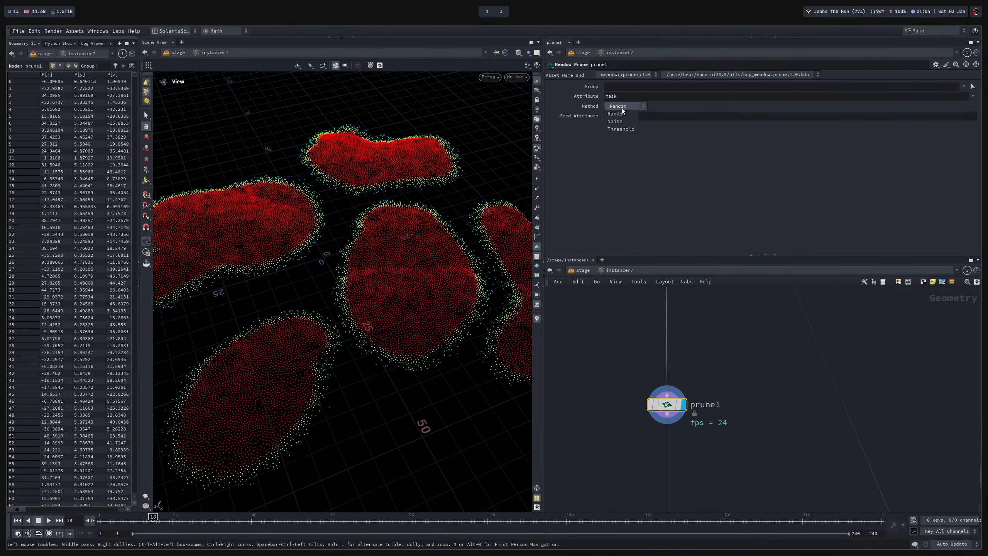
click(616, 121)
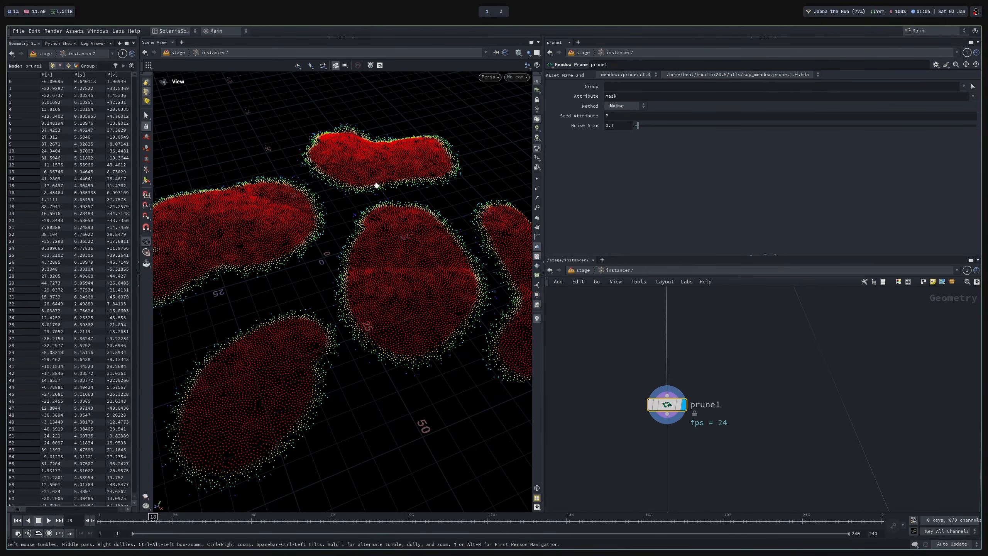
drag(637, 125, 706, 124)
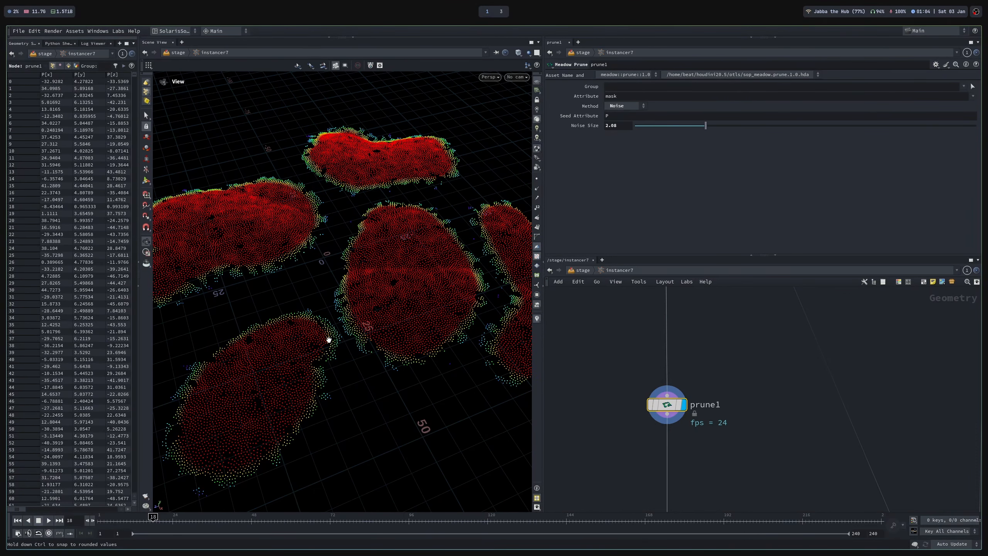
key(ctrl+z)
Switch prune1's Method to Threshold and try Threshold values of 0.01 and 0.19.
click(621, 106)
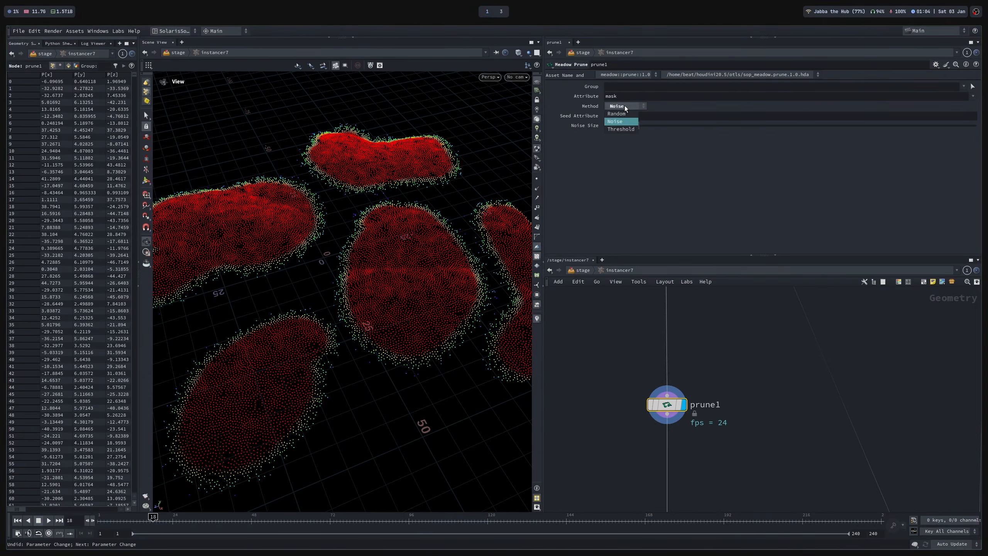
click(623, 128)
mouse_move(652, 117)
mouse_down()
mouse_move(708, 116)
mouse_move(636, 121)
mouse_up()
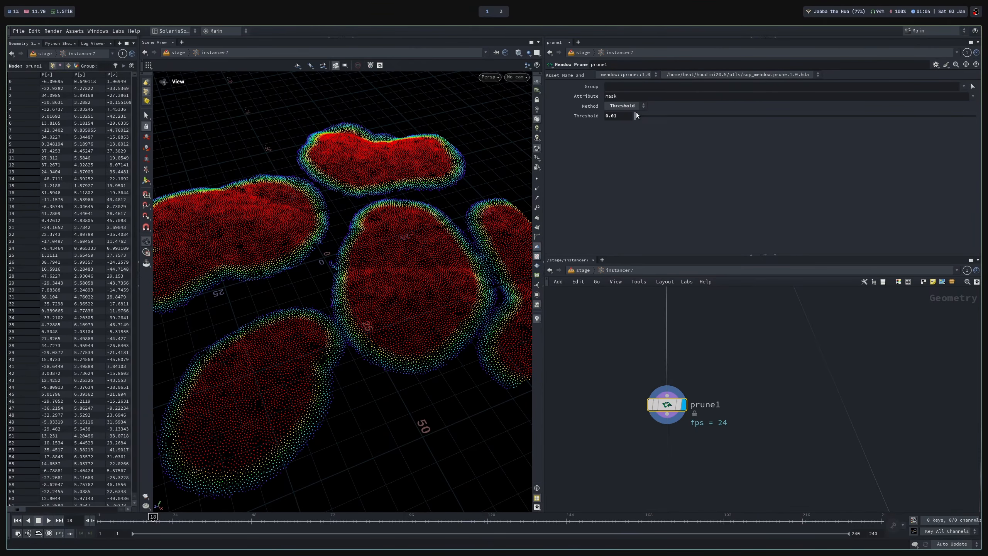
drag(636, 116, 641, 116)
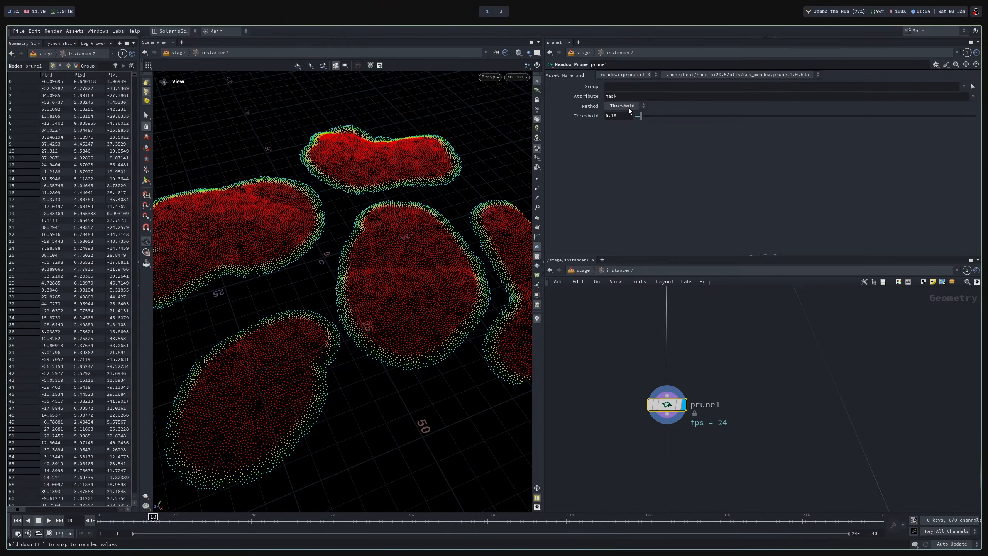
Return prune1's Method to Random and save the scene.
click(630, 109)
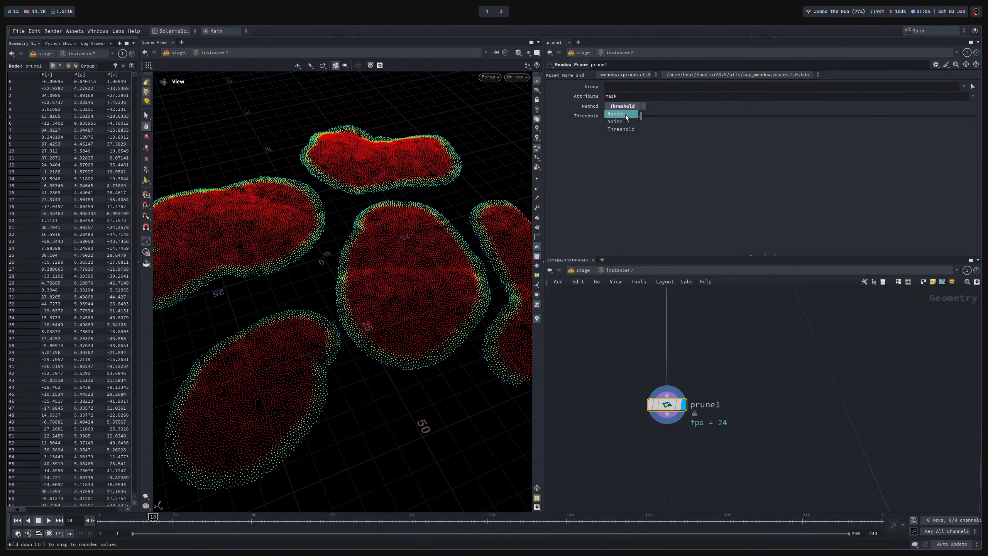
click(626, 114)
key(ctrl+s)
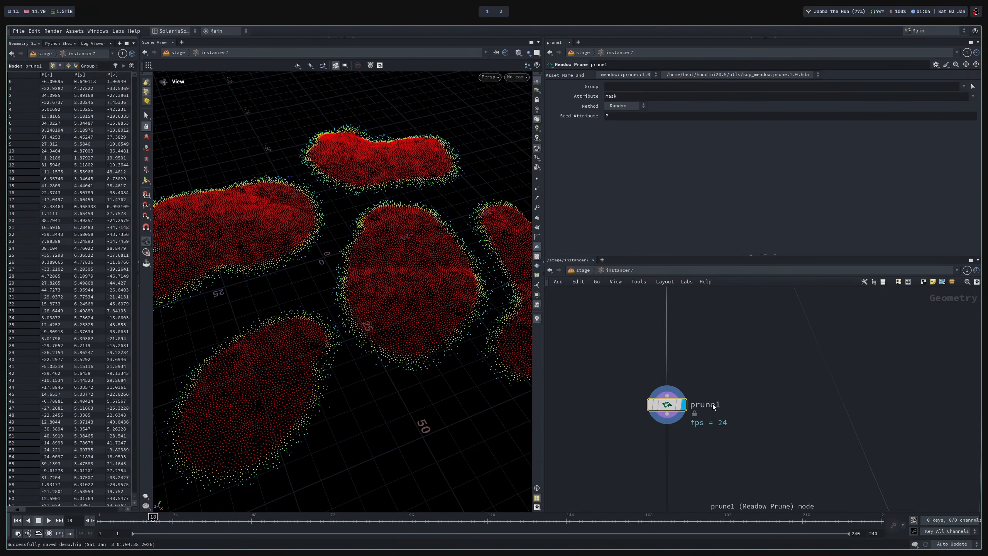
Display OUT_preview and inspect the pruned points on the terrain surface.
scroll(774, 436, down, 4)
middle_drag(775, 435, 677, 268)
click(774, 426)
drag(322, 238, 475, 265)
scroll(475, 264, up, 4)
middle_drag(474, 265, 415, 241)
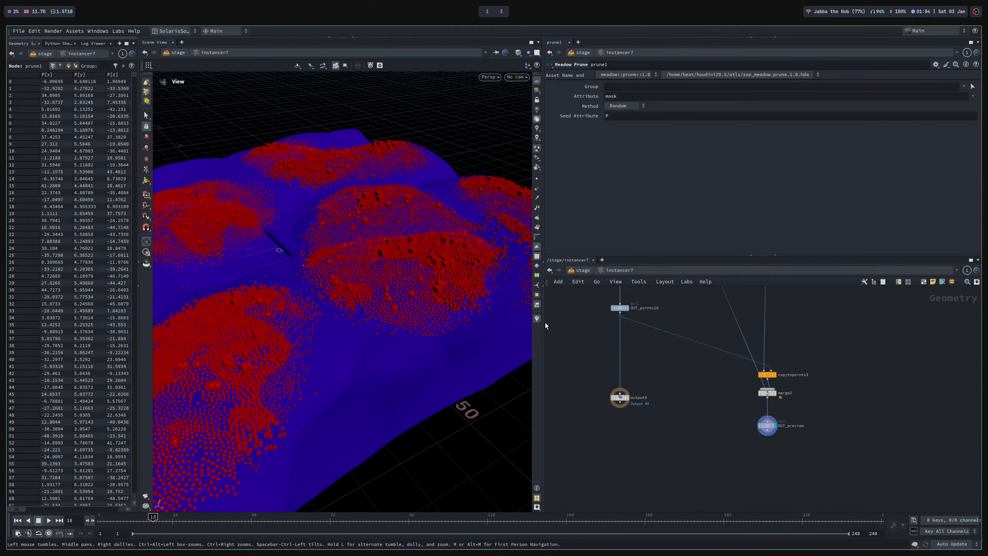
mouse_move(367, 284)
mouse_down()
mouse_move(364, 292)
mouse_move(382, 296)
mouse_up()
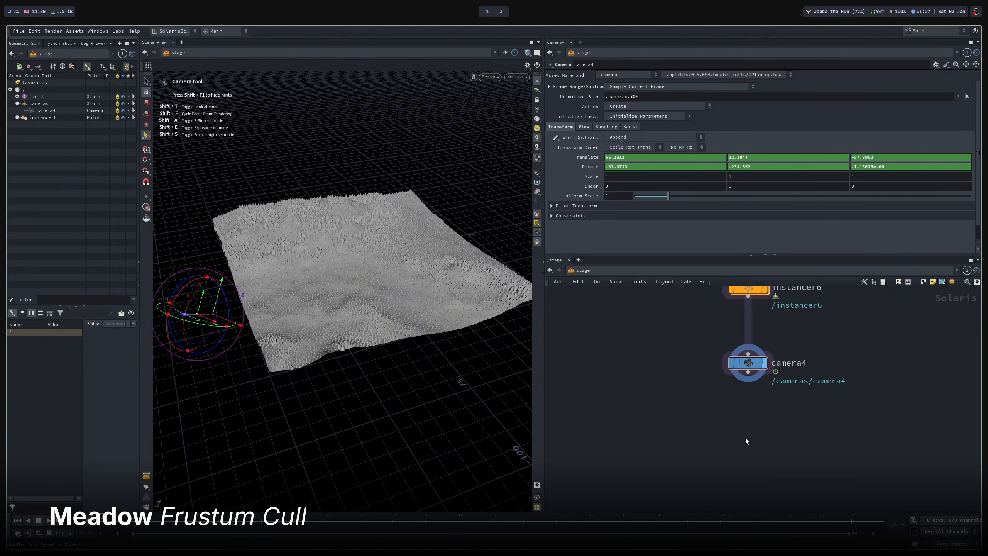
Add a Meadow Frustum Cull node below camera4 in the stage network.
key(Tab)
text(mead)
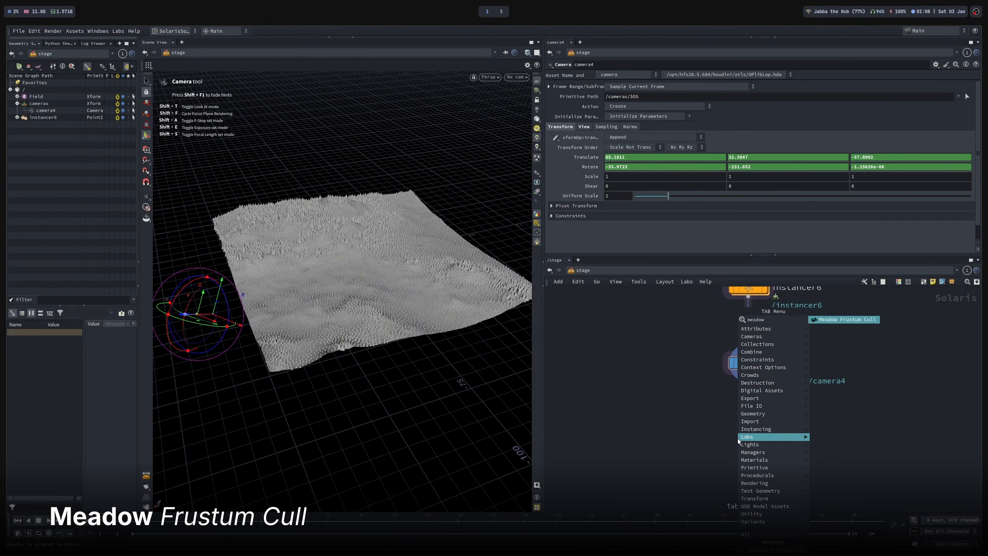
key(Return)
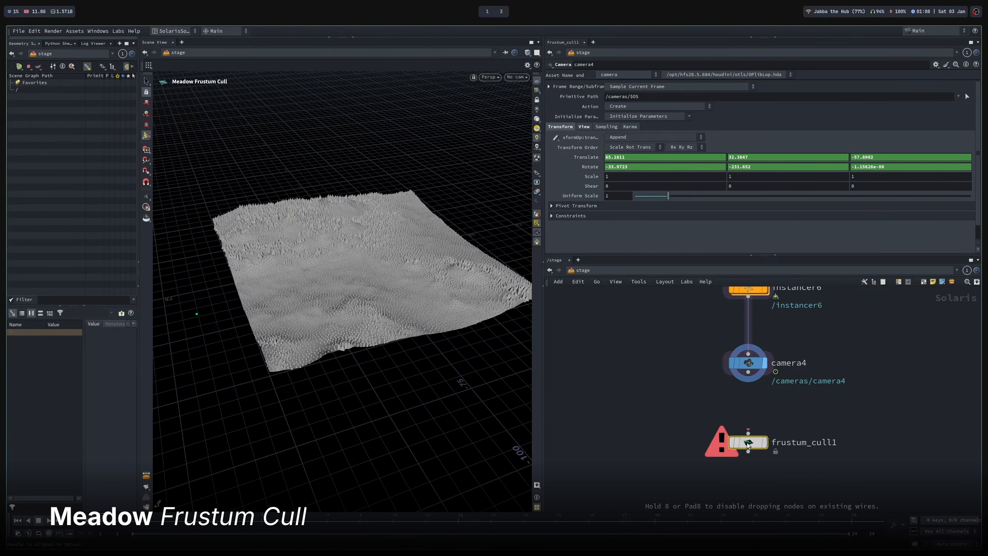
click(747, 442)
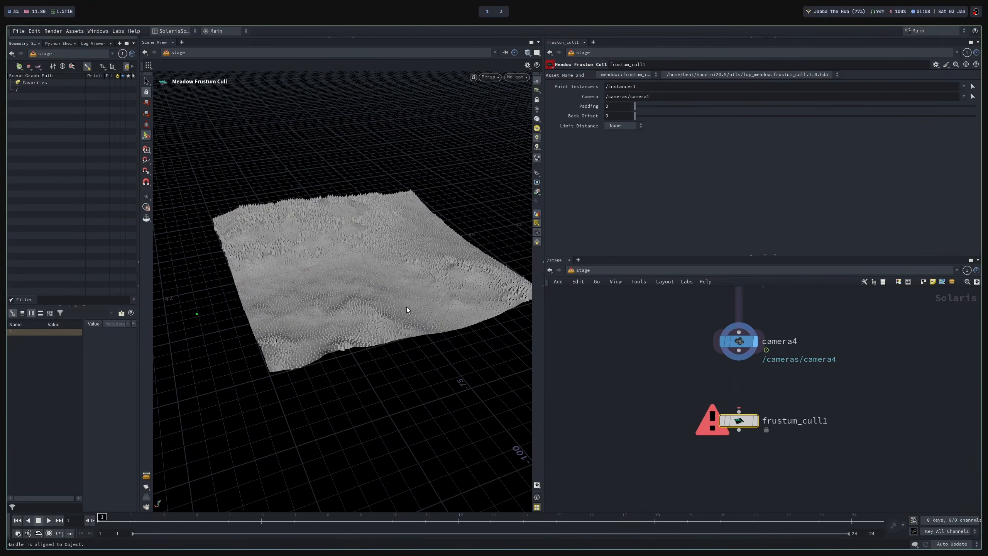
Select camera4 and scrub the timeline to examine its animated movement over the scattered terrain.
key(Escape)
drag(399, 243, 405, 265)
key(Return)
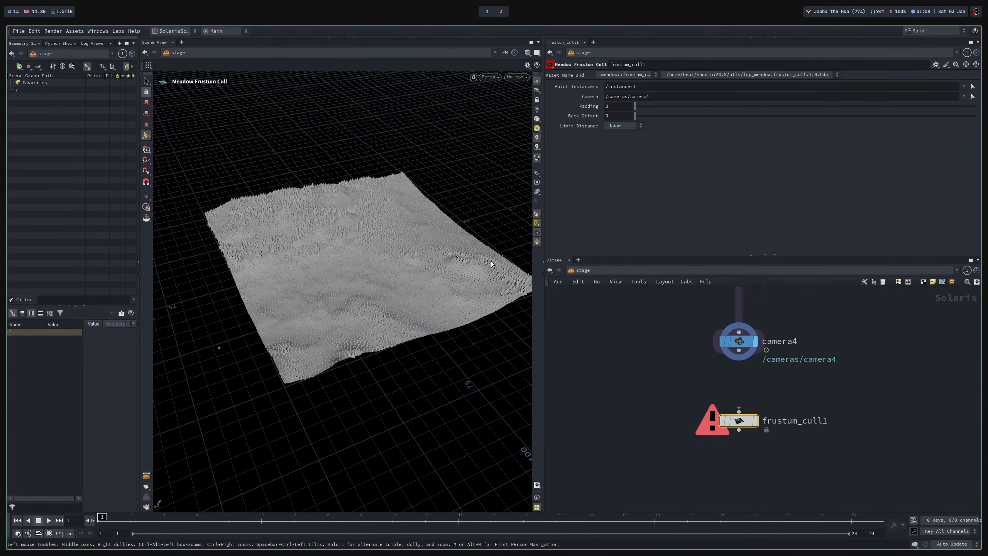
key(Escape)
drag(412, 273, 428, 263)
key(Return)
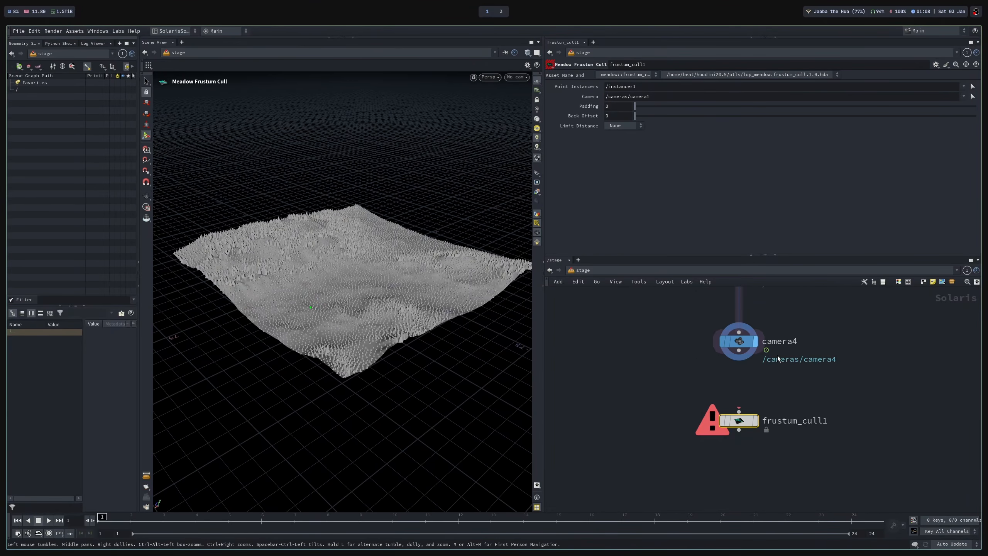
click(741, 341)
scroll(754, 385, down, 4)
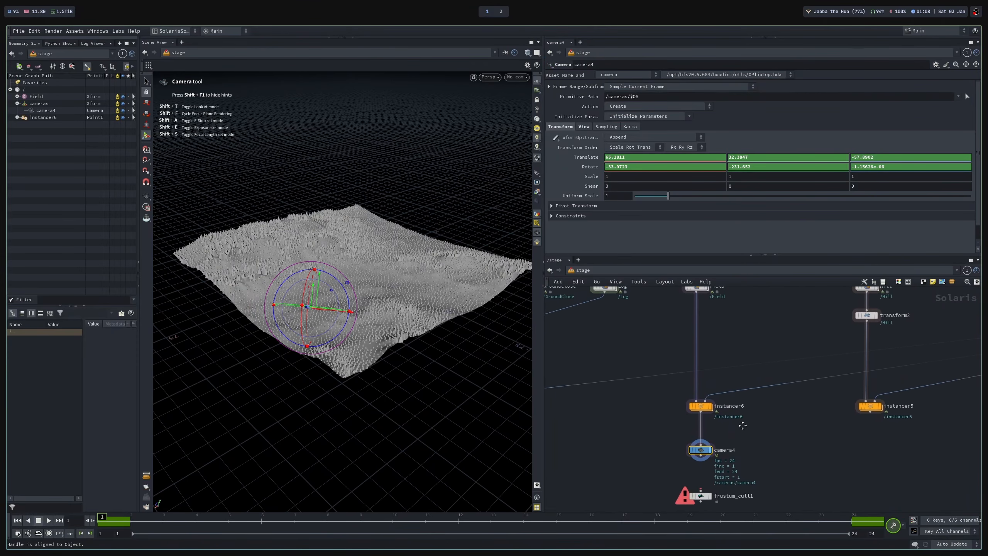
middle_drag(733, 397, 737, 351)
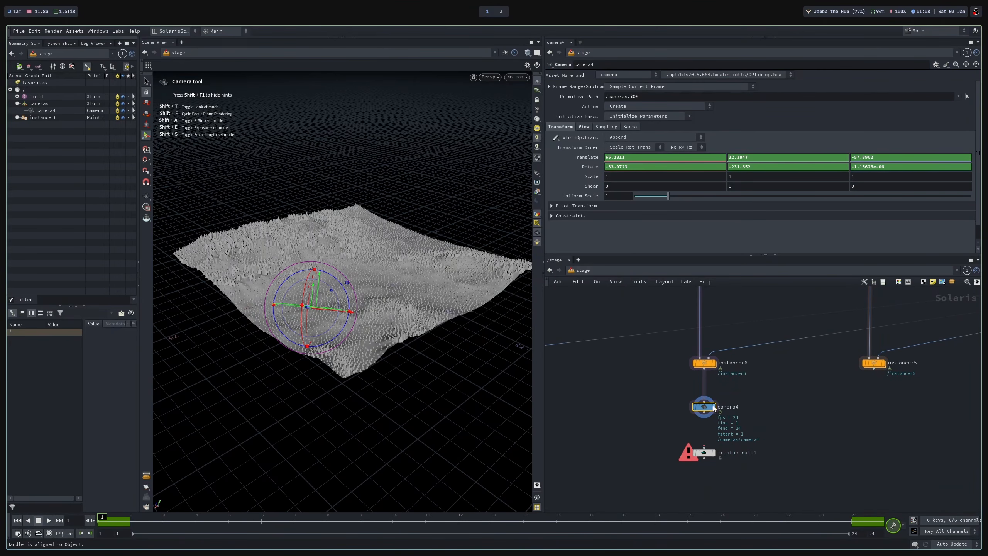
drag(100, 512, 133, 452)
Connect camera4's output to frustum_cull1 and select and display frustum_cull1.
scroll(704, 436, up, 3)
mouse_move(705, 392)
mouse_down()
mouse_move(724, 461)
mouse_move(708, 460)
mouse_up()
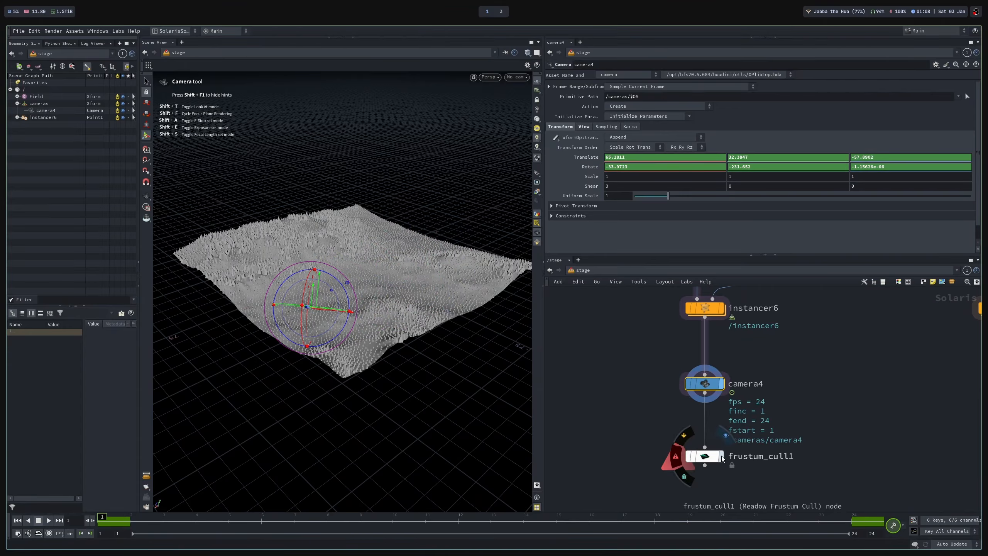
click(708, 459)
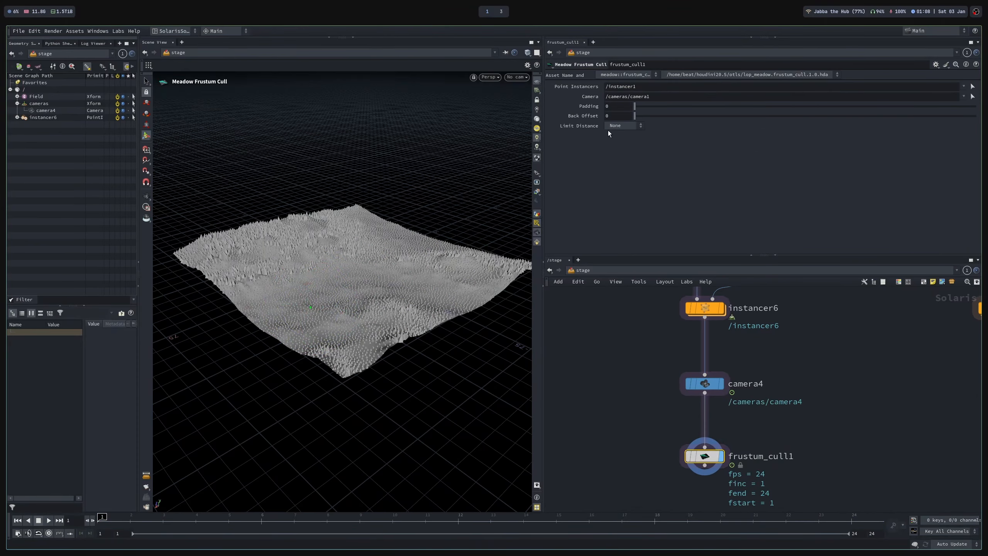
Set frustum_cull1's Point Instancers to /instancer6 and its Camera to /cameras/camera4.
click(646, 87)
key(BackSpace)
key(Return)
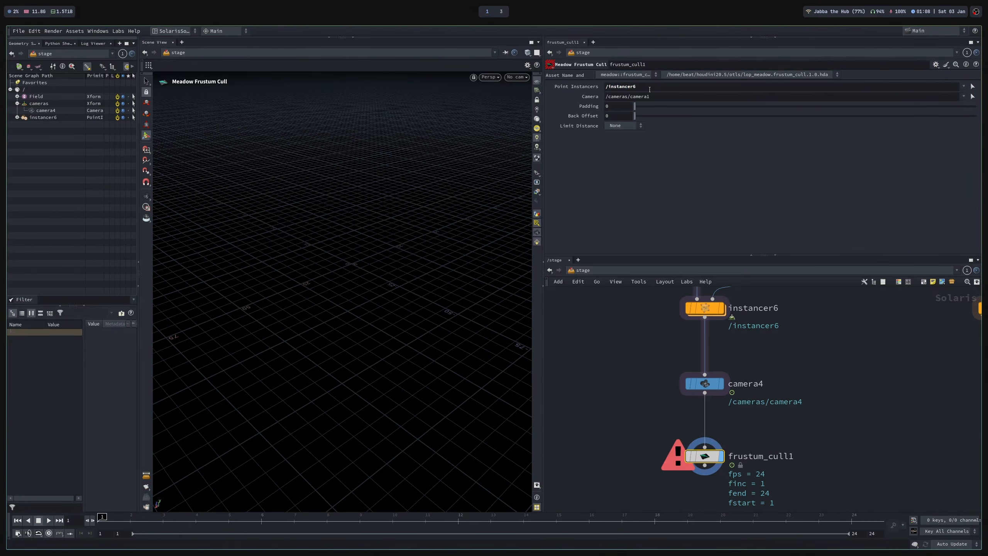
click(656, 99)
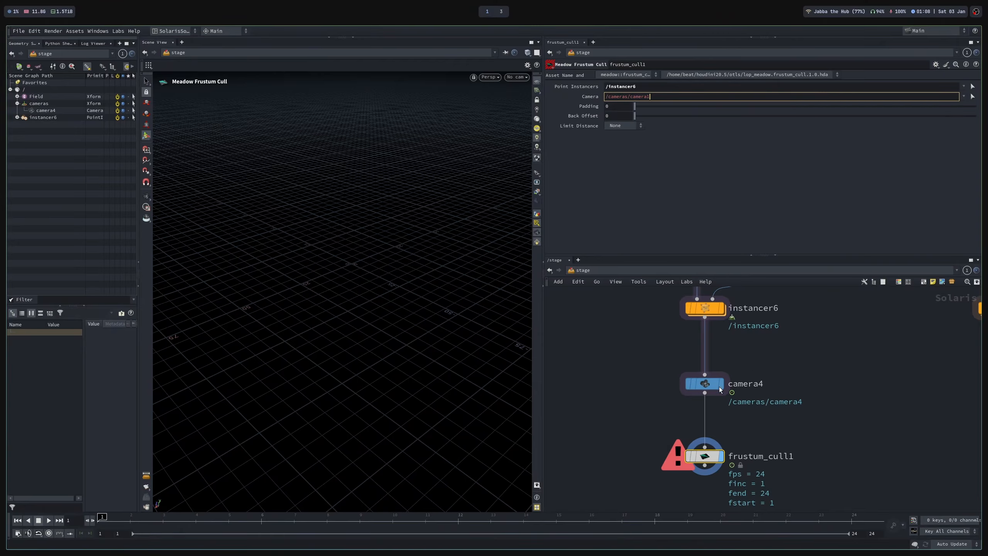
key(BackSpace)
text(4)
key(Return)
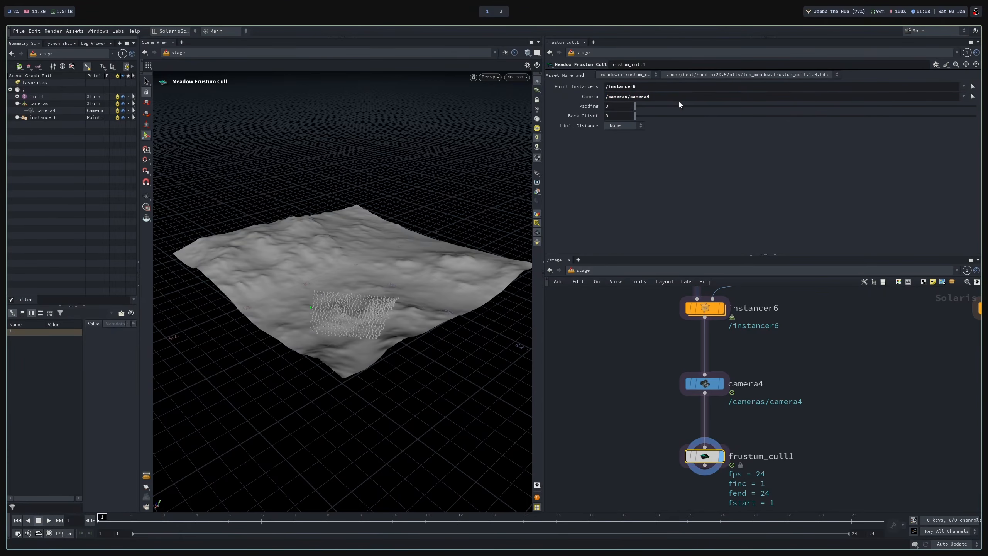
Set frustum_cull1's Padding to 0.339 and look through /cameras/camera4 in the viewport.
key(Escape)
right_drag(354, 299, 375, 297)
mouse_move(104, 520)
mouse_down()
mouse_move(522, 516)
mouse_move(276, 483)
mouse_move(150, 490)
mouse_move(230, 515)
mouse_move(103, 515)
mouse_up()
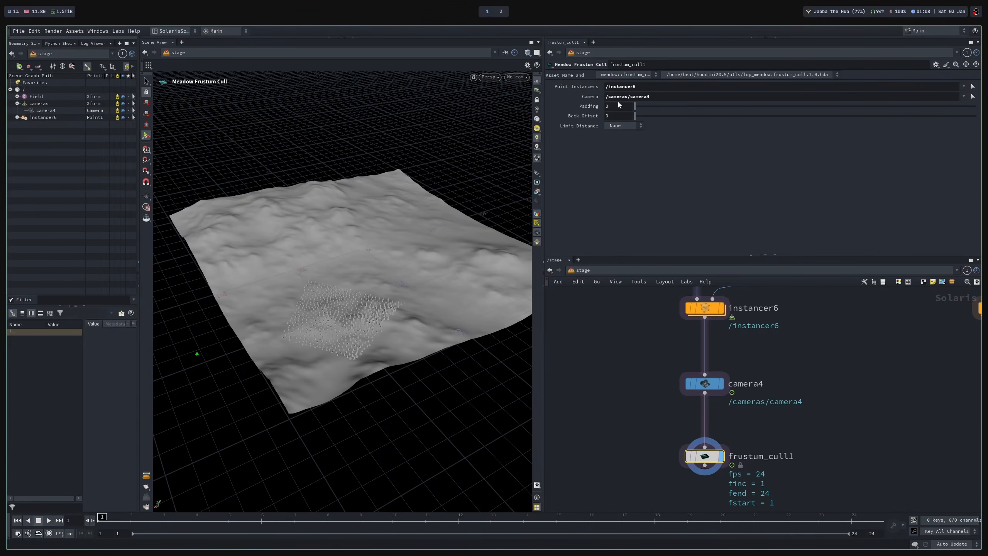
drag(640, 110, 751, 114)
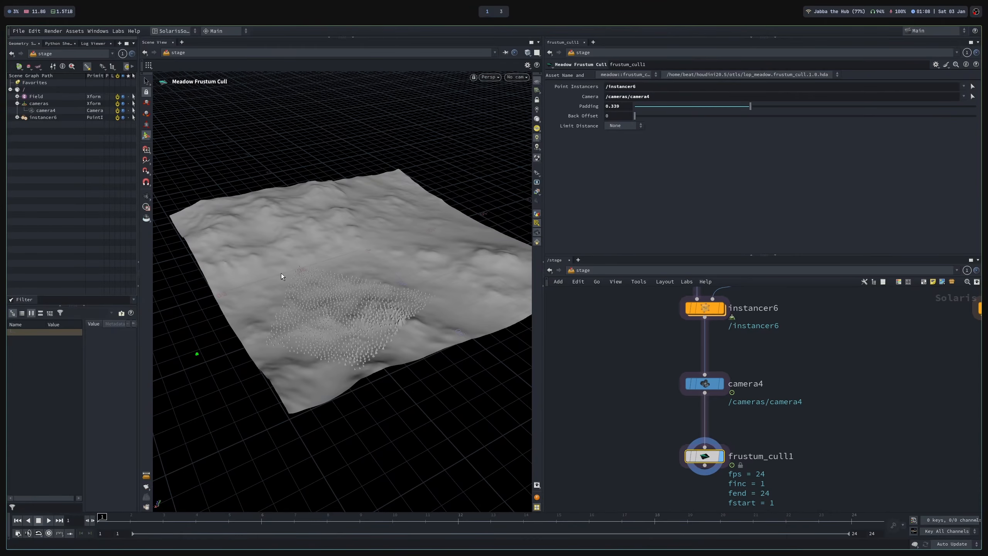
click(521, 77)
click(523, 87)
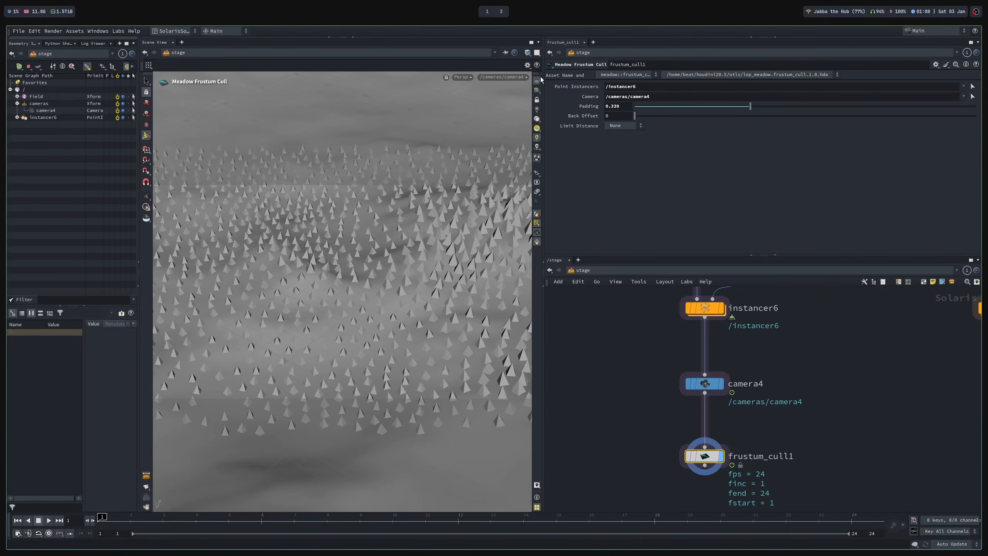
Set frustum_cull1's Back Offset to 10 and check the culled instances in perspective at frame 11.
drag(635, 116, 976, 118)
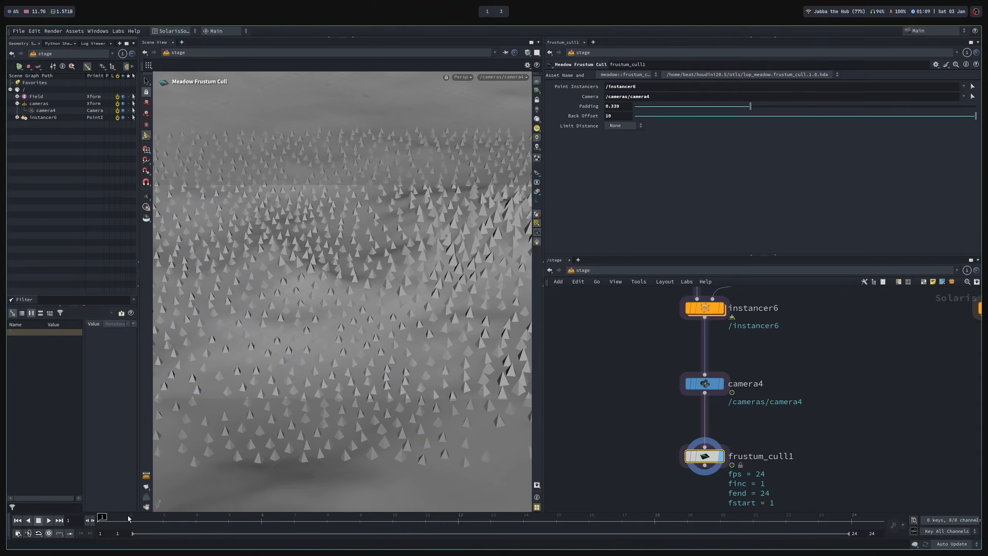
drag(461, 209, 396, 241)
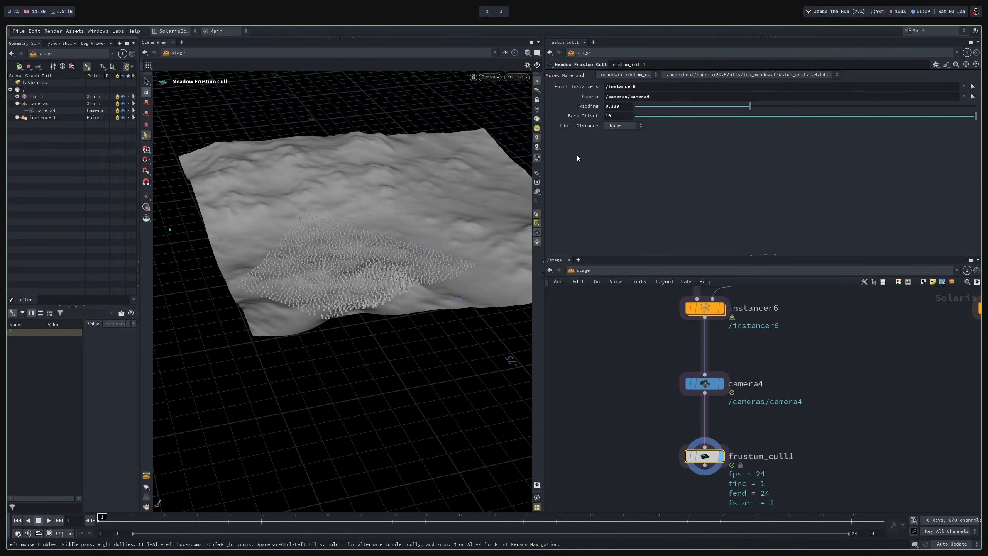
drag(157, 521, 426, 519)
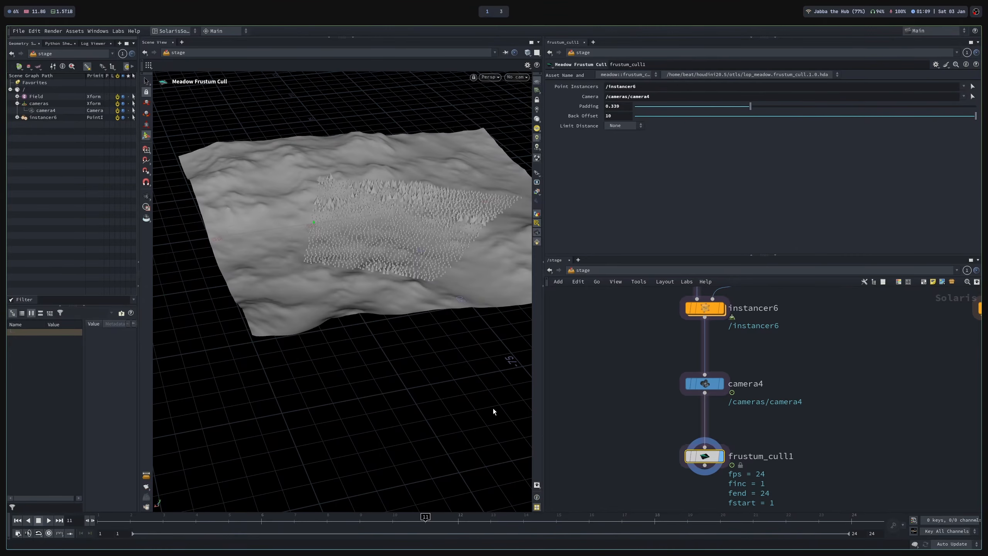
drag(445, 191, 286, 216)
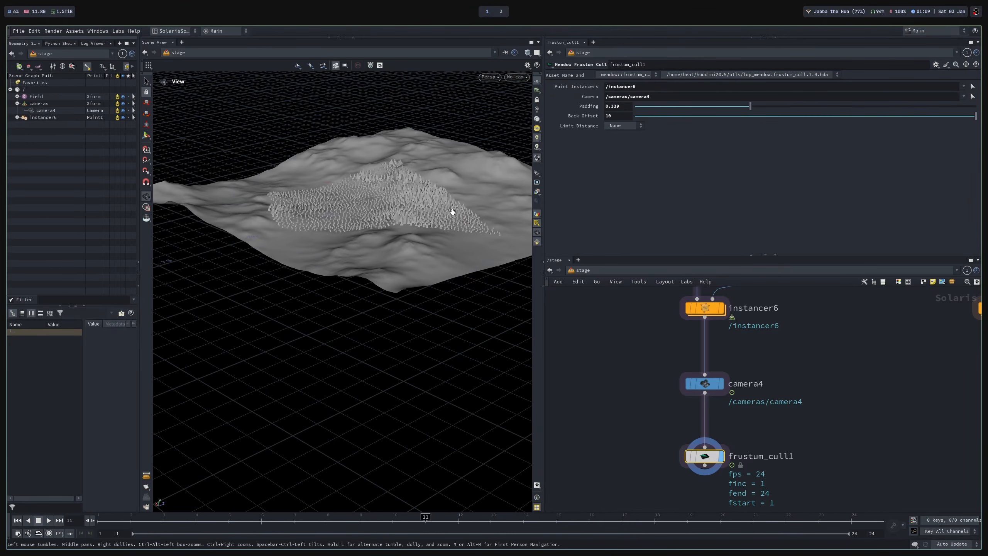
mouse_move(406, 200)
mouse_down()
mouse_move(397, 168)
mouse_move(406, 214)
mouse_up()
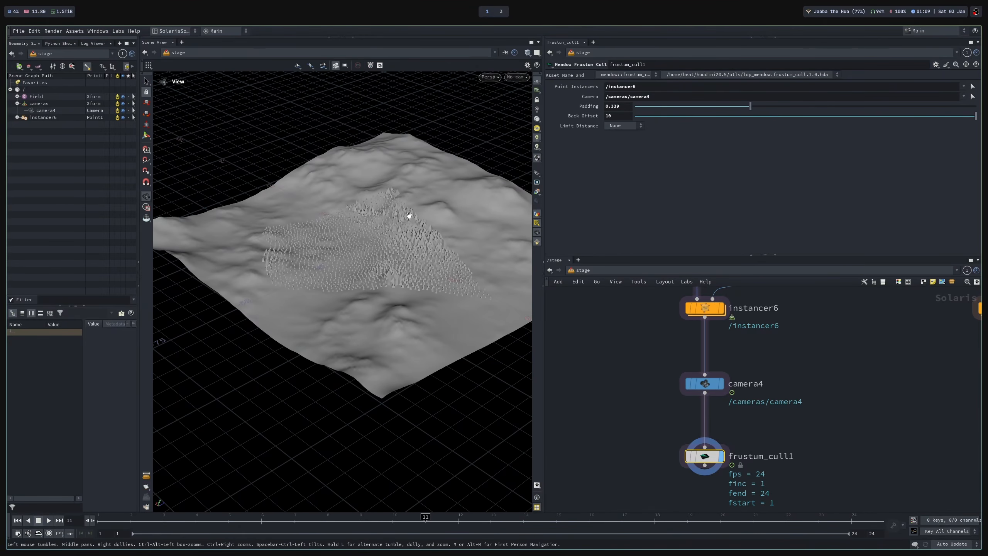
Switch frustum_cull1's Limit Distance to Distance and set Max Distance to 76.
click(620, 126)
click(622, 142)
drag(679, 137, 637, 137)
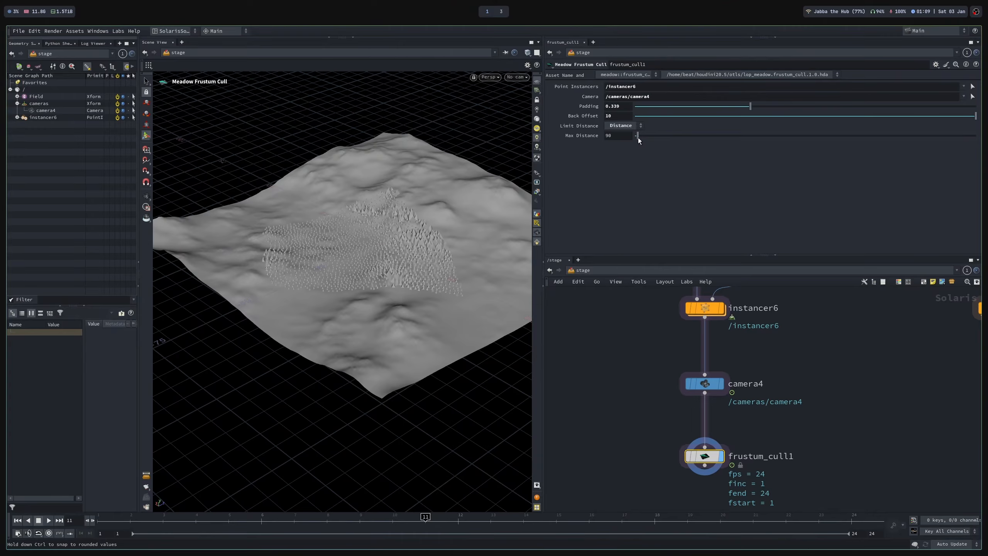
middle_drag(623, 135, 566, 124)
key(Escape)
drag(195, 150, 343, 243)
alt+middle_drag(482, 246, 434, 227)
Switch frustum_cull1's Limit Distance to Falloff with a Min Distance of 50 and save the scene.
click(631, 126)
click(618, 148)
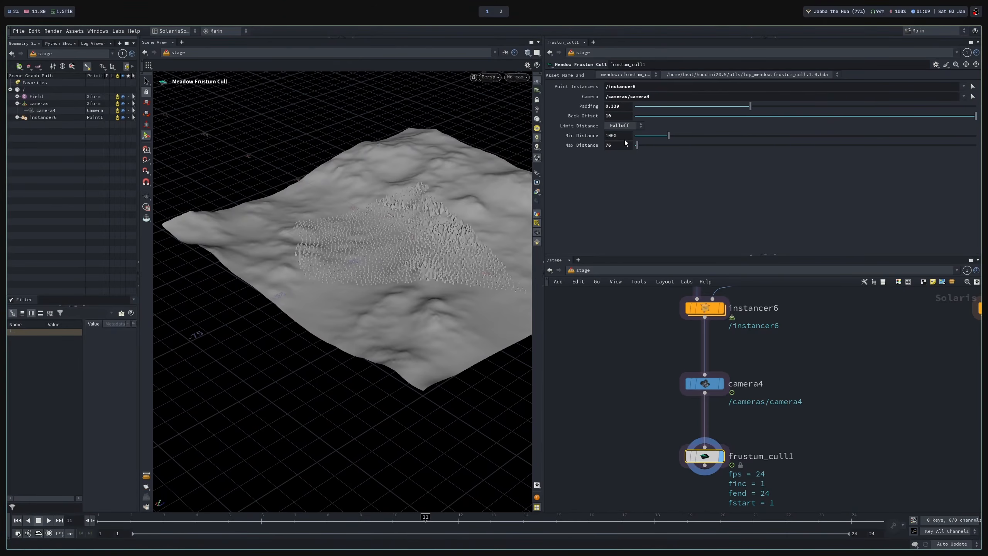
click(623, 136)
text(50)
key(Return)
key(ctrl+s)
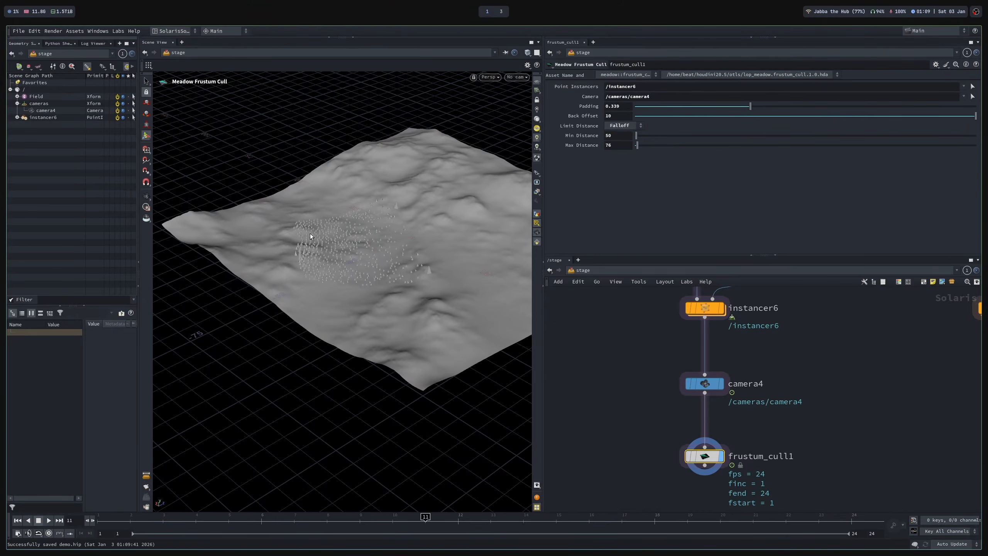
Scrub the timeline from frame 11 back to frame 6 to examine the falloff culling.
key(Escape)
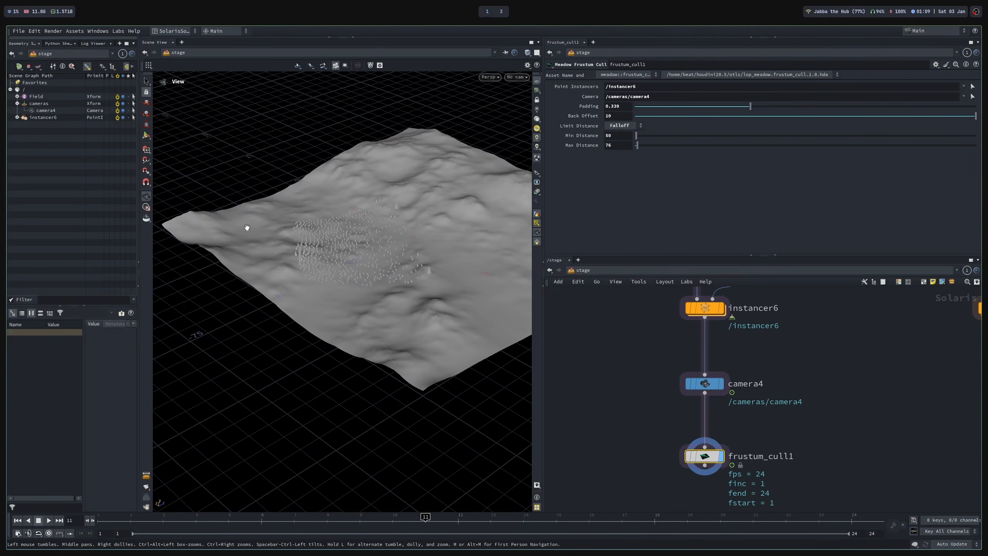
drag(399, 207, 354, 447)
mouse_move(427, 518)
mouse_down()
mouse_move(865, 517)
mouse_move(163, 518)
mouse_move(392, 518)
mouse_up()
mouse_move(450, 496)
mouse_down()
mouse_move(754, 487)
mouse_move(263, 467)
mouse_up()
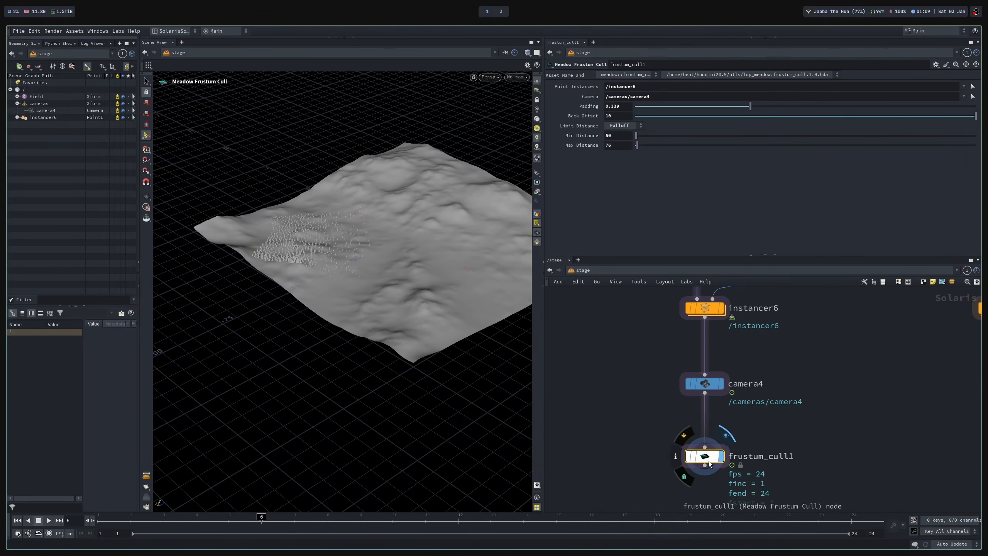
Inside instancer6, add a Meadow Frustum Cull node beside scatter1 and open its Camera parameter for editing.
middle_drag(762, 346, 756, 360)
double_click(699, 322)
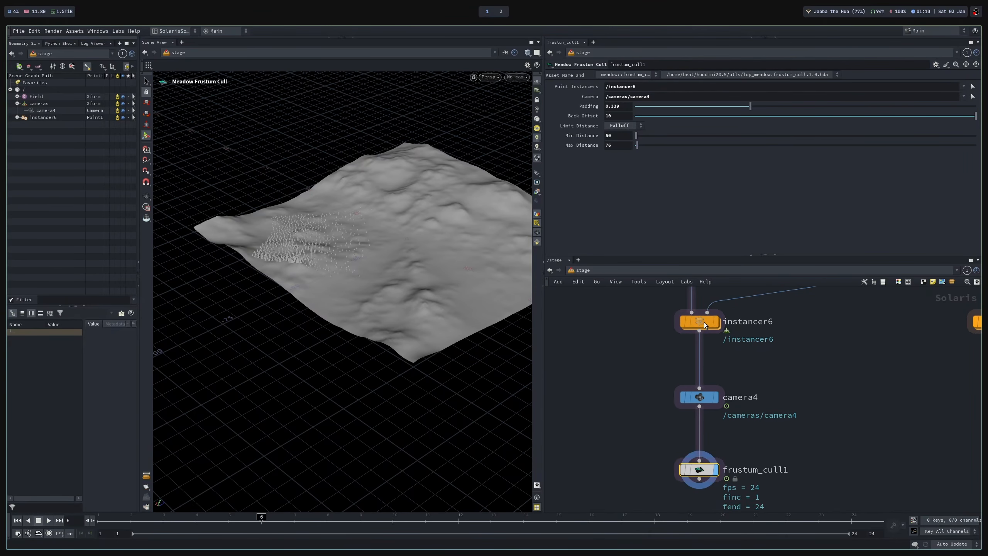
key(Tab)
text(mask)
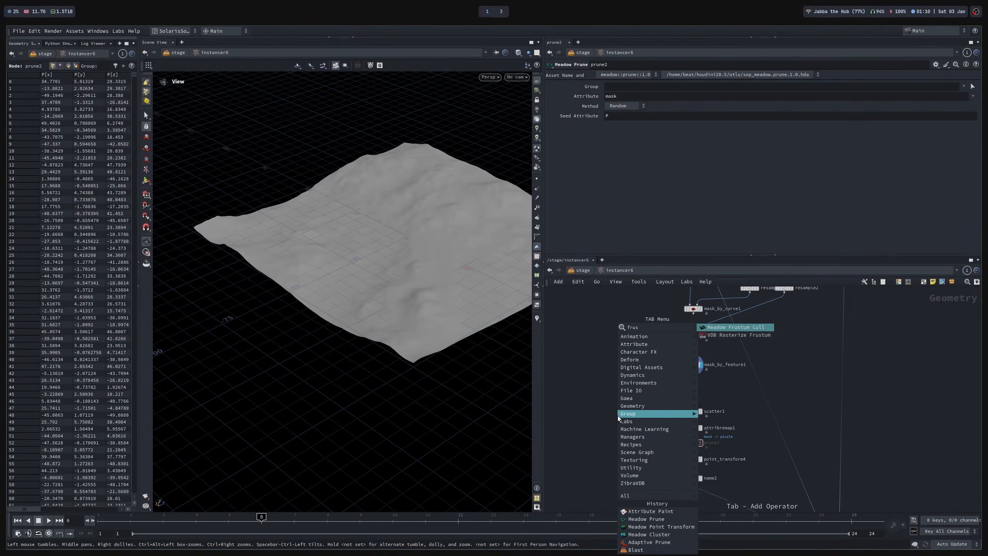
key(Return)
click(618, 416)
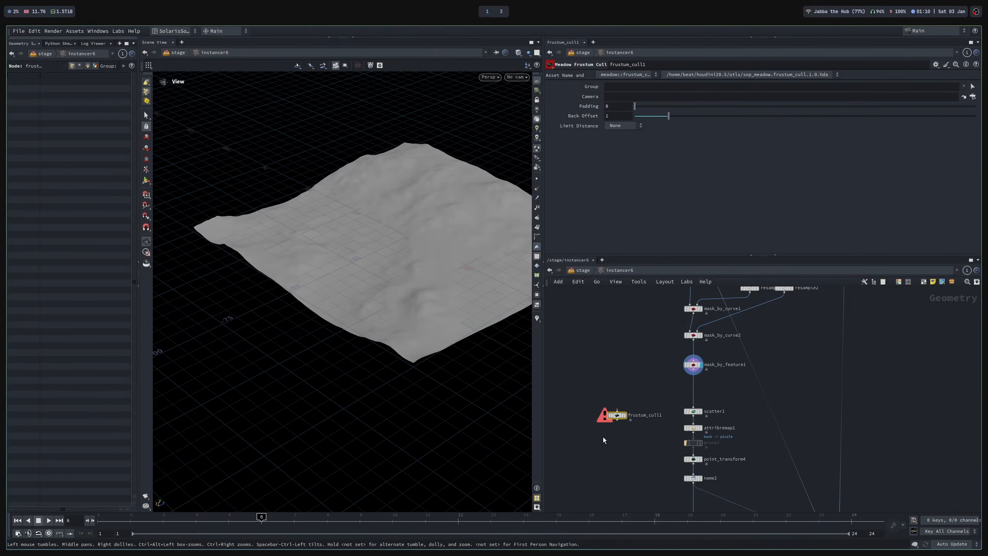
scroll(612, 413, up, 3)
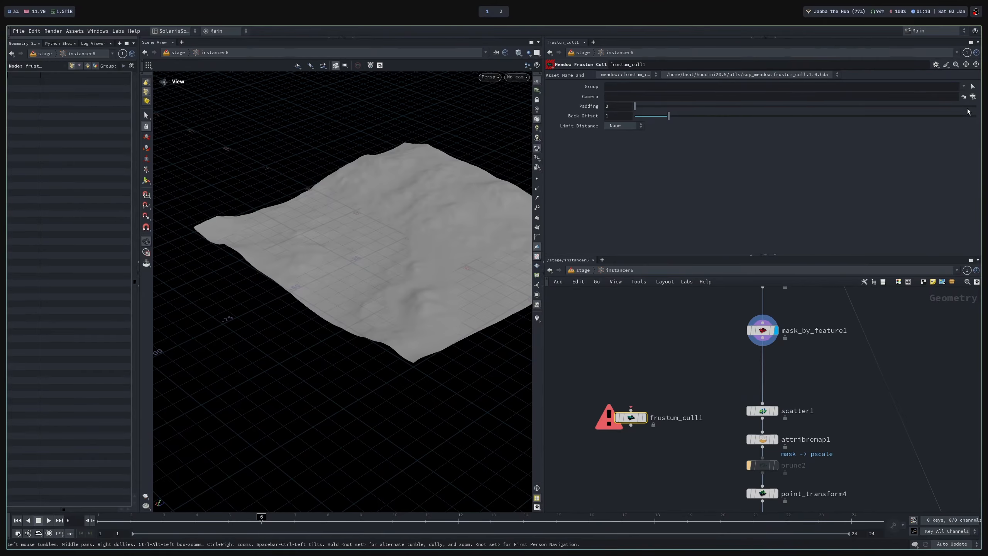
click(933, 97)
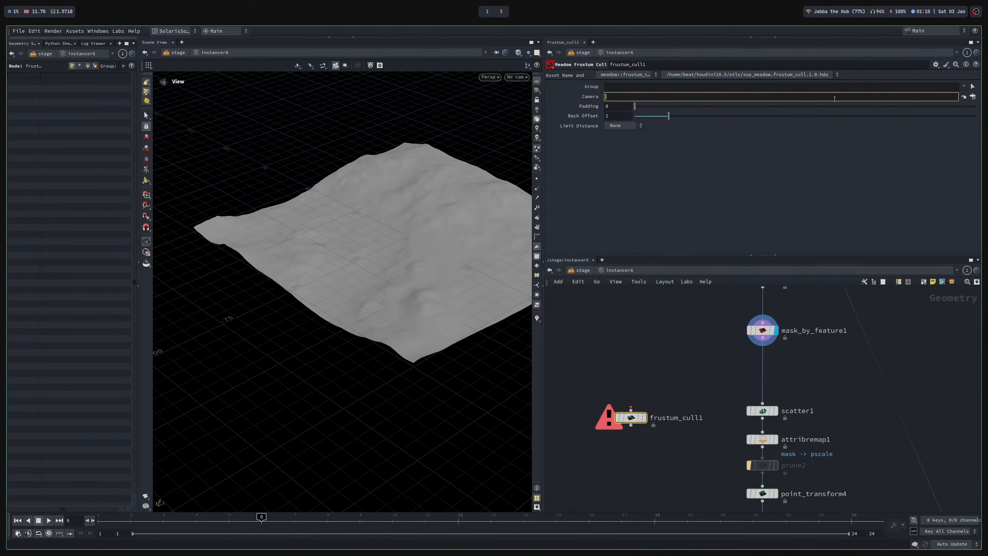
click(670, 384)
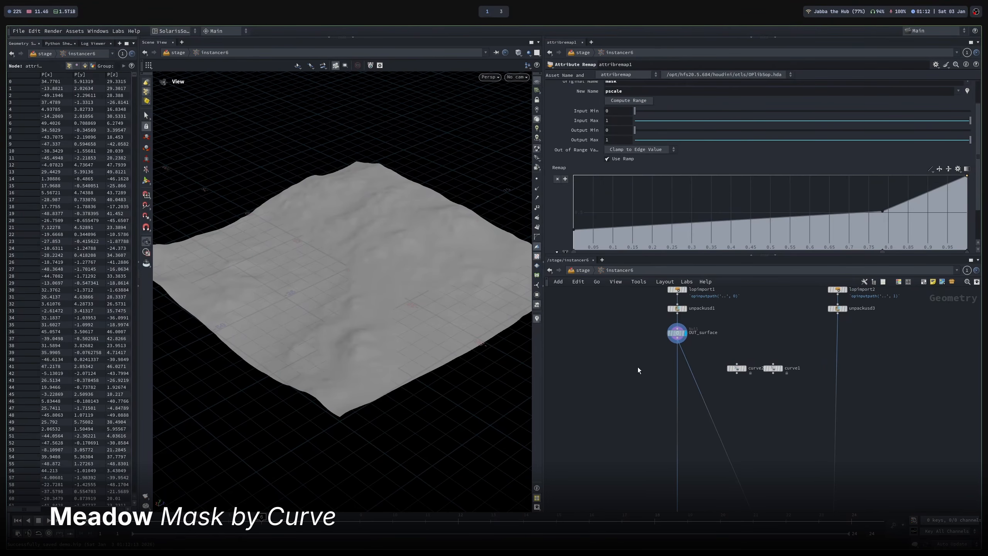
Insert a Meadow Mask by Curve node on the connection below OUT_surface.
scroll(637, 367, up, 1)
key(Tab)
text(distance)
key(Return)
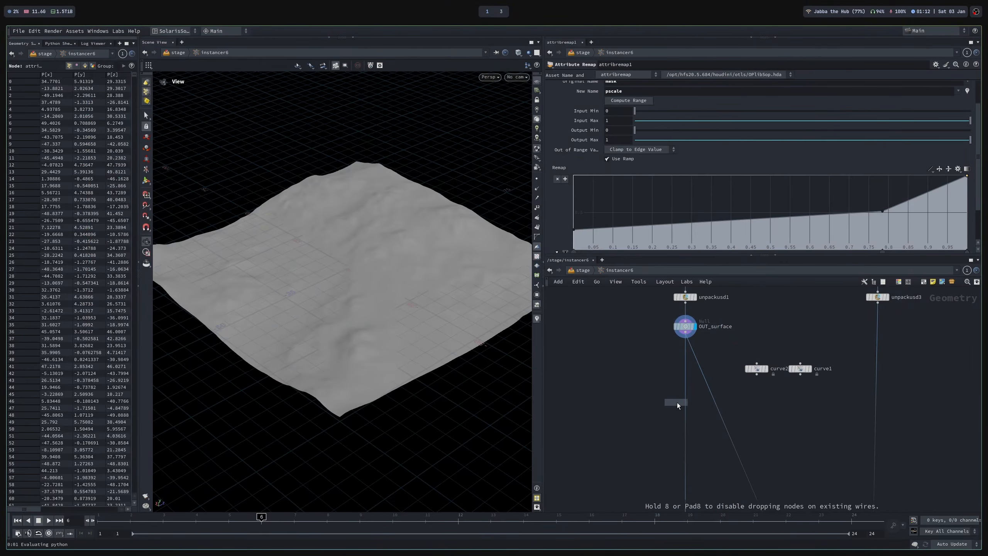
click(686, 398)
scroll(687, 391, up, 2)
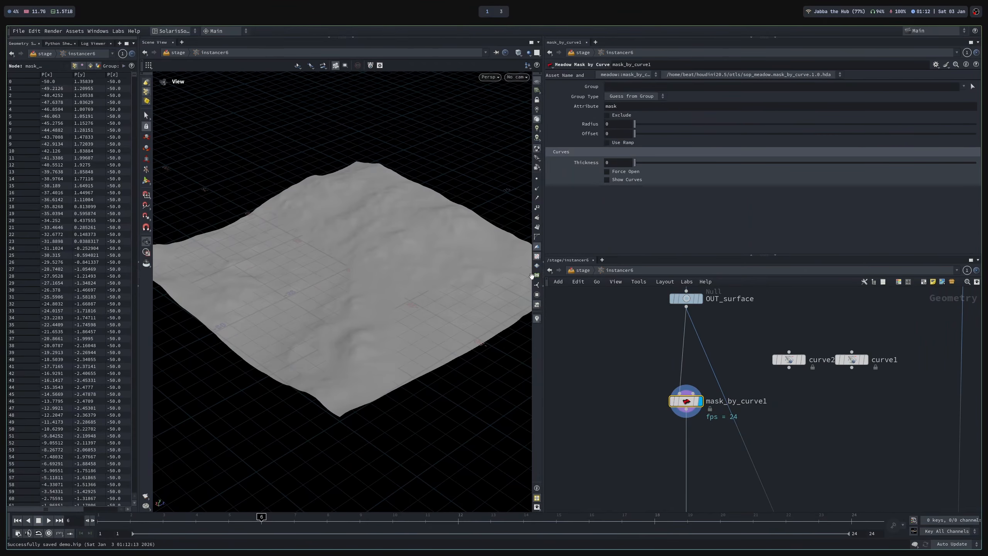
Display the curve2 node for editing and overlay mask_by_curve1 as a template for reference.
drag(305, 246, 362, 269)
drag(414, 243, 459, 290)
click(802, 359)
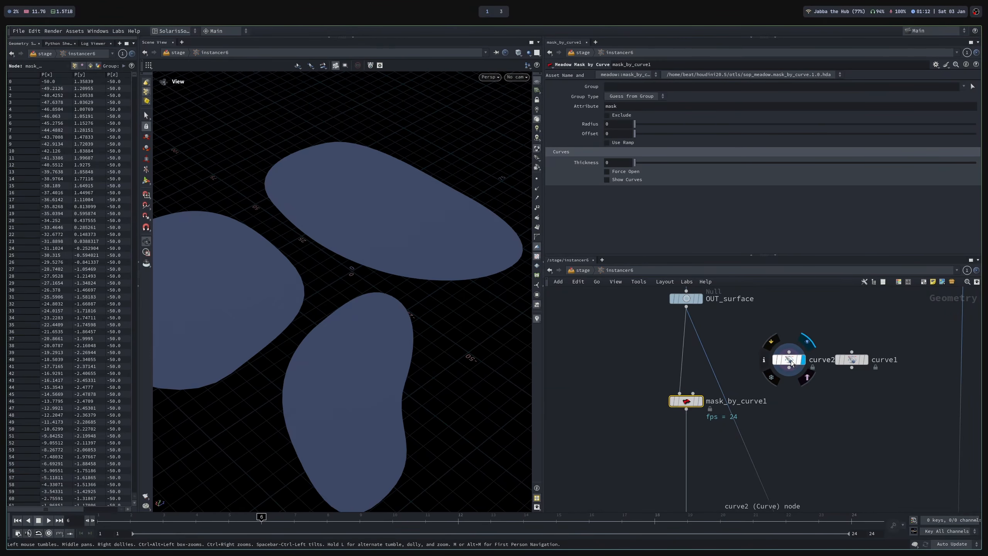
click(790, 360)
drag(447, 230, 386, 242)
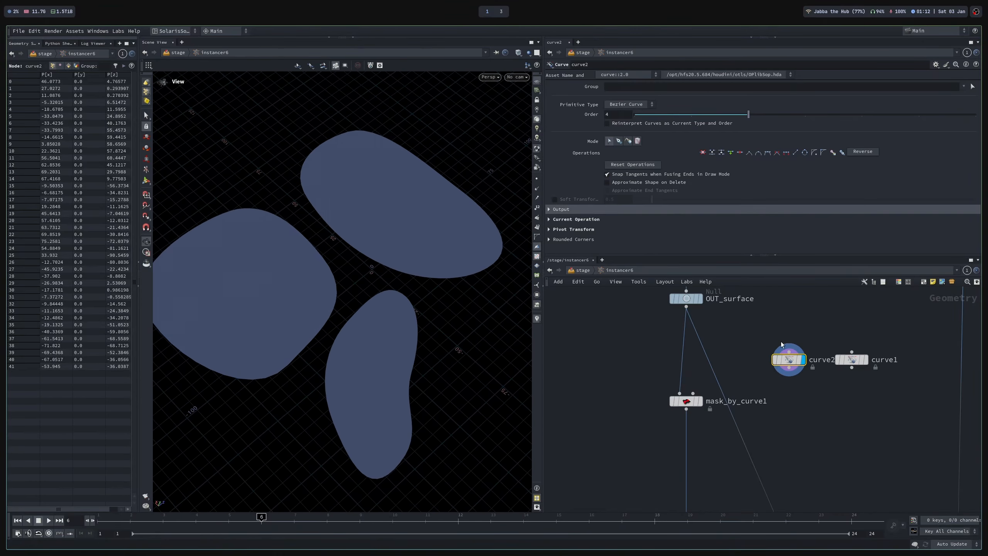
click(698, 401)
drag(360, 238, 388, 198)
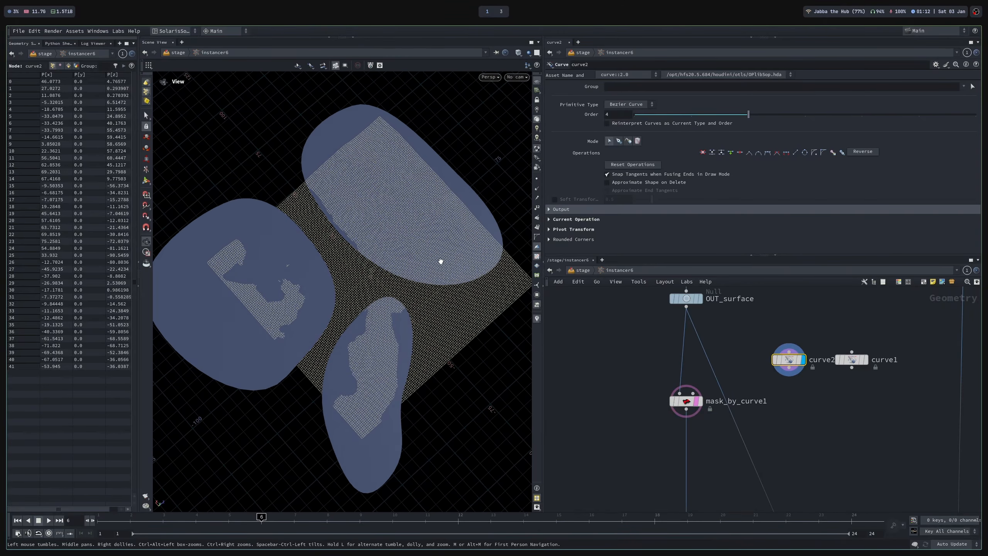
Reshape the largest closed curve in curve2 by pulling its lower control point outward toward the terrain's nearby corner.
key(Return)
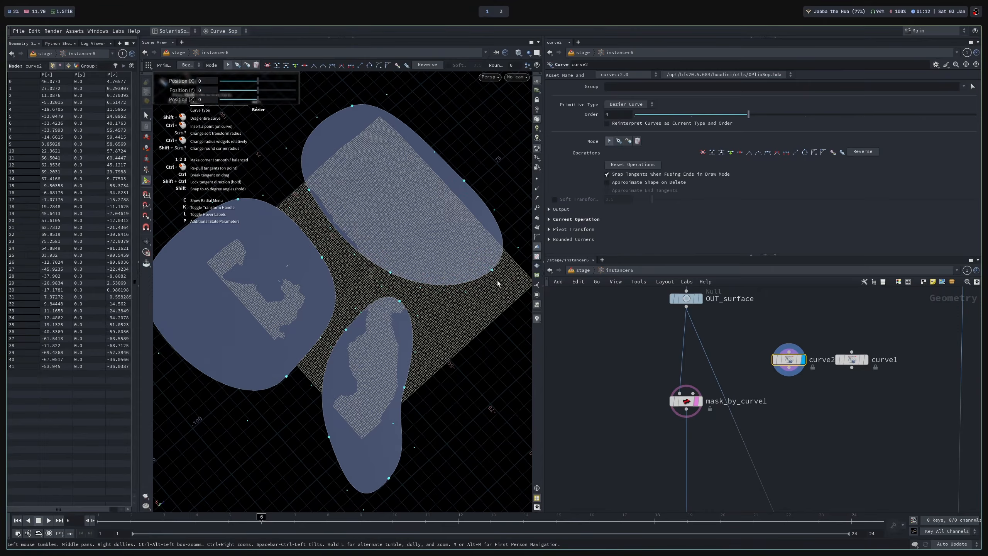
mouse_move(492, 270)
mouse_down()
mouse_move(461, 292)
mouse_move(473, 272)
mouse_move(517, 296)
mouse_move(491, 276)
mouse_up()
key(ctrl+s)
key(ctrl+z)
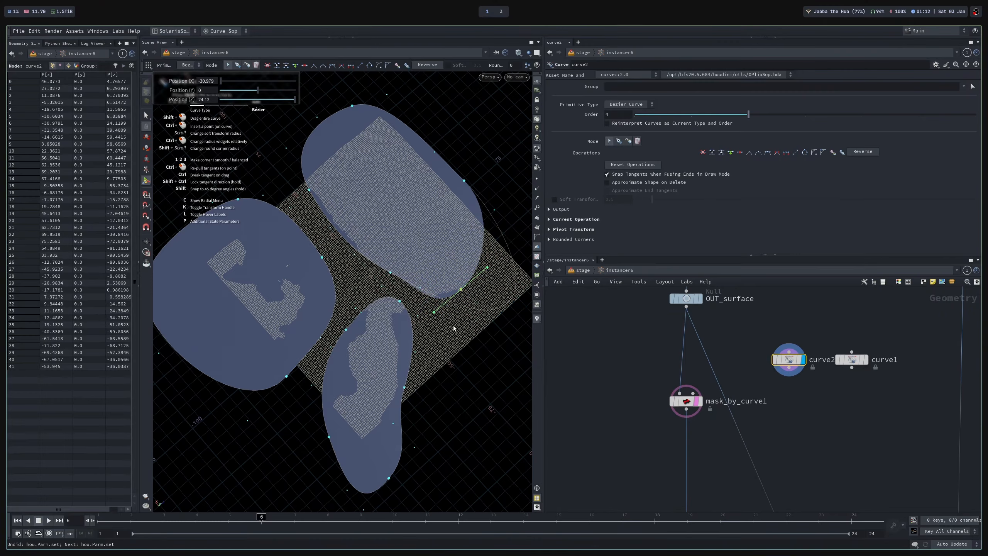
key(Escape)
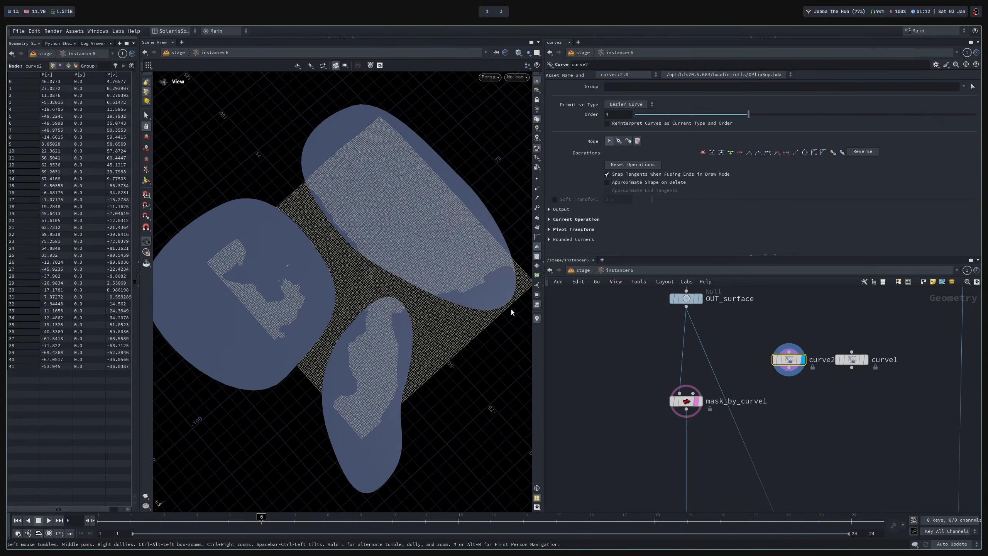
Remove the template overlay, display mask_by_curve1, and connect curve2 to its second input.
click(699, 401)
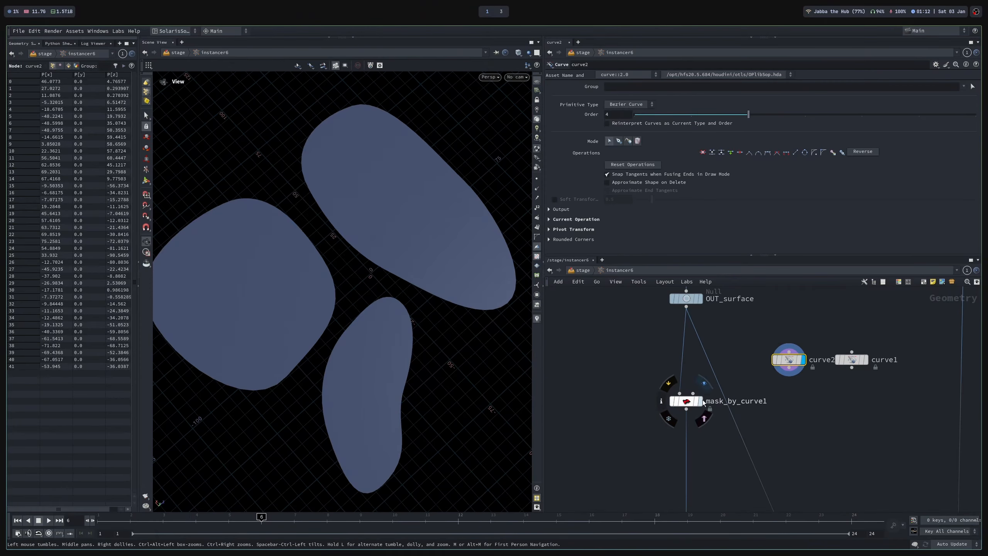
click(700, 402)
drag(789, 367, 694, 392)
drag(358, 284, 452, 327)
mouse_move(407, 280)
mouse_down()
mouse_move(397, 276)
mouse_move(404, 285)
mouse_up()
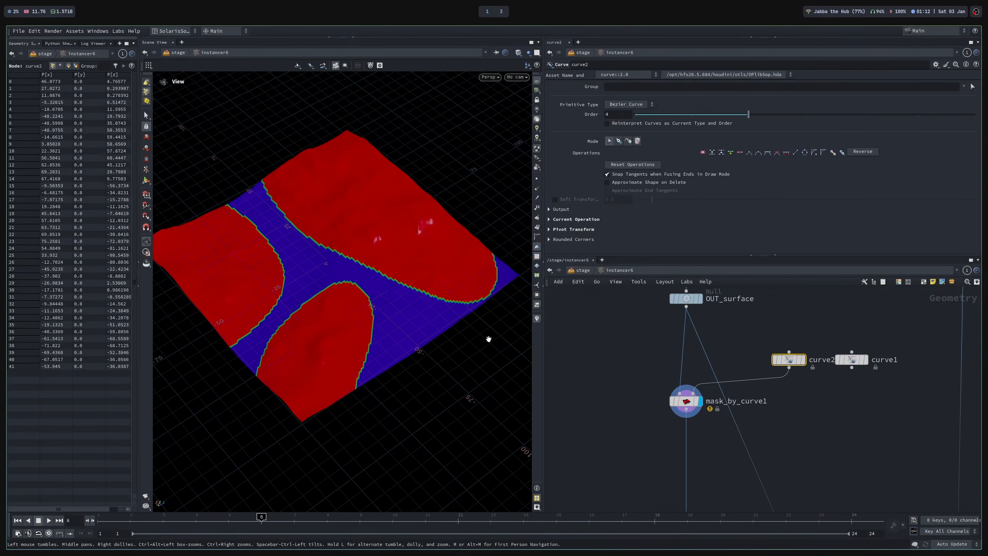
Turn the viewport visualization off and on to compare the mask with the plain terrain, and select mask_by_curve1.
click(537, 319)
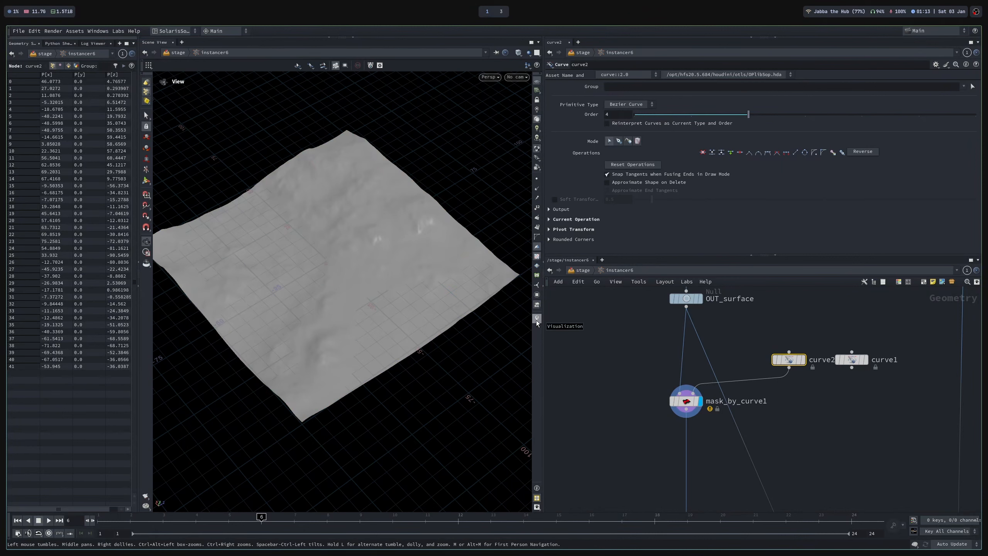
click(537, 319)
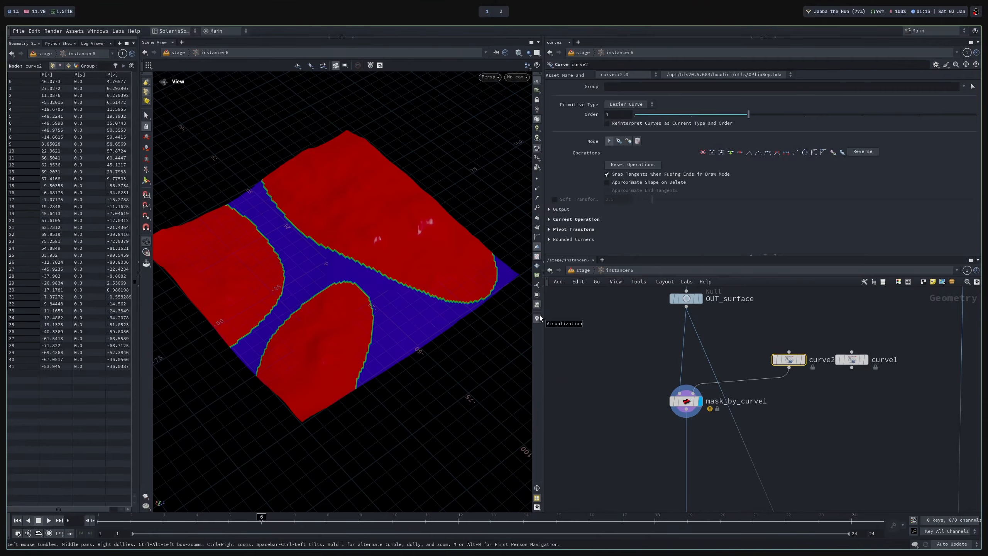
drag(644, 378, 706, 430)
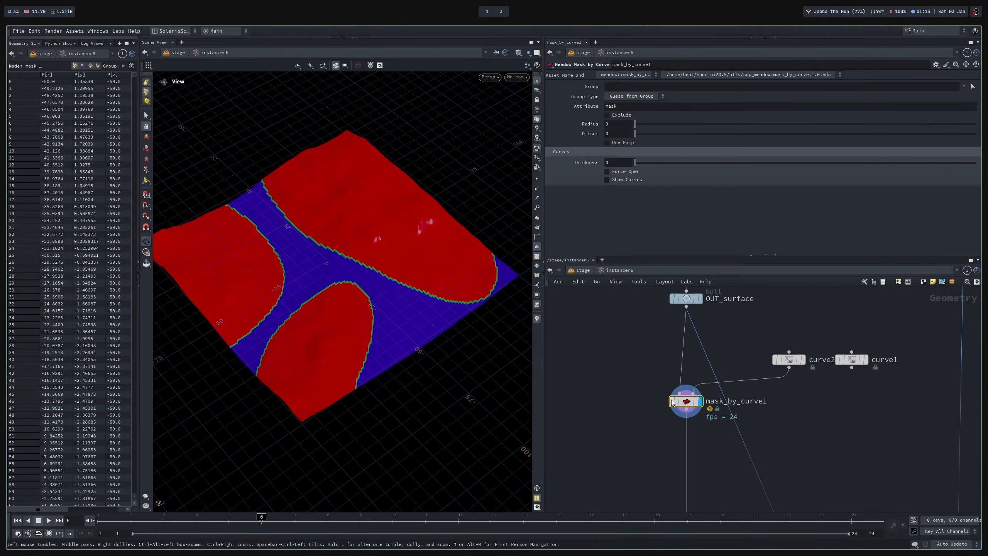
mouse_move(689, 403)
Insert a Resample node between curve2 and mask_by_curve1 and set its Length to 1.
scroll(843, 416, down, 1)
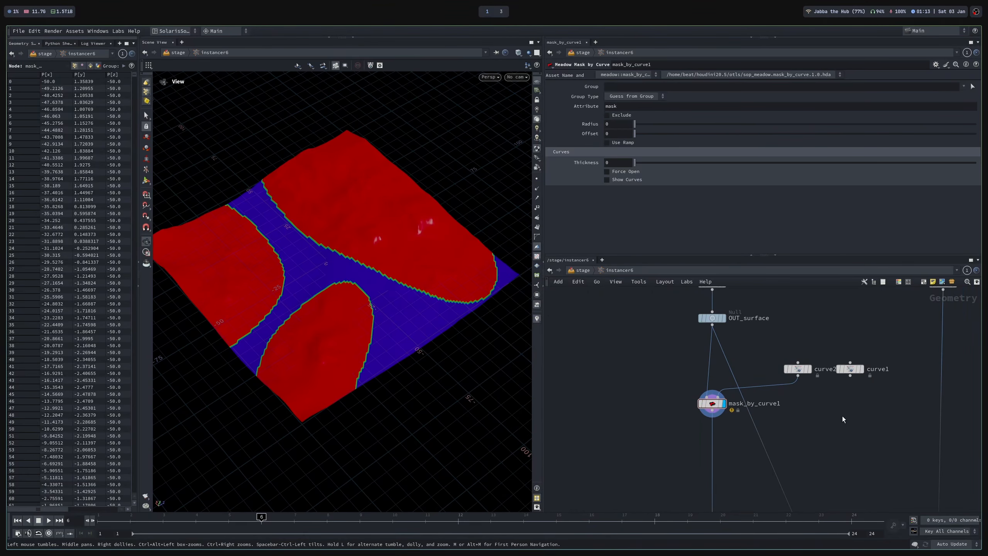
key(Tab)
text(re)
key(Return)
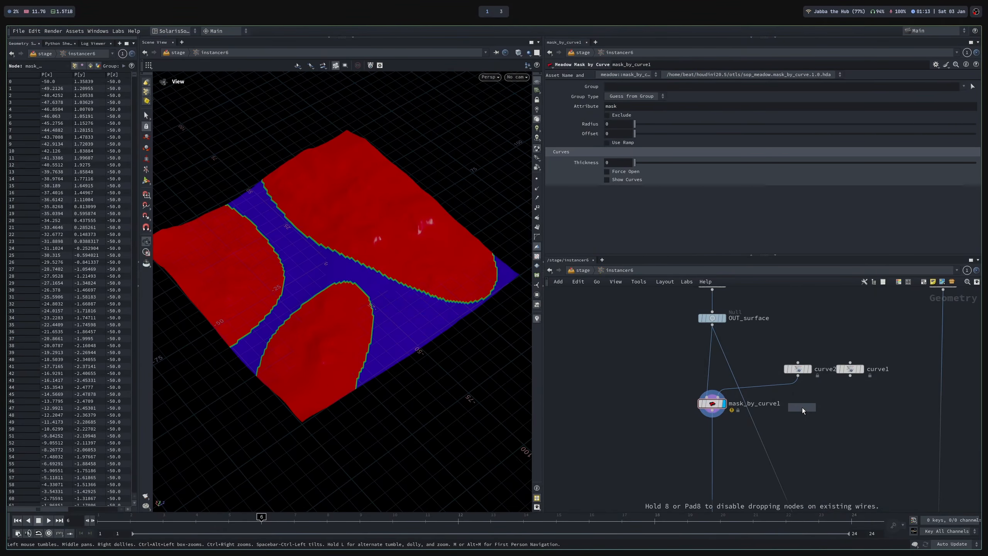
click(775, 389)
drag(774, 390, 799, 397)
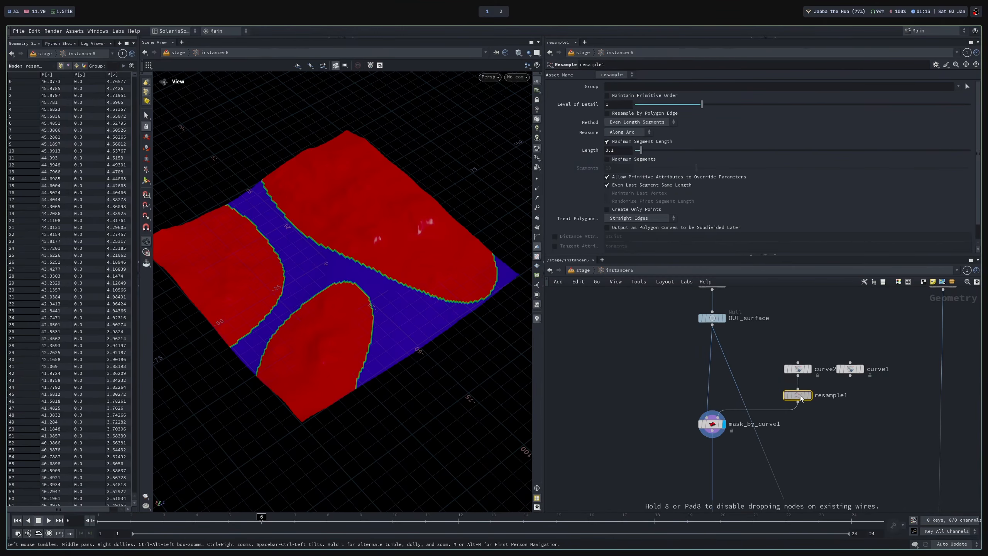
double_click(618, 151)
text(1)
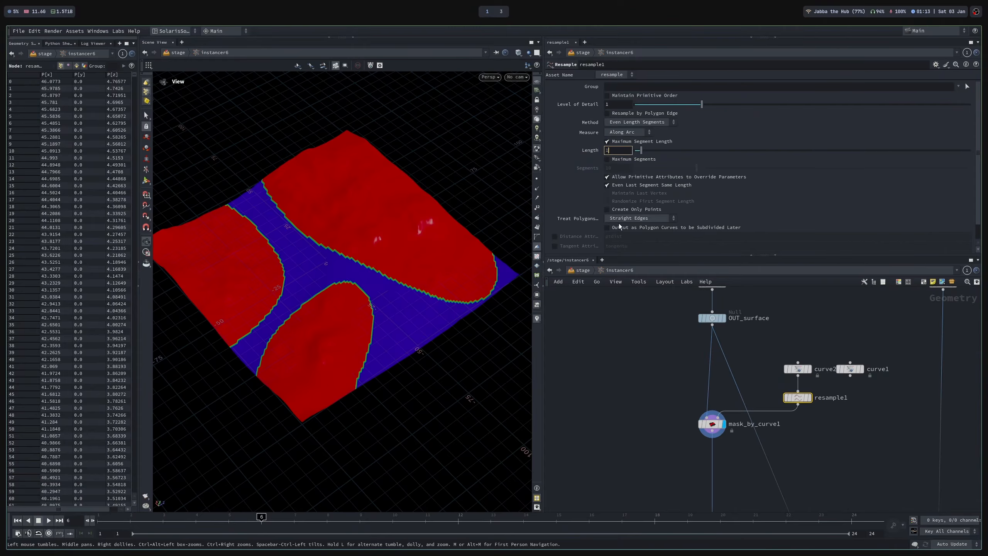
key(Return)
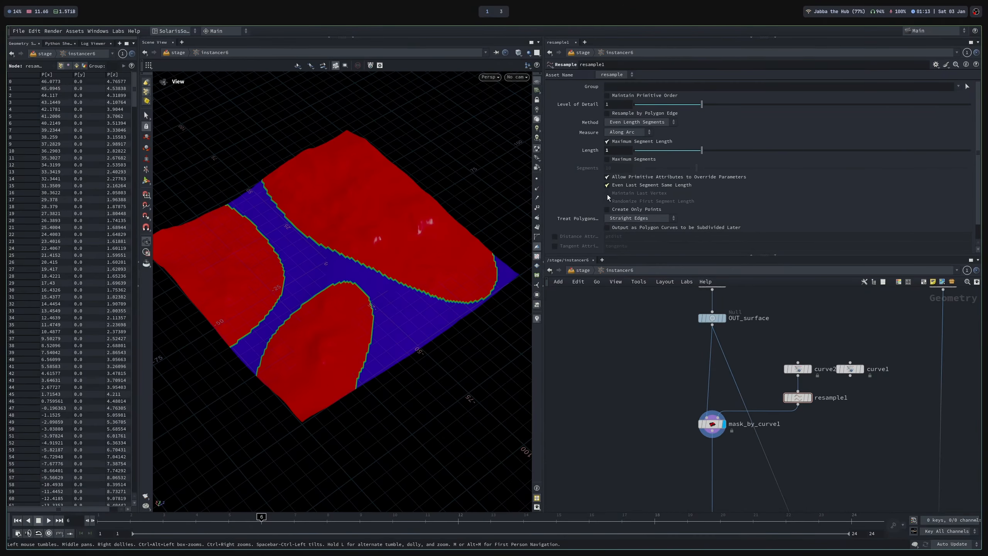
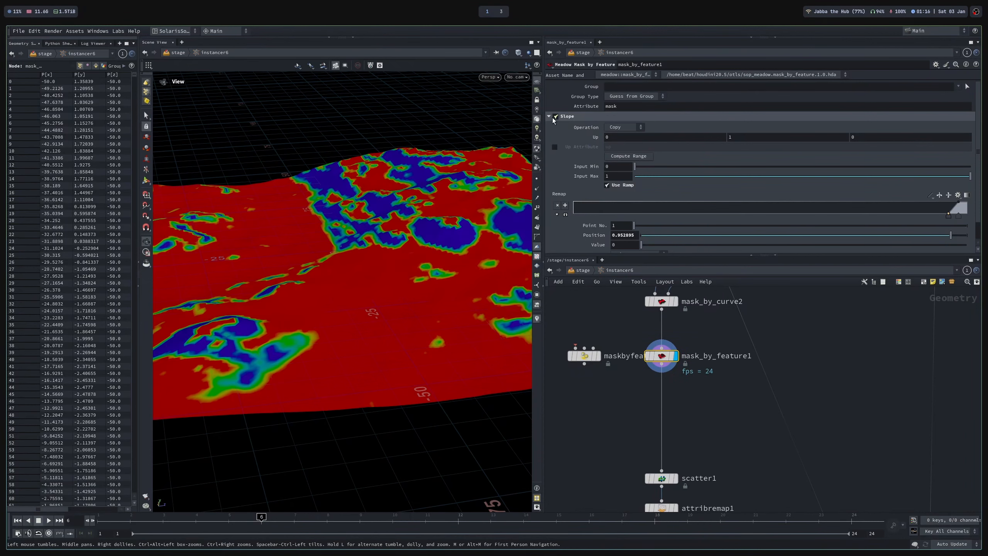
Enable the Altitude feature on mask_by_feature1 and compute its input range from the terrain.
click(555, 126)
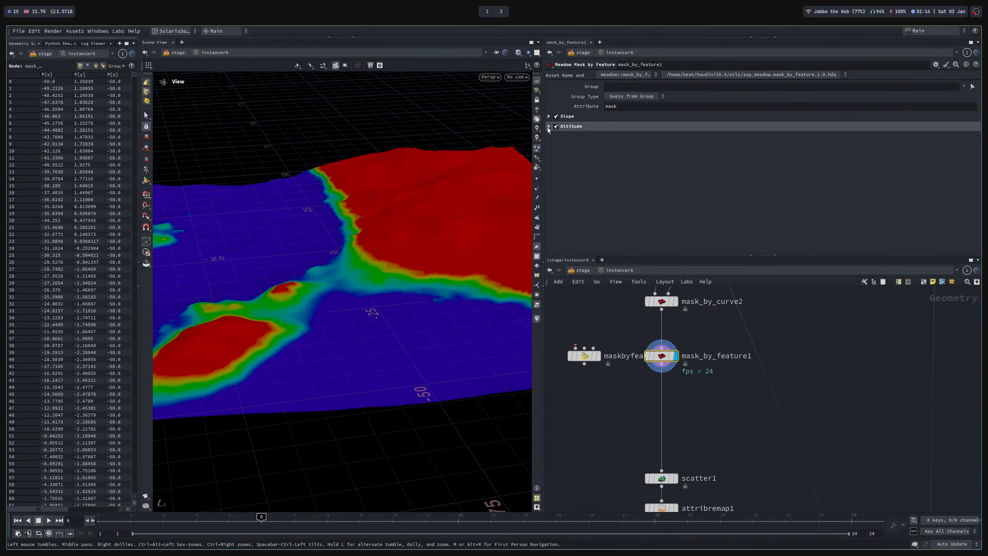
click(549, 127)
drag(382, 248, 275, 281)
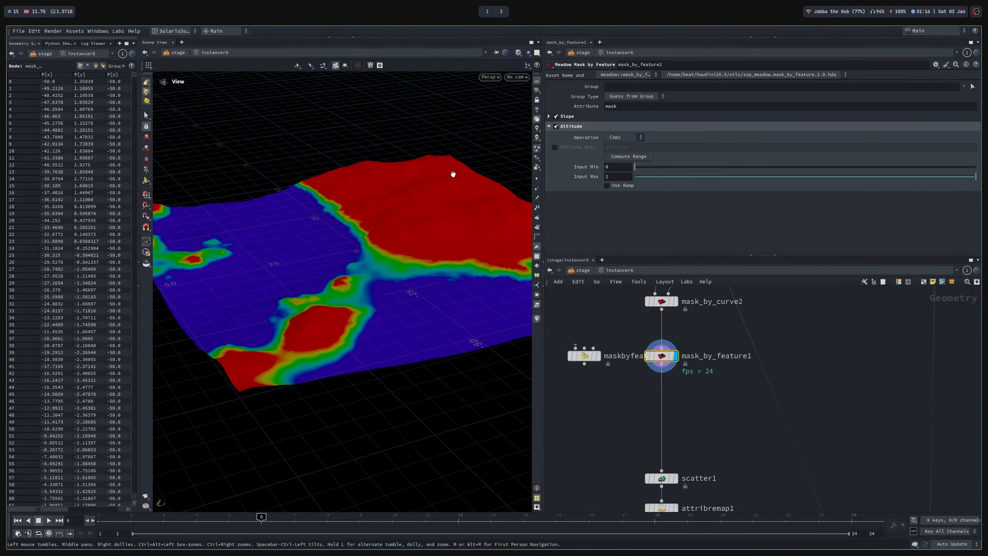
click(636, 158)
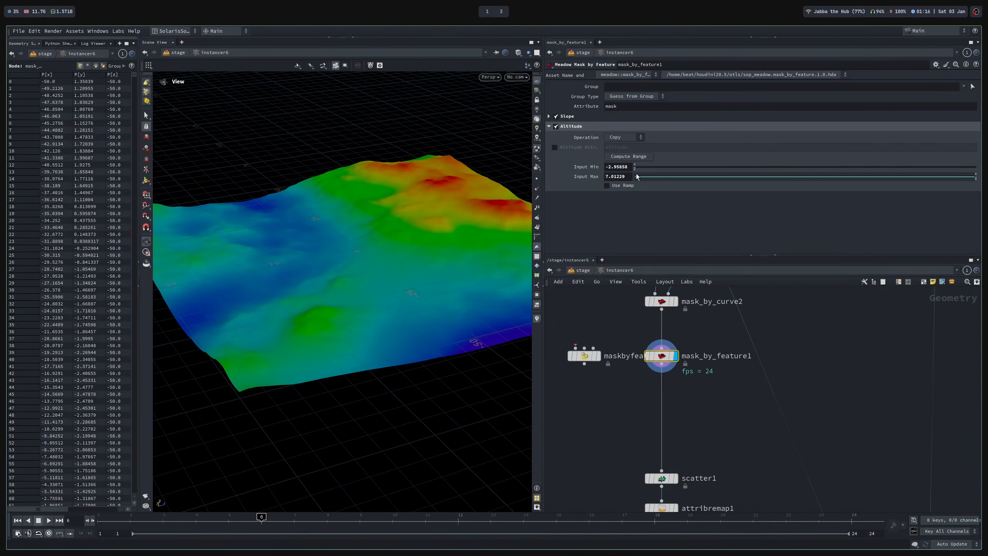
Enable the Altitude ramp and invert it so value 1 holds up to position about 0.458 and falls to 0.
click(607, 185)
drag(967, 216, 773, 216)
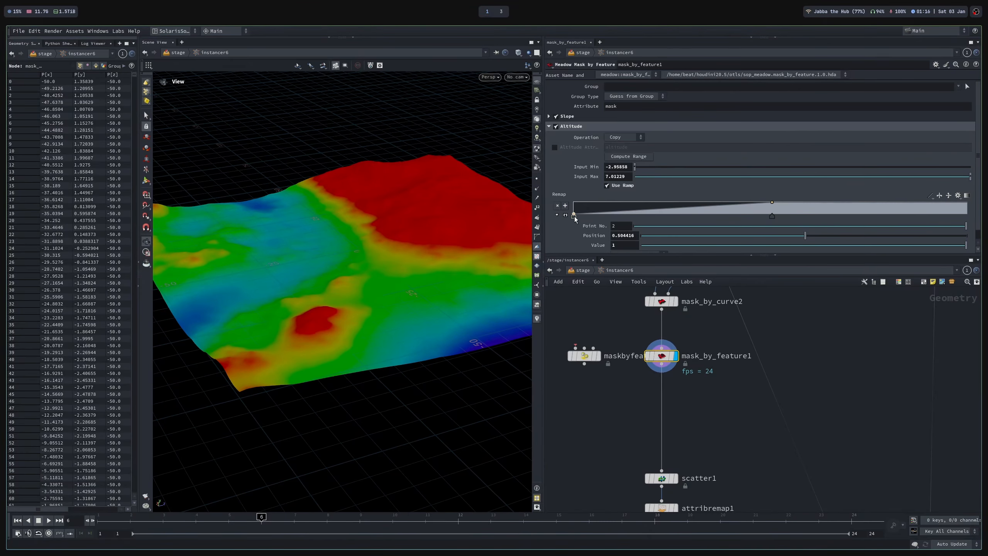
drag(575, 217, 741, 220)
drag(805, 217, 849, 215)
drag(740, 219, 755, 222)
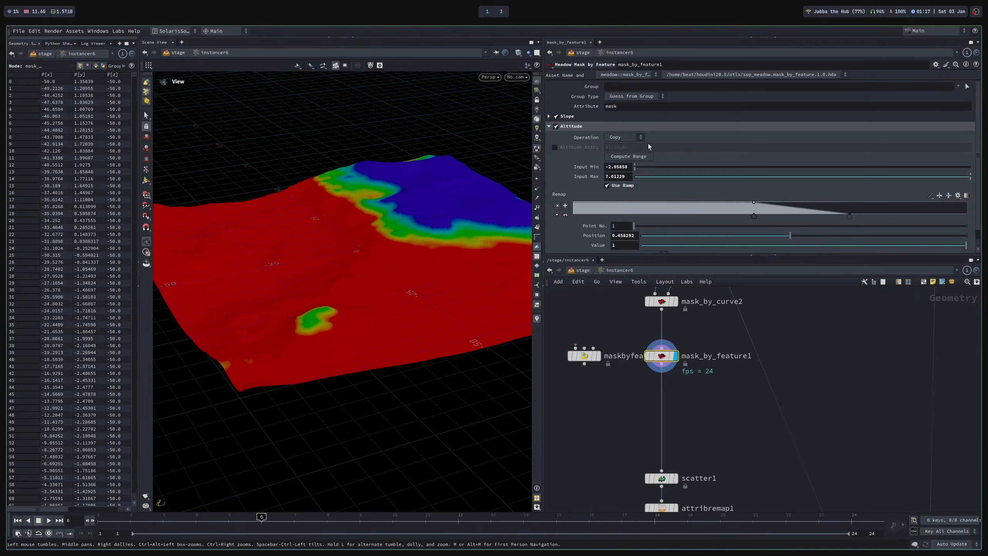
Set the Operation of both Altitude and Slope on mask_by_feature1 to Multiply.
click(632, 140)
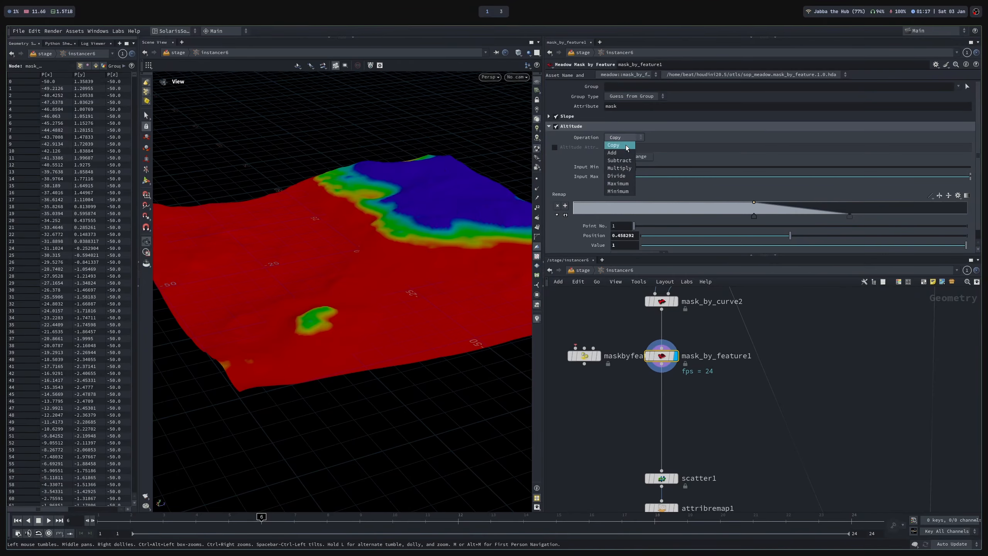
click(627, 167)
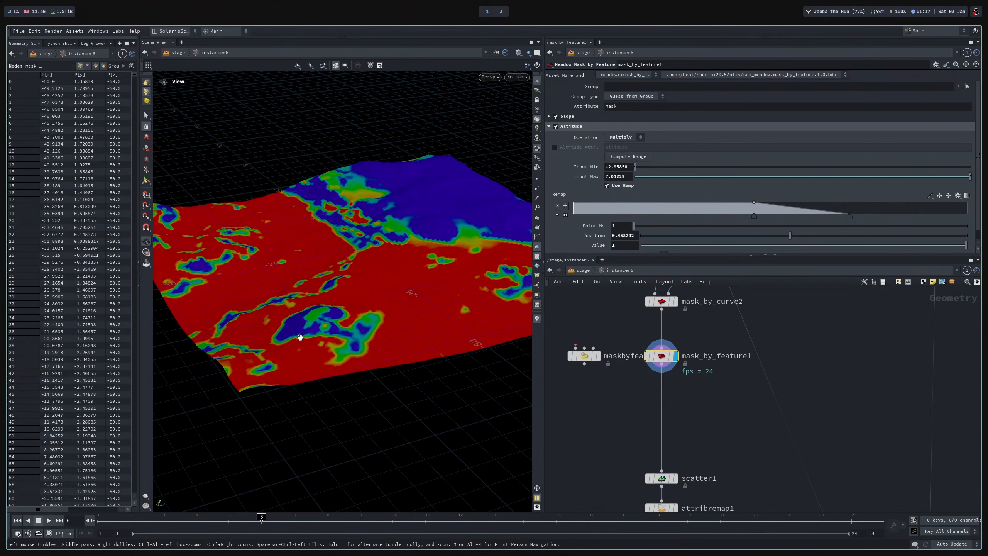
click(549, 117)
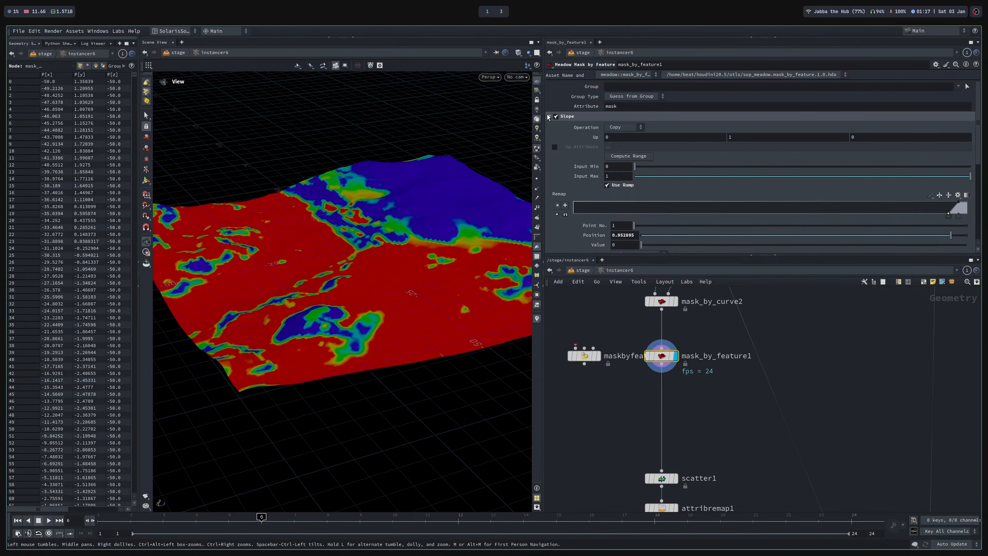
click(612, 129)
click(623, 141)
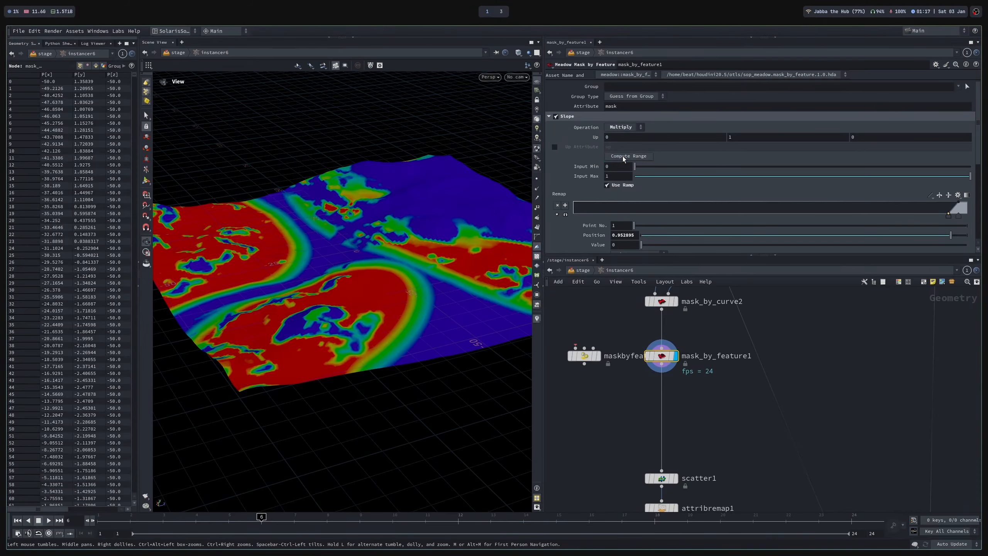
drag(411, 306, 438, 284)
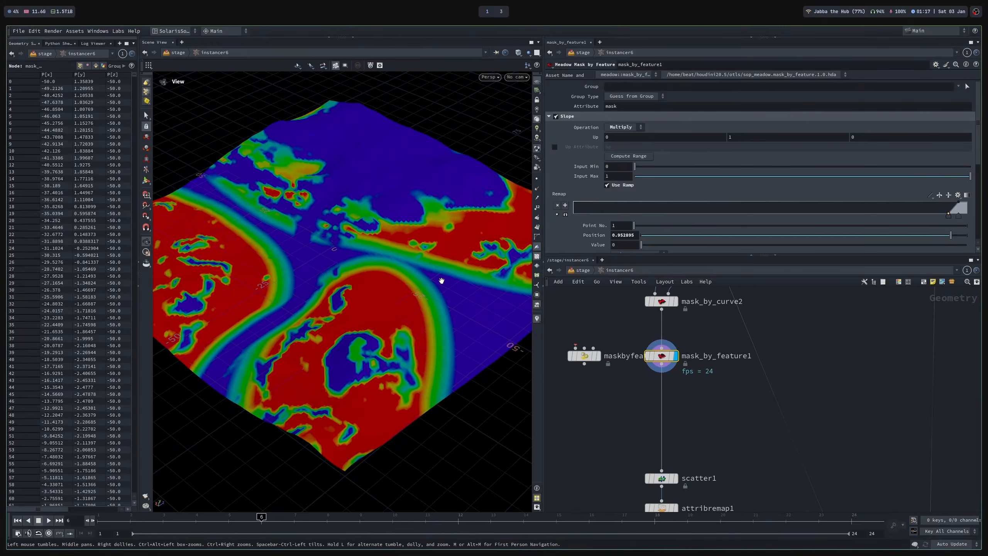
right_drag(356, 260, 426, 172)
middle_drag(426, 171, 374, 186)
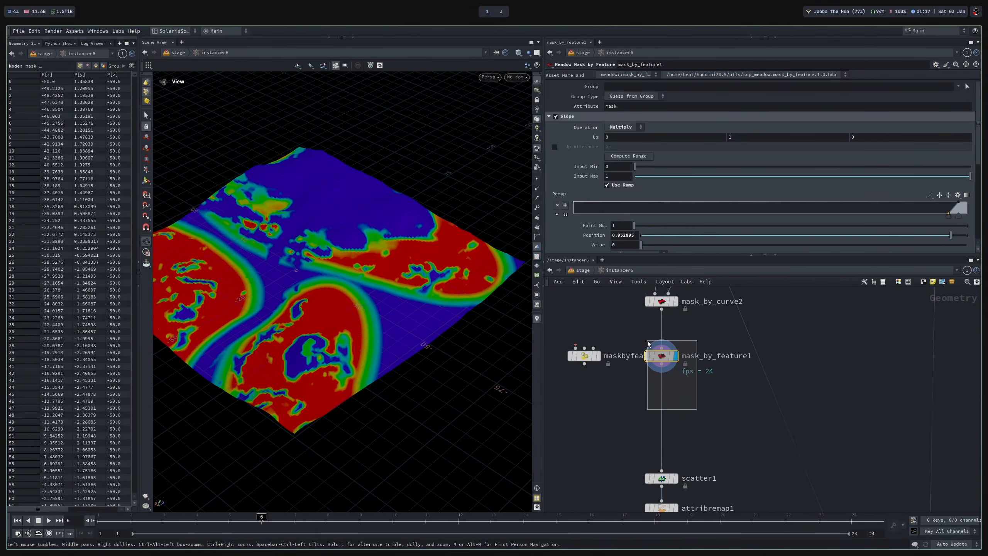
Shift the Altitude ramp's falloff higher, with value 1 at position about 0.647 and value 0 at about 0.825.
scroll(580, 164, down, 3)
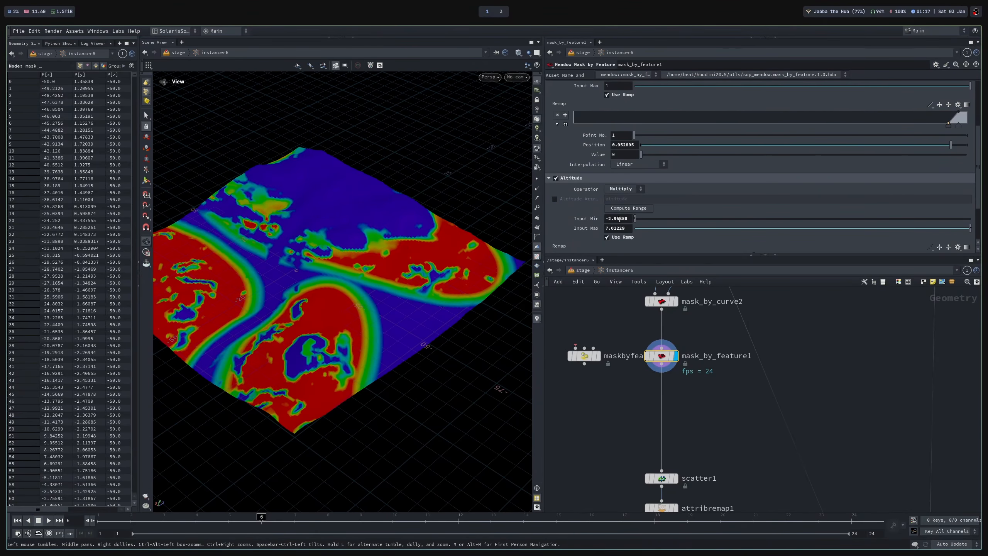
scroll(575, 207, down, 2)
drag(852, 206, 897, 205)
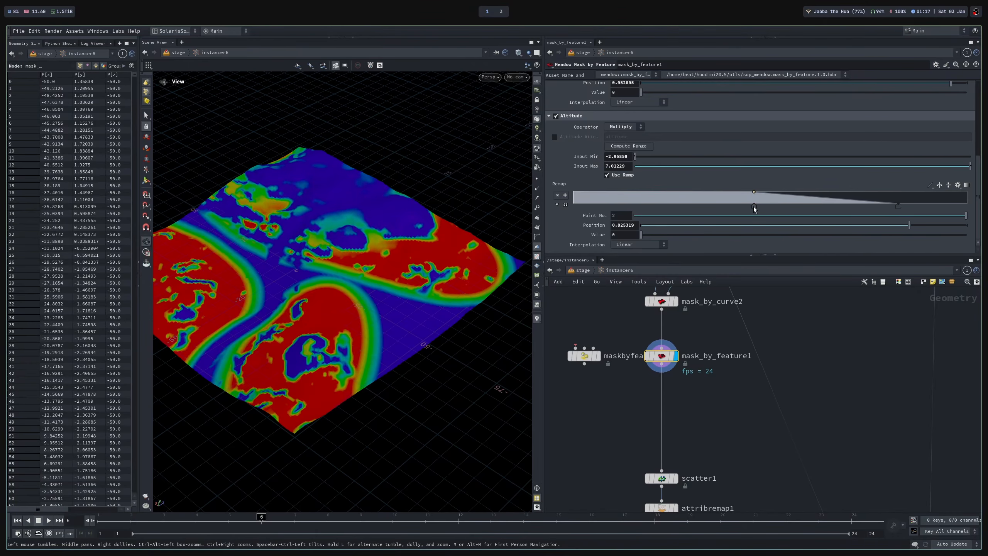
drag(754, 207, 831, 213)
Display the OUT_preview node and examine the scattered instances across the masked terrain.
scroll(687, 384, down, 4)
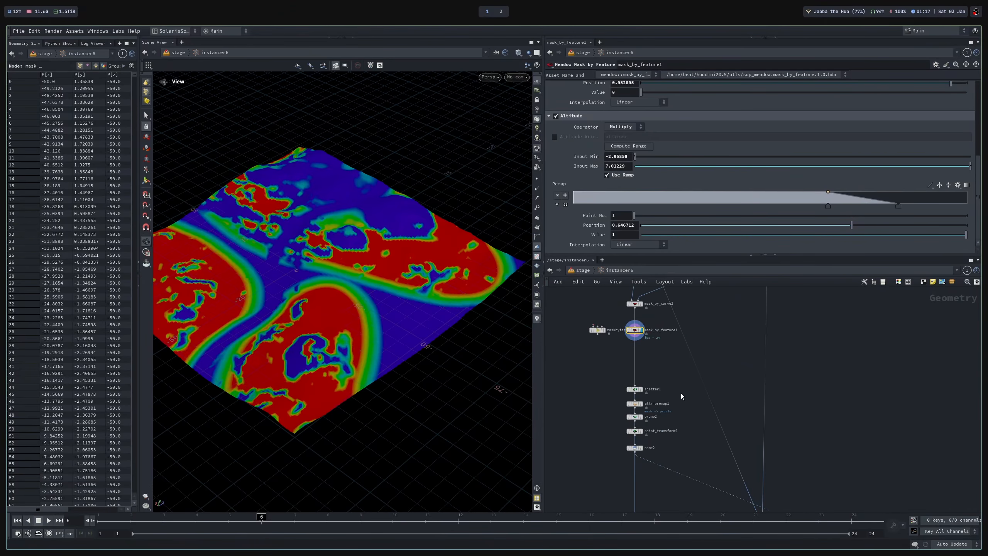
middle_drag(671, 453, 618, 378)
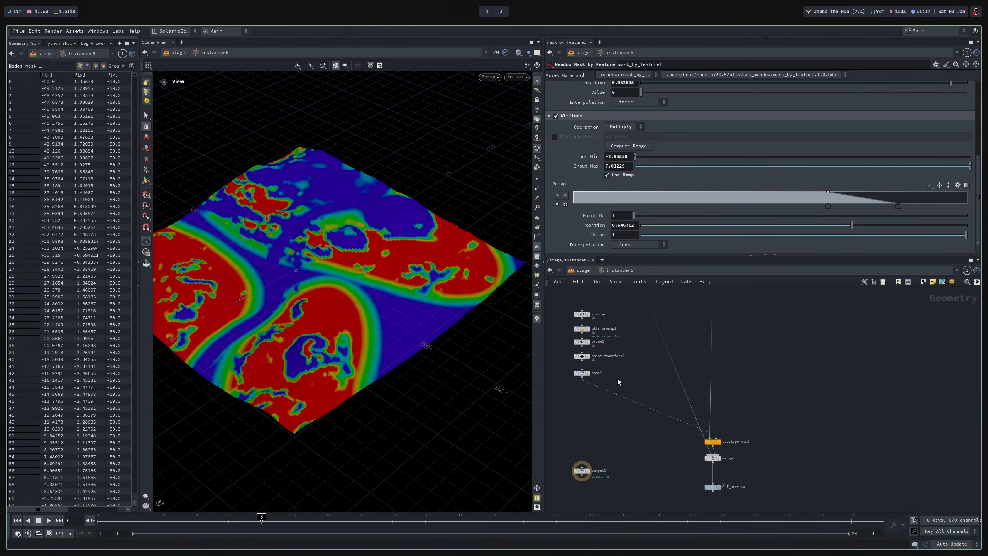
click(720, 492)
drag(309, 274, 371, 294)
drag(388, 250, 410, 246)
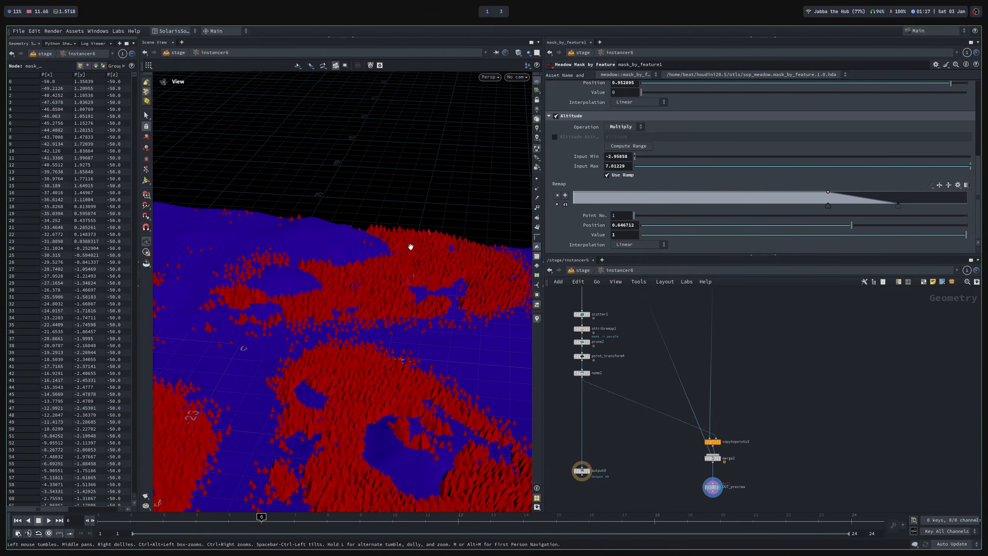
drag(335, 328, 410, 251)
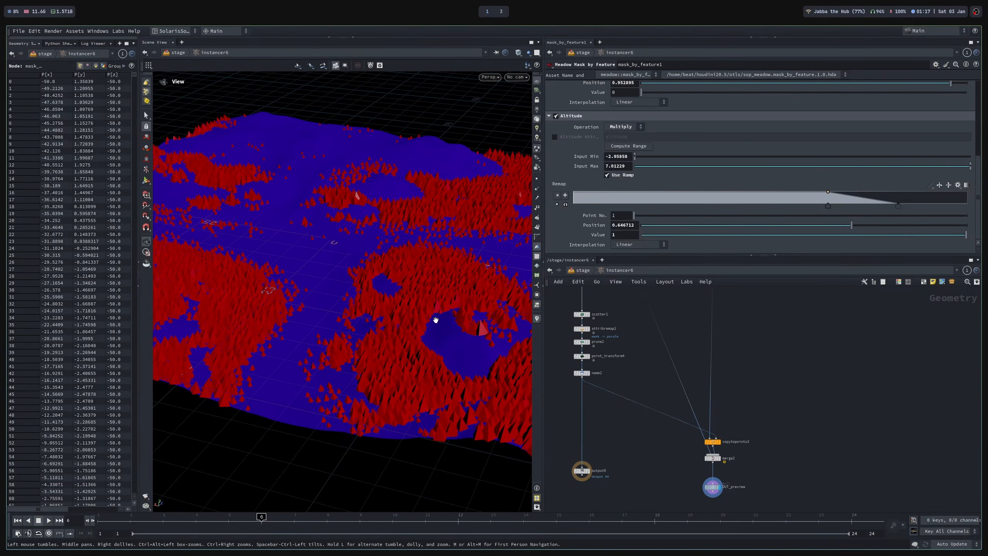
mouse_move(455, 367)
mouse_down()
mouse_move(456, 346)
mouse_move(471, 356)
mouse_up()
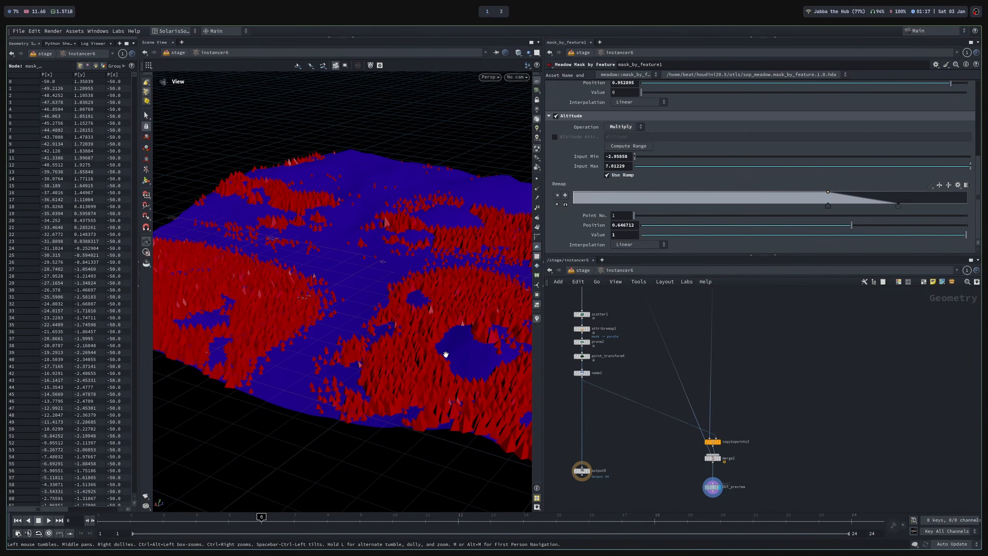
Inspect the masked instances across the terrain and save the demo.hip scene.
drag(361, 285, 369, 309)
middle_drag(622, 370, 690, 396)
scroll(623, 323, up, 5)
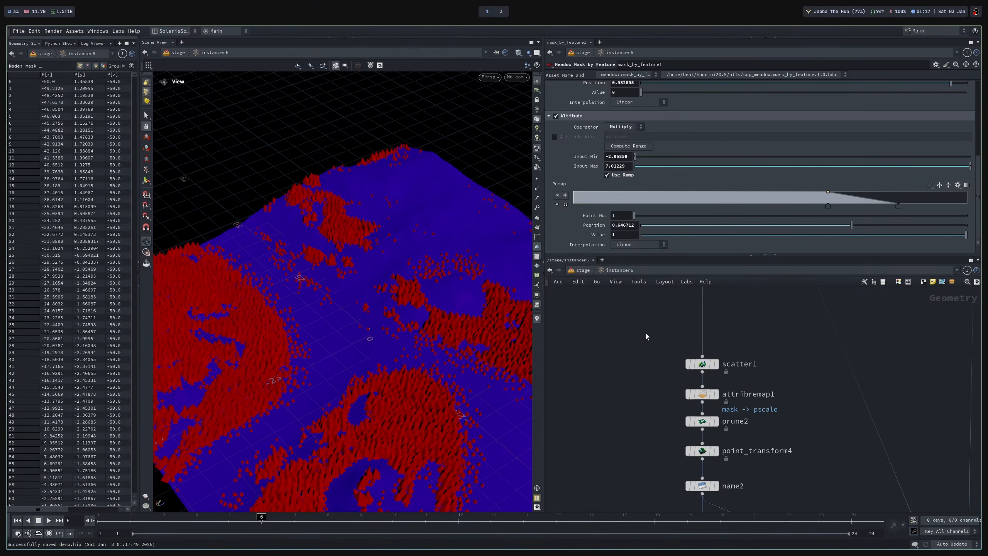
key(ctrl+s)
Move the middle point of attribremap1's mask-to-pscale Remap ramp to position about 0.62.
click(701, 419)
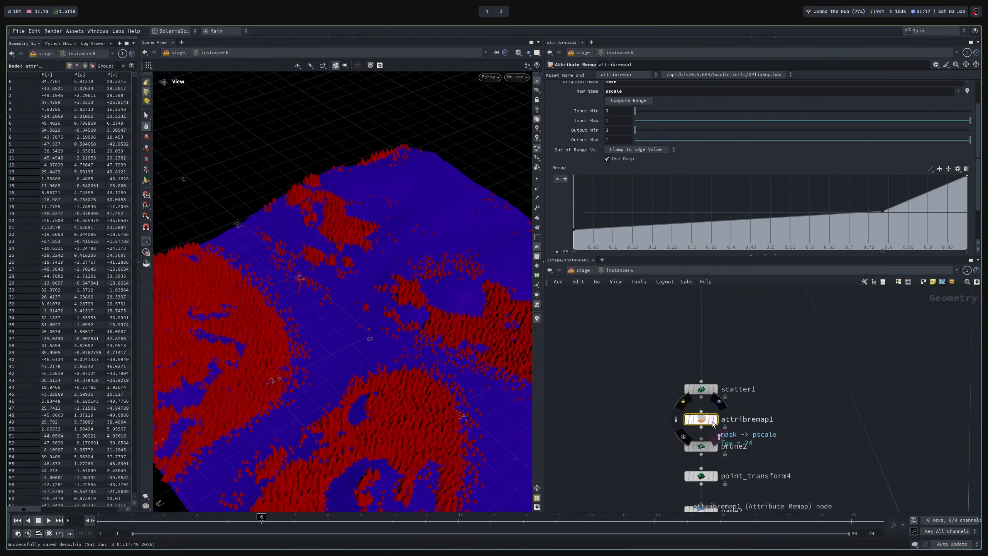
scroll(560, 121, up, 2)
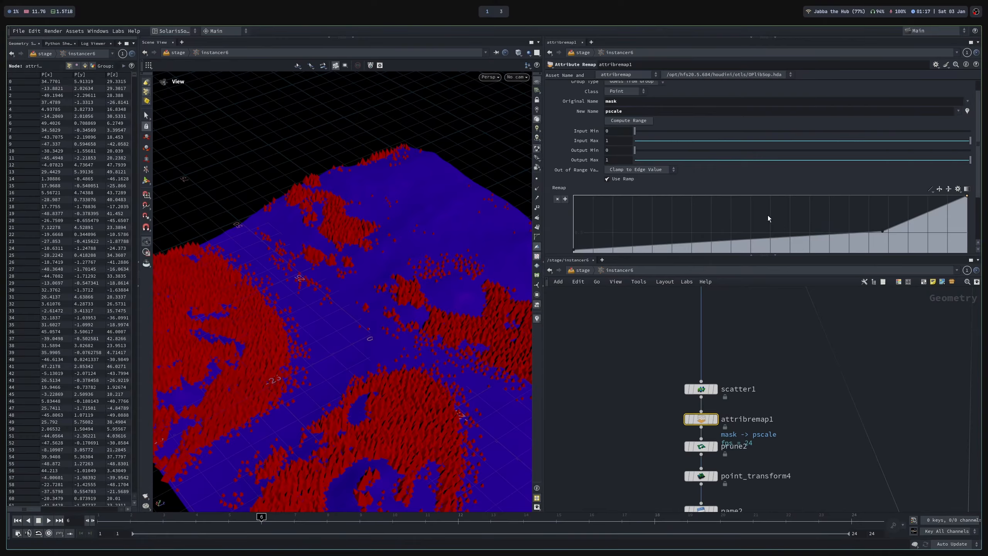
scroll(769, 218, down, 3)
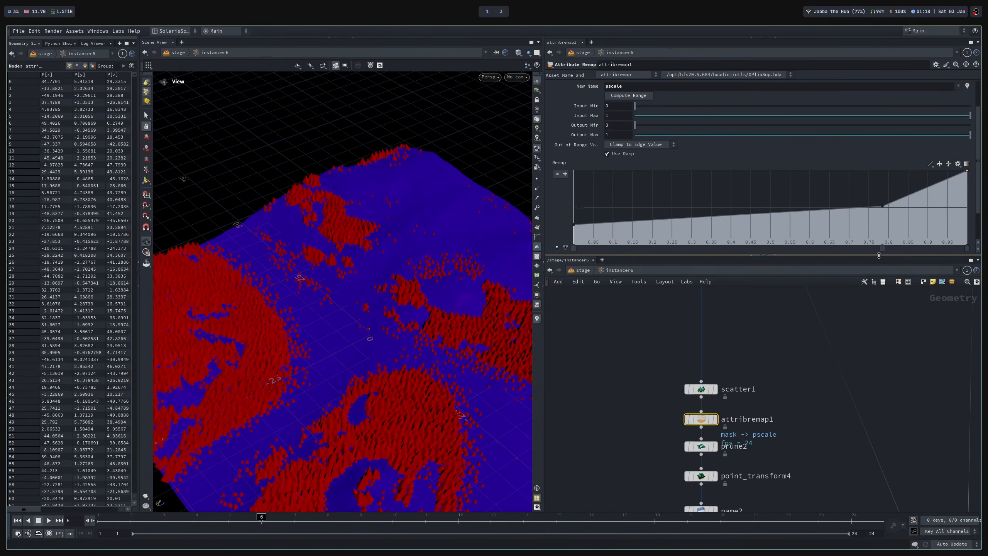
drag(883, 247, 820, 246)
Examine how the instance sizes vary from the edges to the centres of the masked patches, up close and from above.
right_drag(339, 292, 461, 353)
drag(461, 353, 405, 294)
right_drag(405, 293, 381, 309)
middle_drag(380, 309, 390, 287)
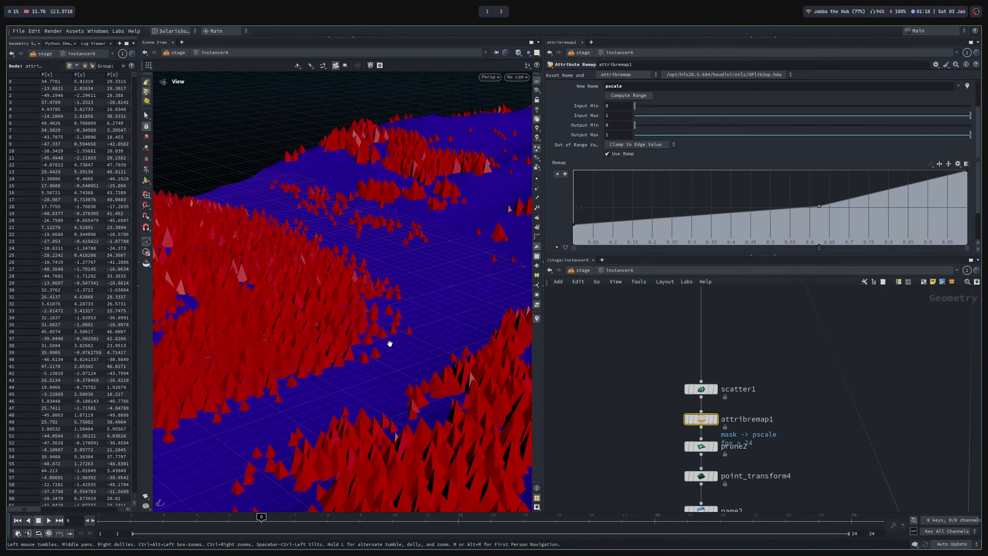
right_drag(294, 285, 227, 274)
drag(227, 274, 264, 286)
right_drag(423, 304, 408, 274)
drag(408, 274, 386, 267)
right_drag(386, 267, 369, 297)
Display prune2 and toggle its bypass to compare the points with and without pruning.
mouse_move(720, 450)
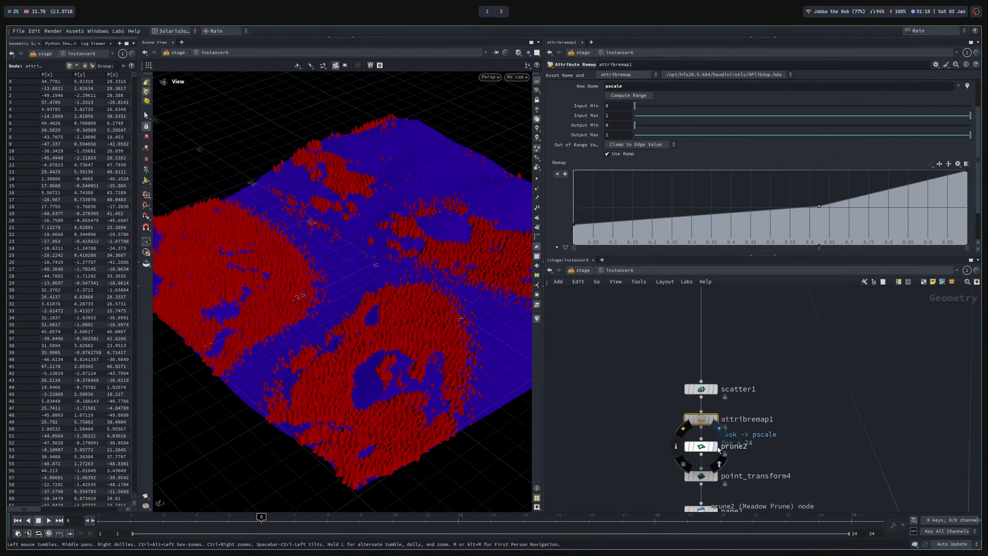
click(716, 447)
click(688, 446)
click(688, 446)
click(688, 446)
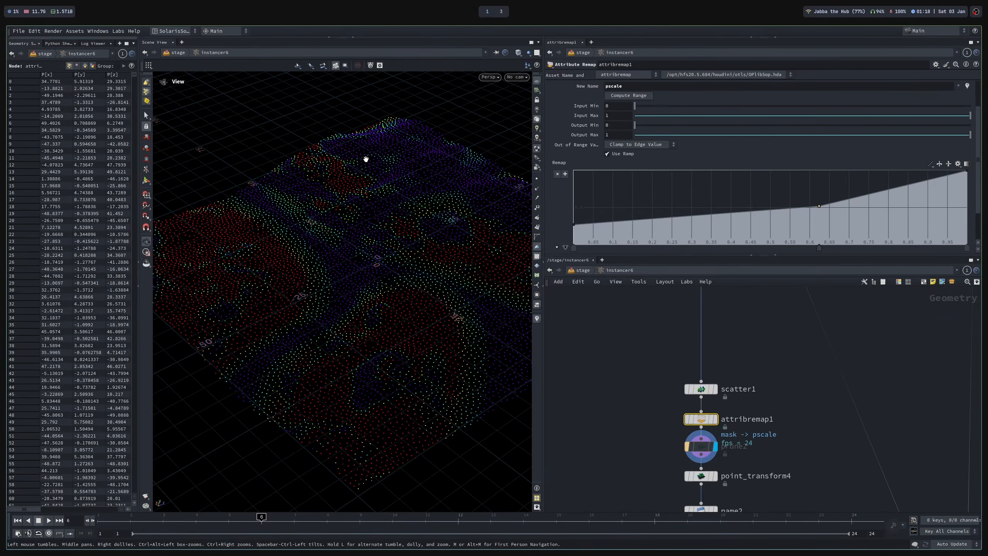
click(688, 448)
Select point_transform4 and display its output points.
middle_drag(765, 458, 737, 393)
click(687, 412)
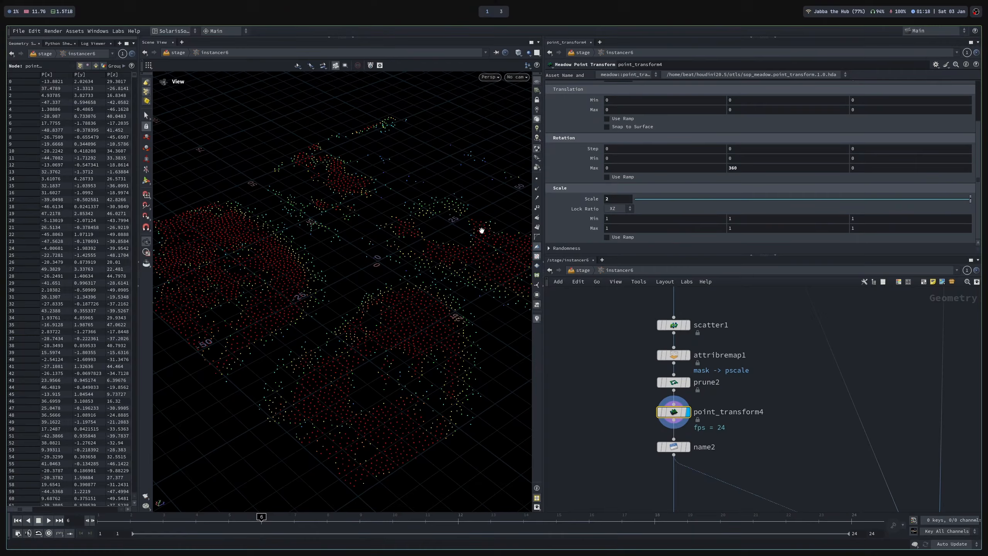
middle_drag(797, 447, 675, 392)
scroll(675, 391, down, 3)
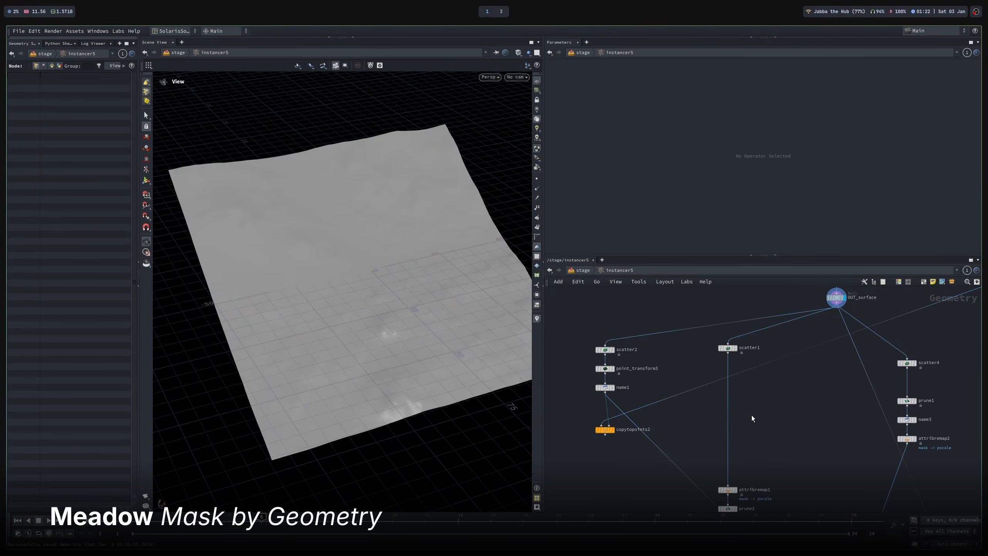
Add a Meadow Mask by Geometry node on the connection between scatter1 and attribremap1.
key(Tab)
text(maskbyg)
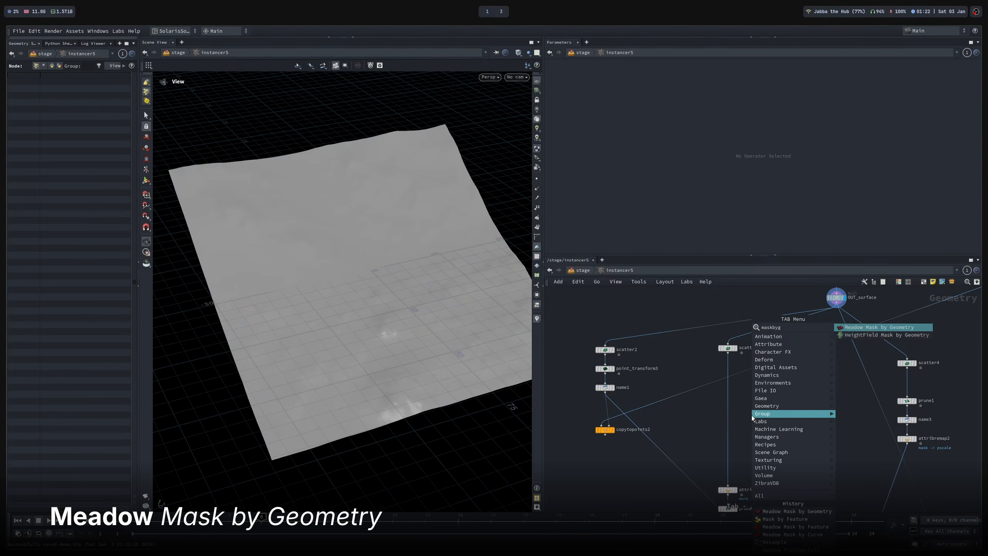
key(Return)
click(754, 413)
scroll(762, 415, up, 3)
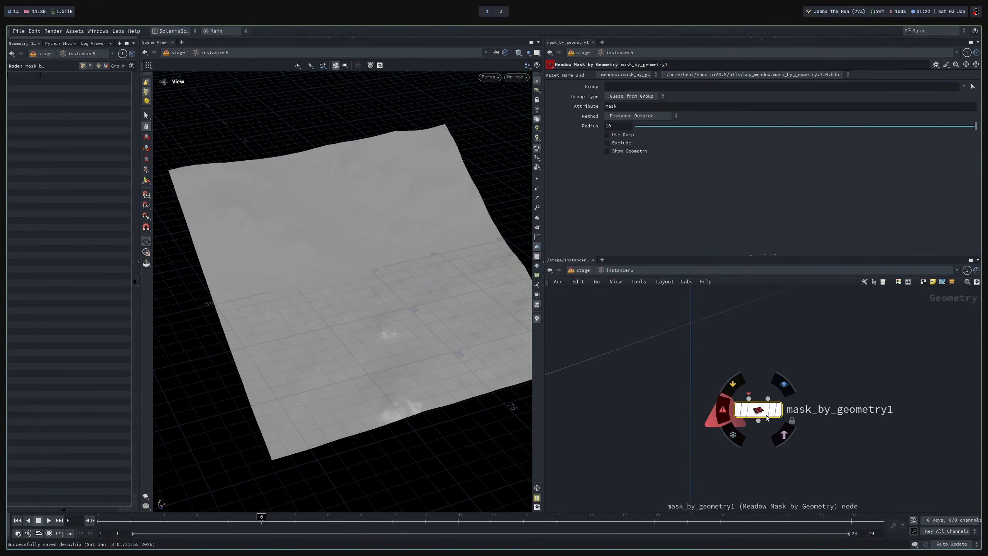
scroll(763, 416, down, 3)
scroll(803, 369, down, 3)
Display copytopoints2 and examine the copied columns that serve as the mask geometry.
drag(432, 207, 385, 213)
drag(463, 355, 405, 373)
scroll(630, 460, up, 2)
click(622, 441)
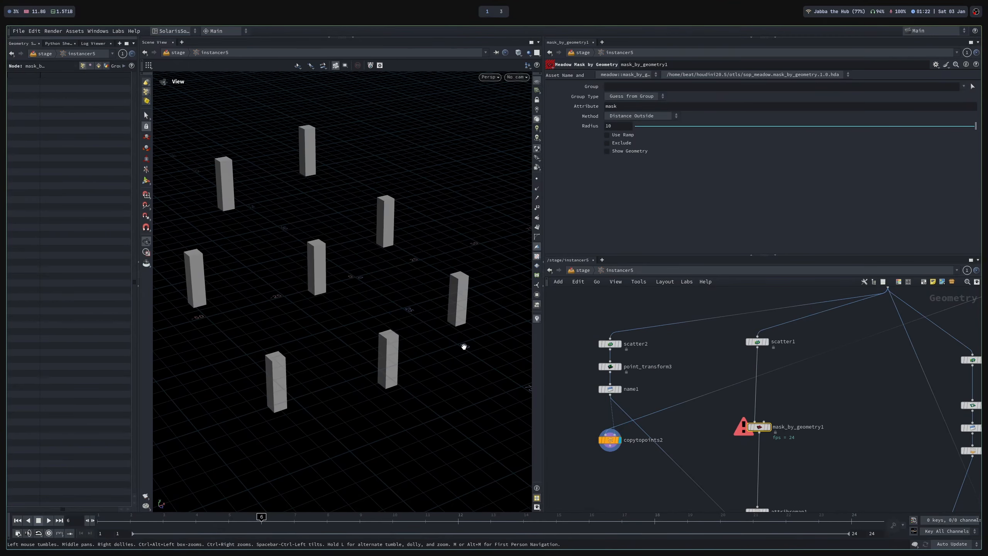
drag(241, 328, 364, 296)
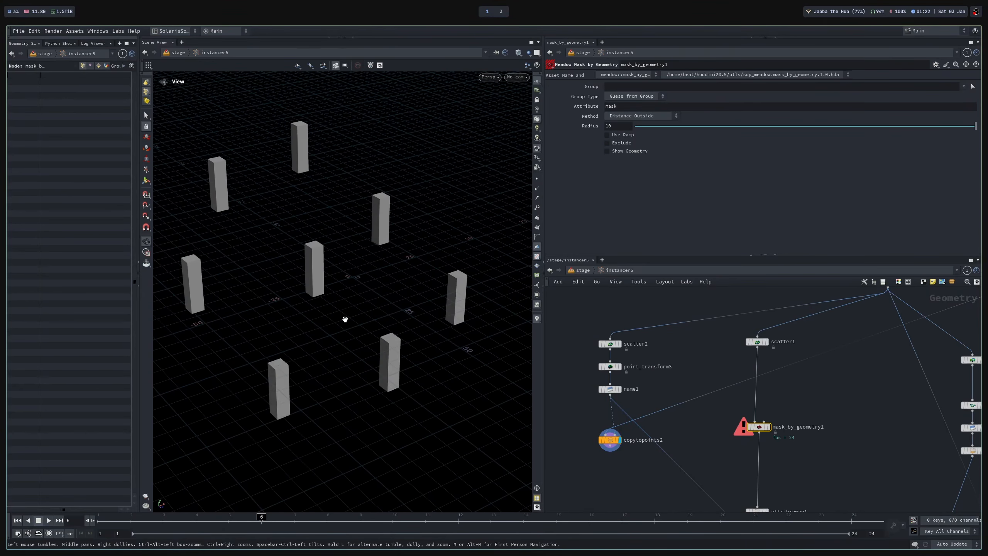
mouse_move(293, 291)
mouse_down()
mouse_move(289, 282)
mouse_move(305, 298)
mouse_up()
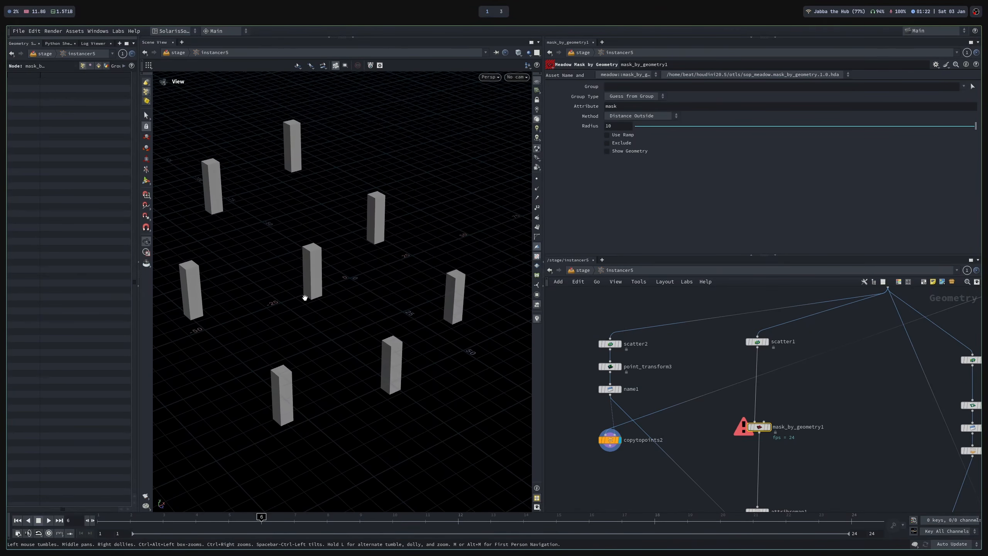
Connect copytopoints2 to the second input of mask_by_geometry1 and display the masked points.
click(762, 350)
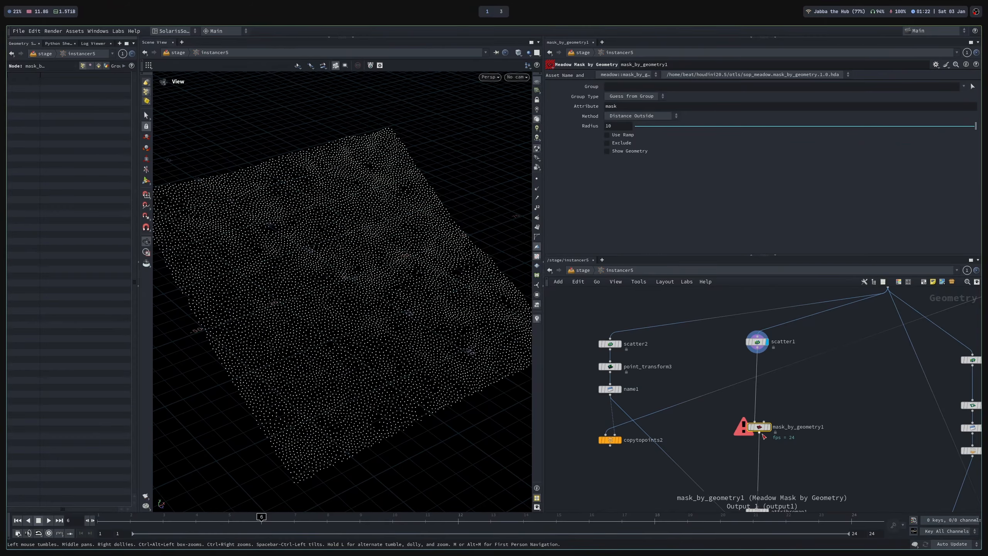
drag(751, 429, 749, 443)
mouse_move(764, 438)
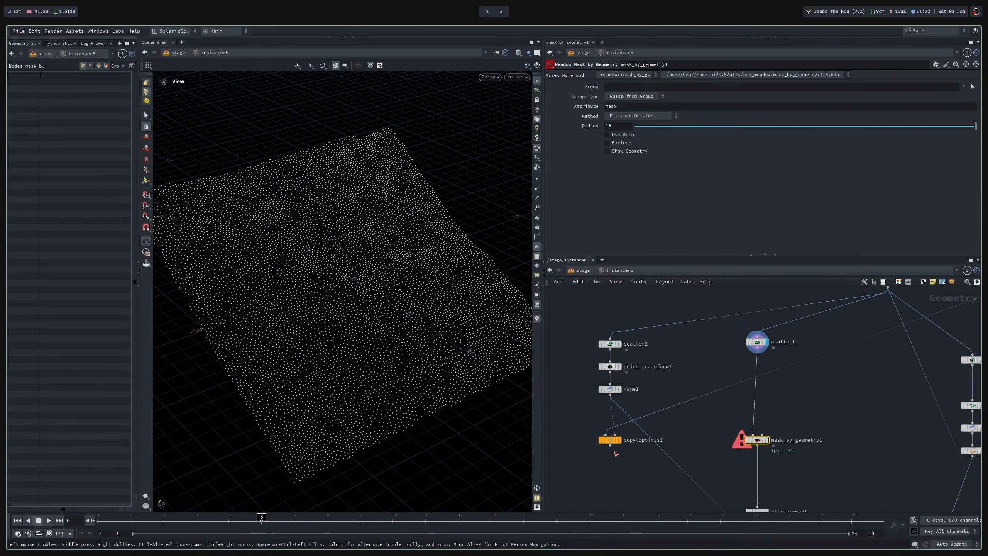
drag(610, 446, 767, 435)
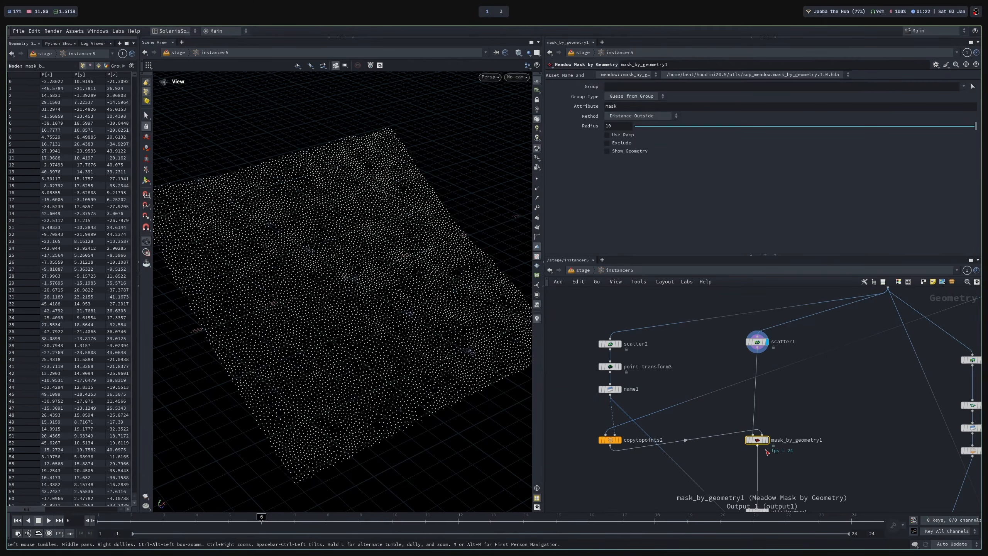
click(767, 440)
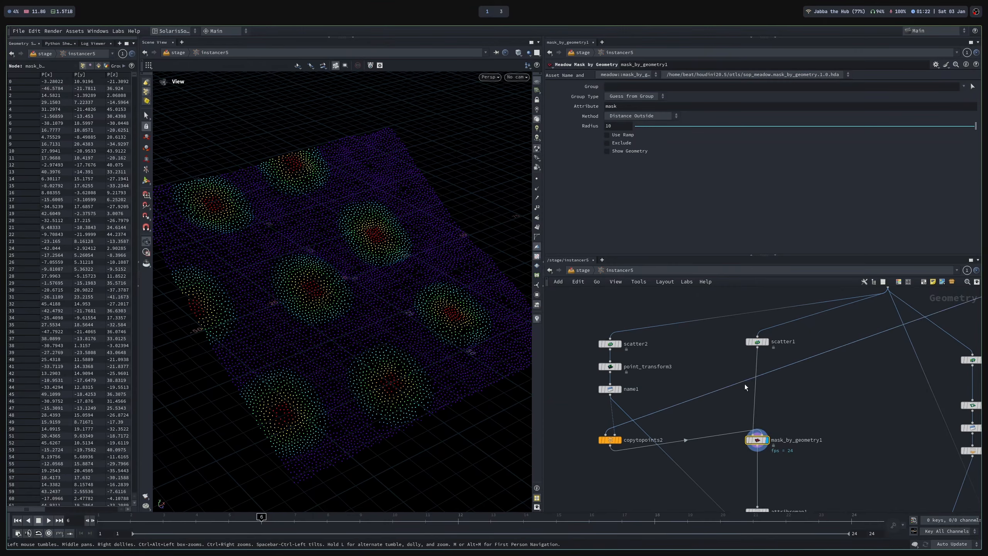
Save the scene and place mask_by_geometry1 closer to attribremap1 in the network.
middle_drag(802, 423, 747, 420)
key(ctrl+s)
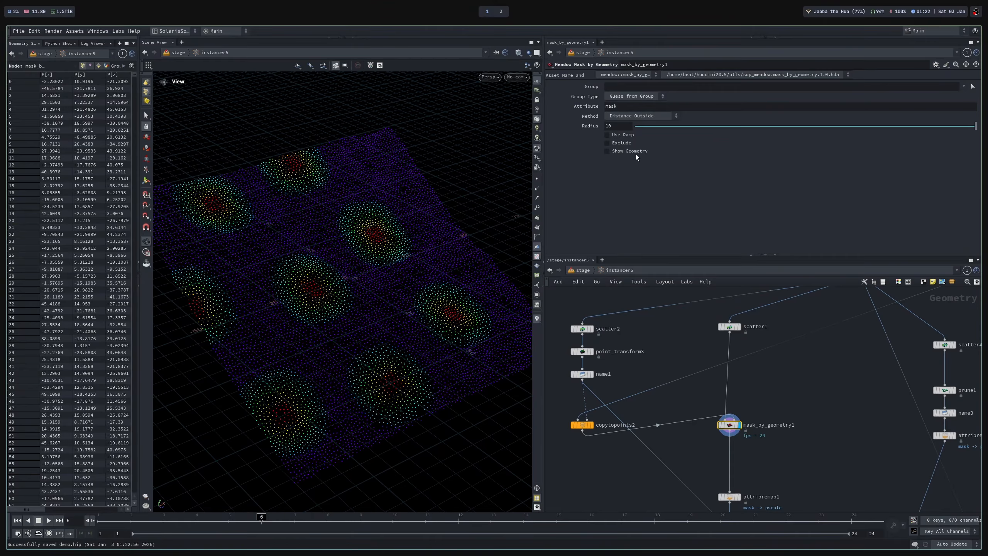
drag(960, 126, 980, 136)
middle_drag(810, 386, 811, 353)
scroll(752, 387, up, 3)
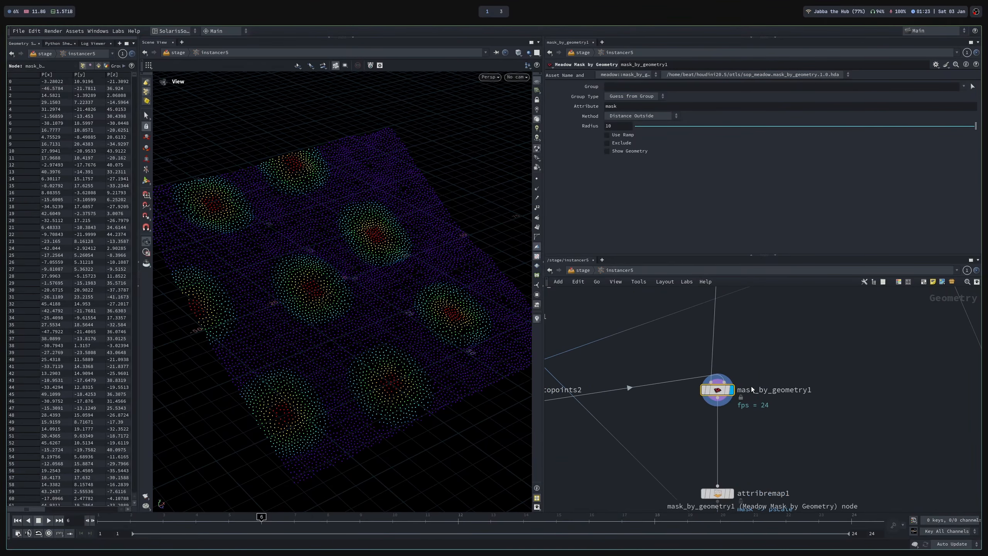
drag(721, 390, 721, 410)
Display name2 and examine the pruned point clusters around the columns.
scroll(722, 412, down, 5)
middle_drag(797, 461, 687, 375)
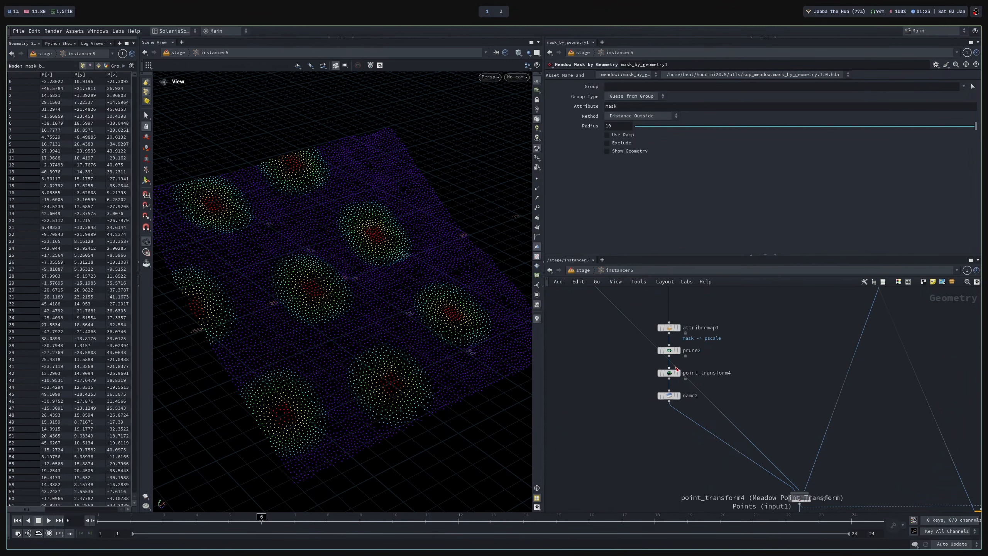
scroll(719, 431, down, 3)
middle_drag(767, 420, 763, 399)
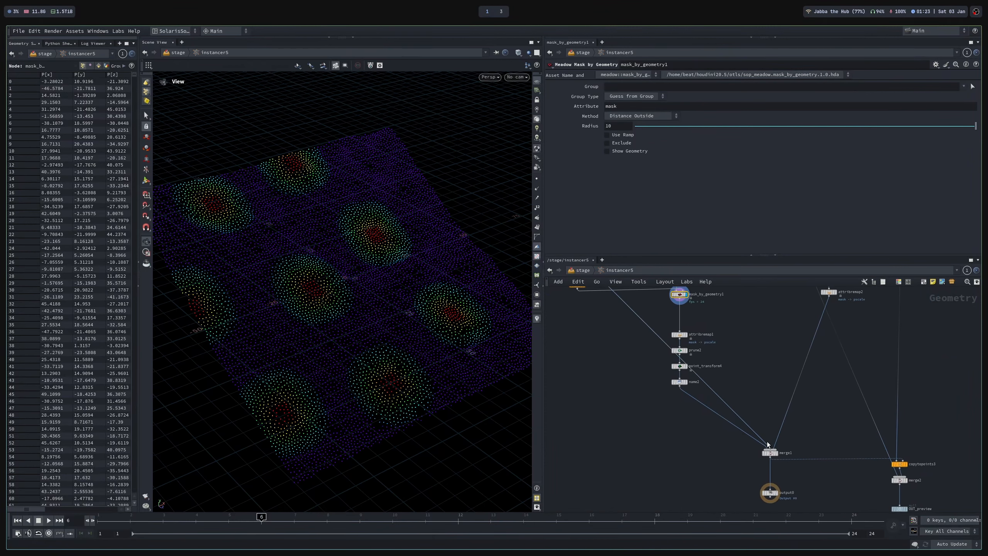
click(686, 382)
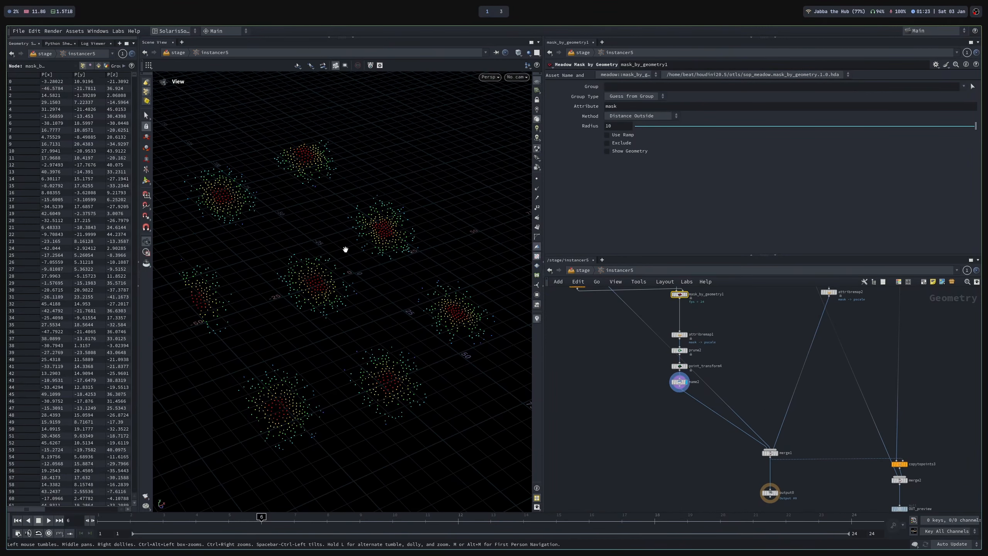
drag(327, 287, 395, 312)
Add a native Mask from Geometry node beside mask_by_geometry1 for comparison.
scroll(730, 340, up, 5)
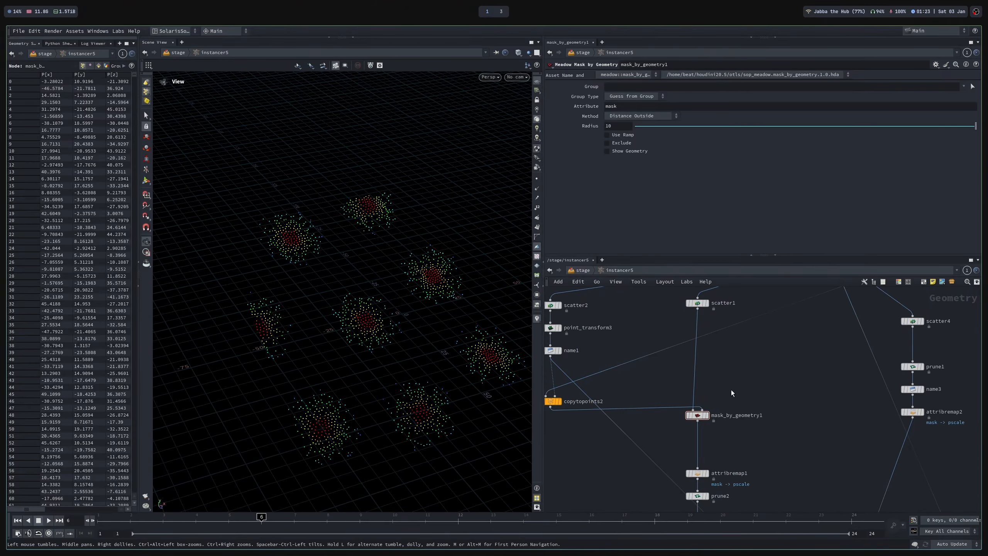
key(Tab)
text(mask)
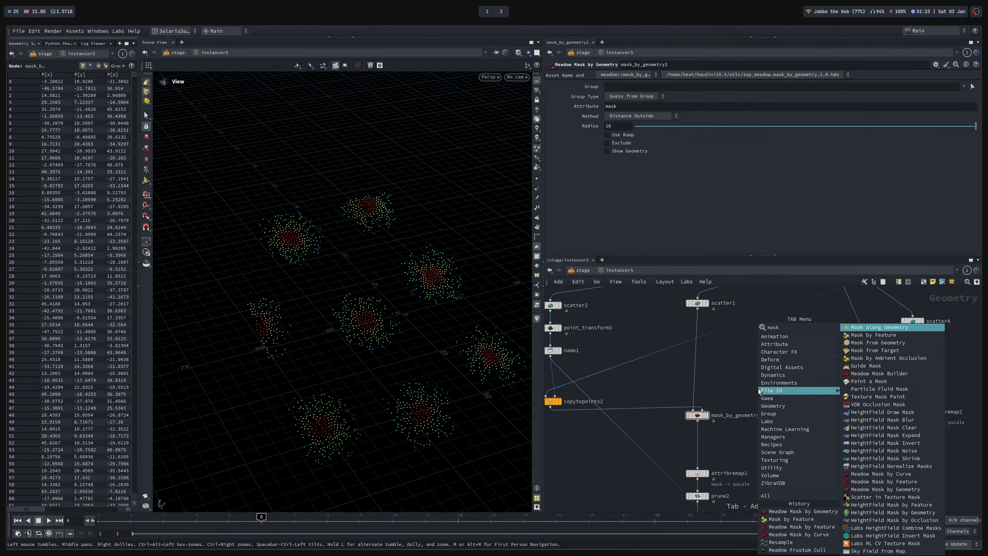
text(fr)
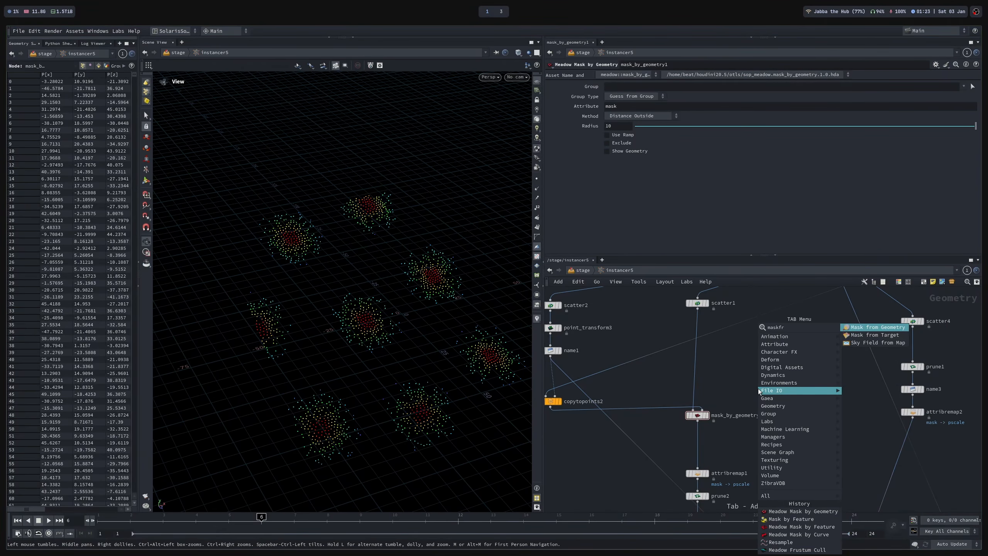
key(Return)
click(759, 388)
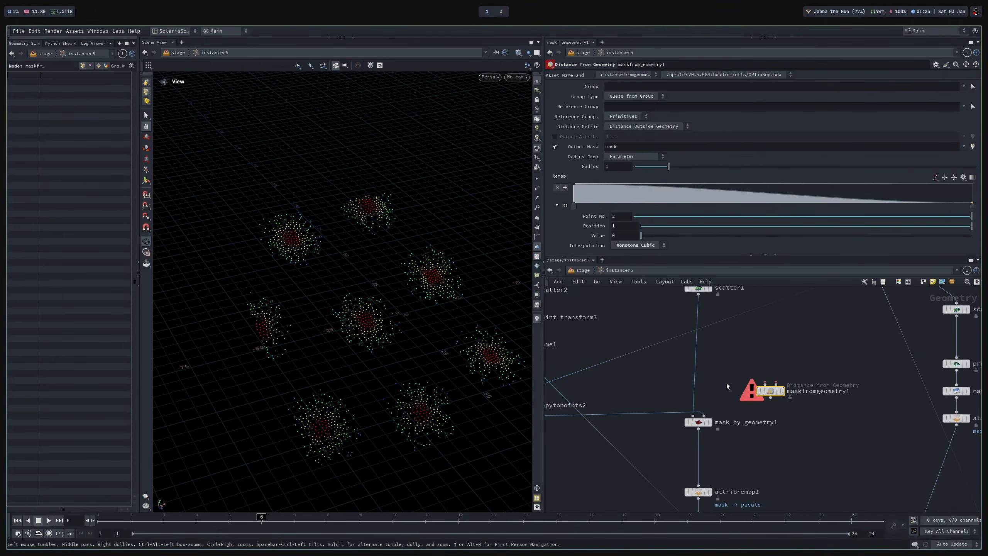
middle_drag(727, 386, 776, 398)
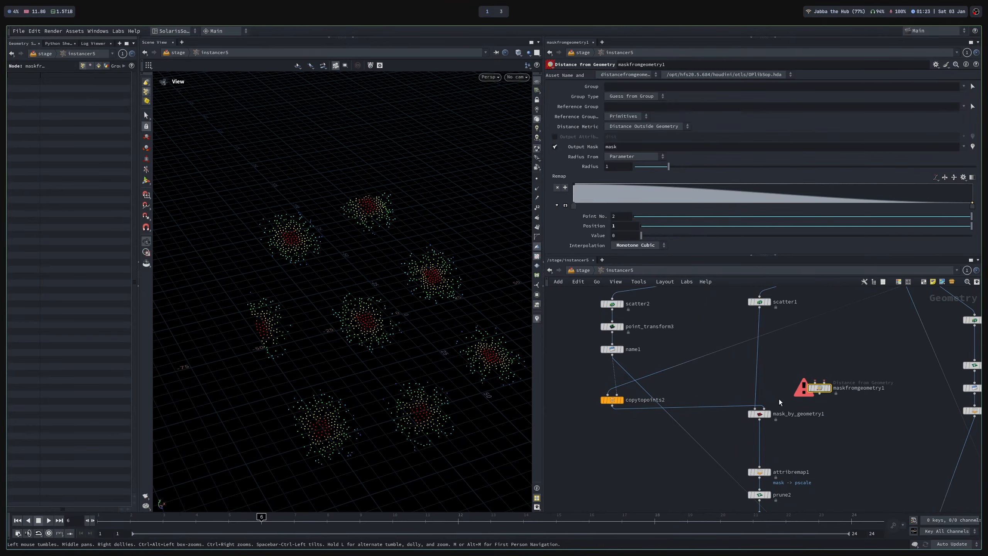
Connect scatter1 to the first input and copytopoints2 to the second input of maskfromgeometry1.
click(760, 413)
mouse_move(800, 375)
mouse_down()
mouse_move(822, 392)
mouse_move(811, 383)
mouse_move(806, 395)
mouse_move(794, 362)
mouse_up()
drag(762, 310, 760, 307)
drag(813, 388, 621, 400)
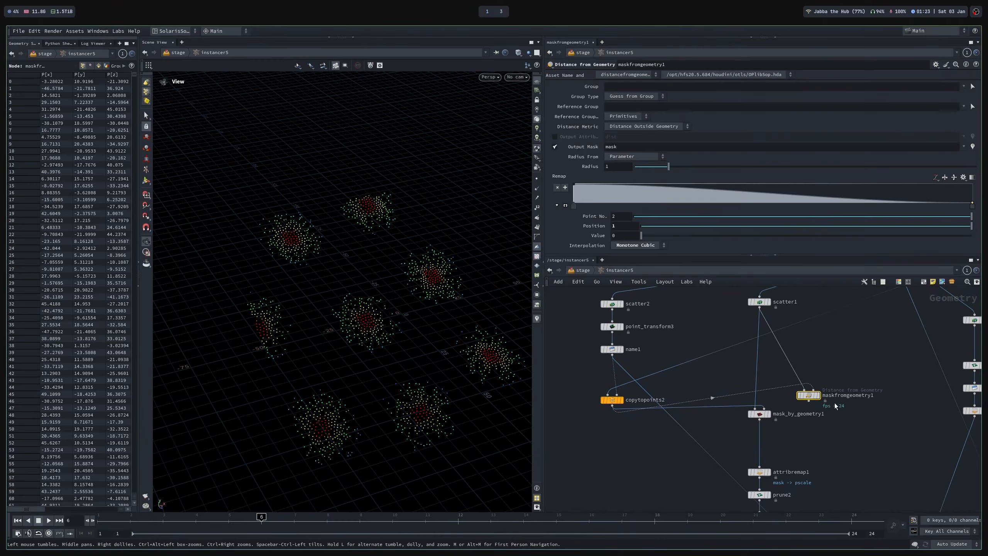
Display maskfromgeometry1, set its Radius to 10, and compare its parameters with those of mask_by_geometry1.
click(821, 400)
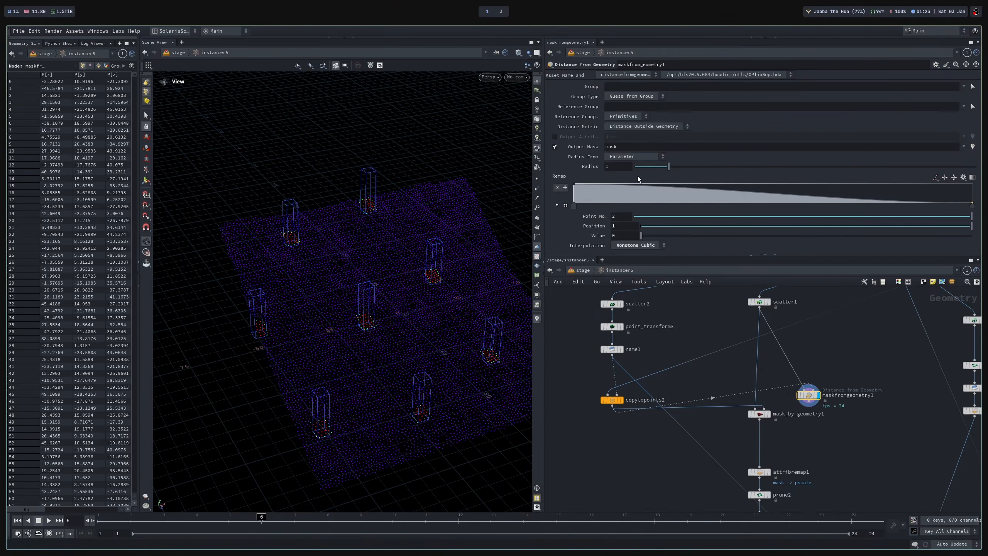
drag(717, 175, 977, 170)
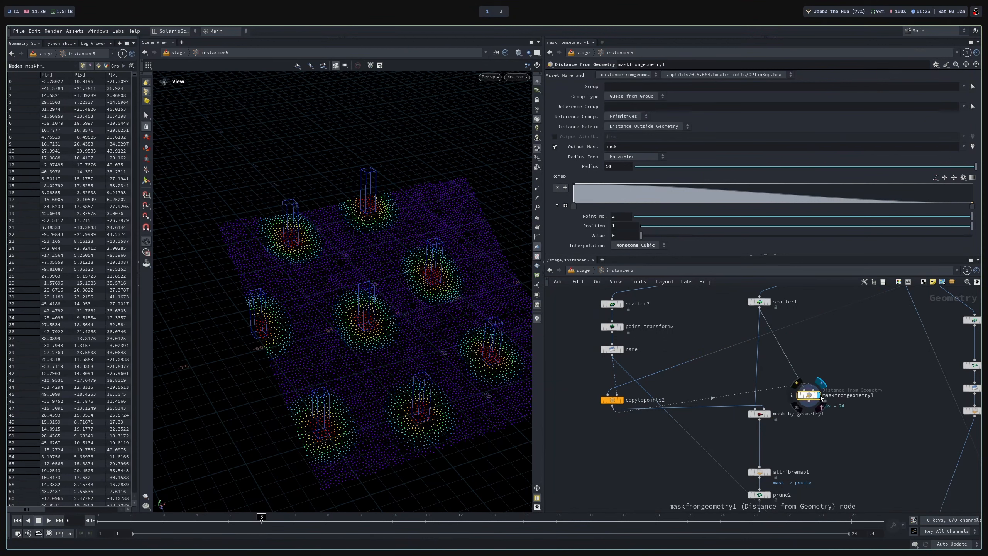
click(759, 414)
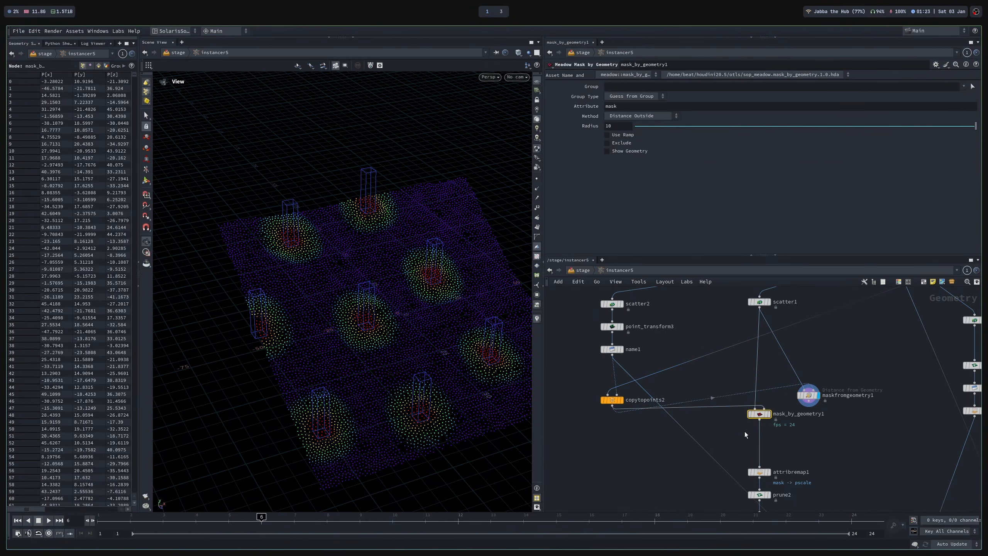
Delete maskfromgeometry1, then select and display mask_by_geometry1.
click(809, 393)
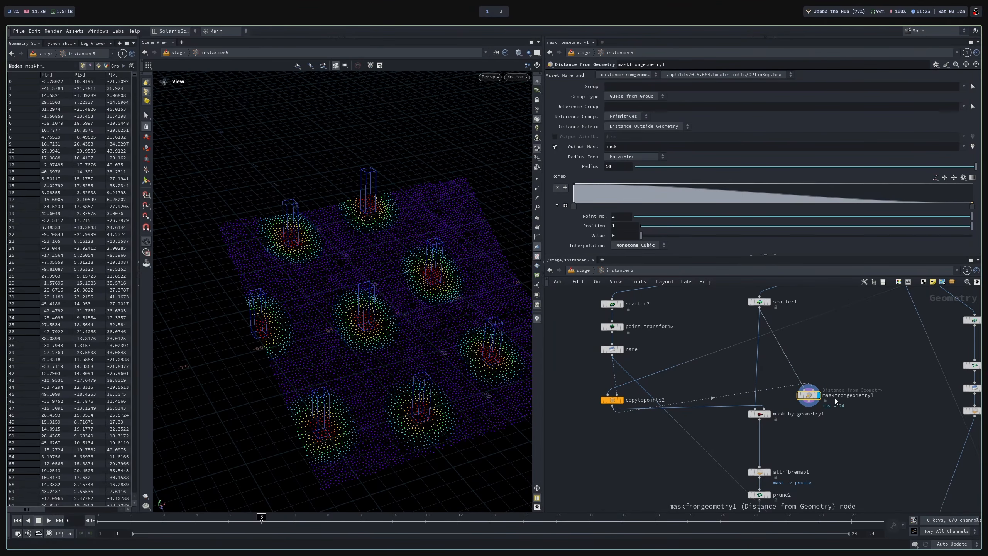
key(Delete)
scroll(792, 398, up, 4)
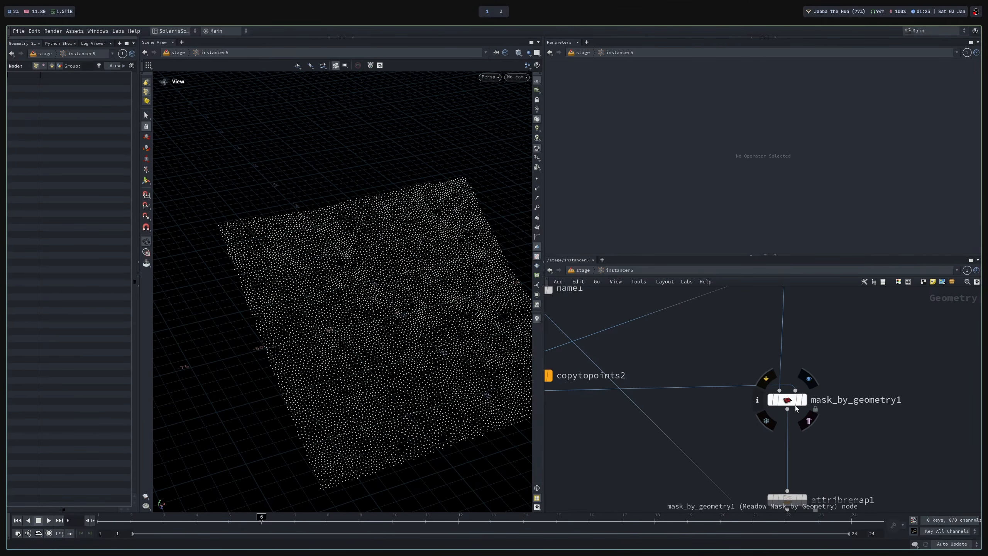
click(804, 401)
click(794, 401)
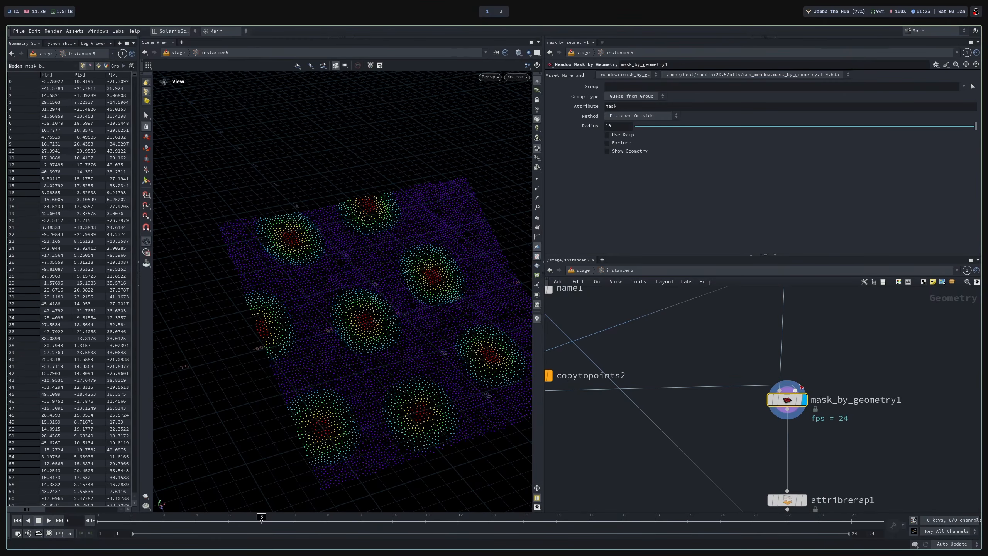
Save the scene file demo.hip.
scroll(754, 419, down, 2)
middle_drag(825, 428, 754, 367)
key(ctrl+s)
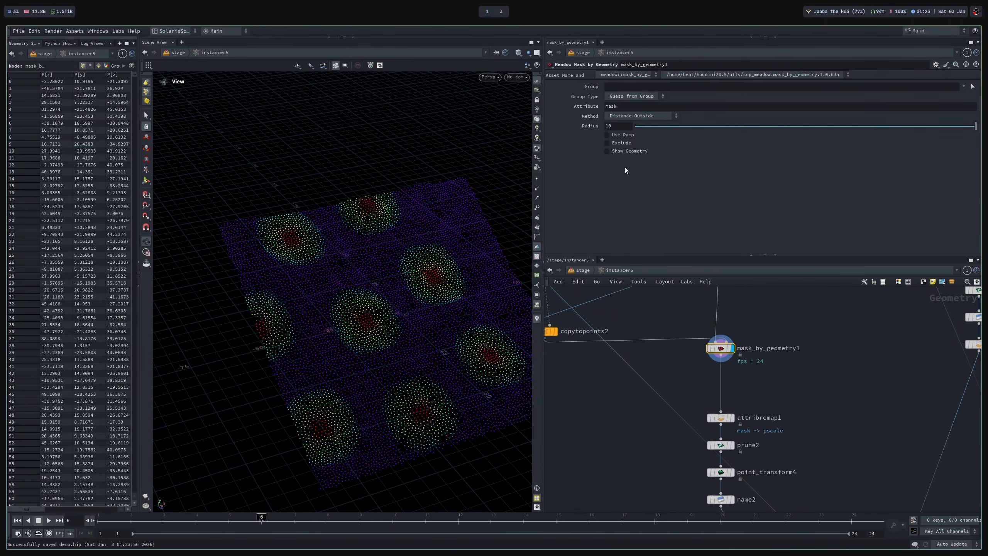
Try mask_by_geometry1's Distance from Surface method, reduce the Radius to about 1.45, and try the Distance Inside method.
click(643, 117)
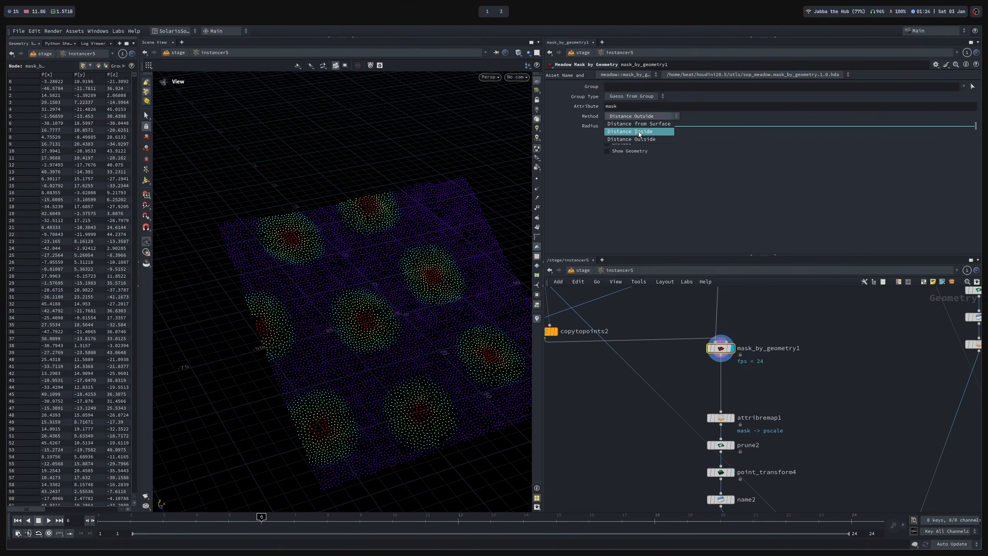
click(641, 124)
scroll(445, 286, up, 3)
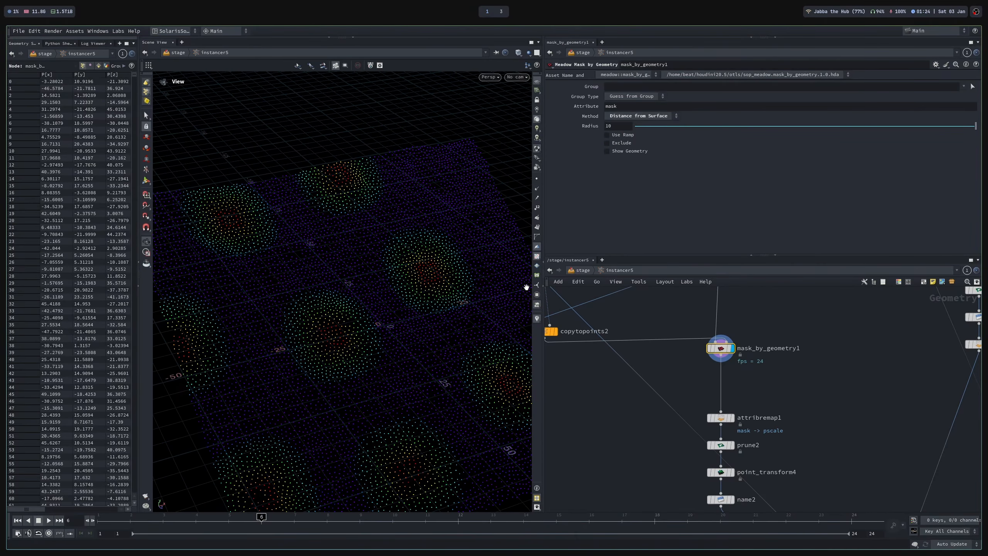
drag(669, 123, 675, 126)
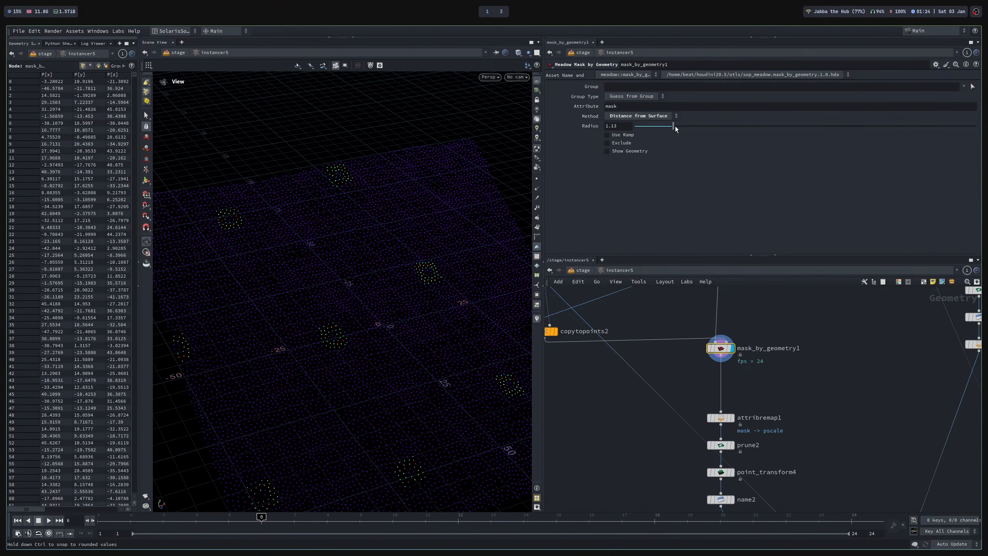
click(640, 116)
click(637, 132)
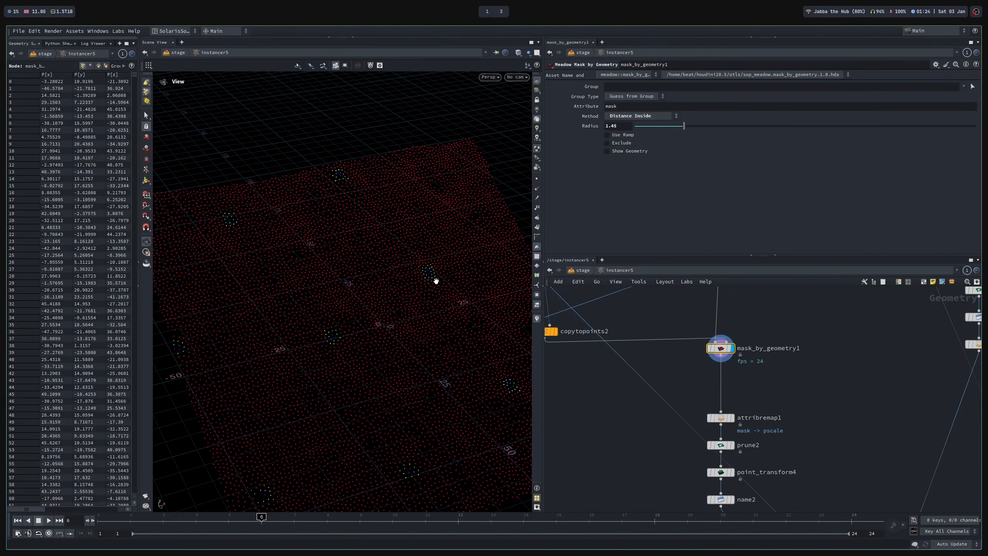
Set mask_by_geometry1's Method to Distance Outside and its Radius to 10.
click(642, 107)
click(640, 116)
click(630, 138)
drag(684, 126, 976, 126)
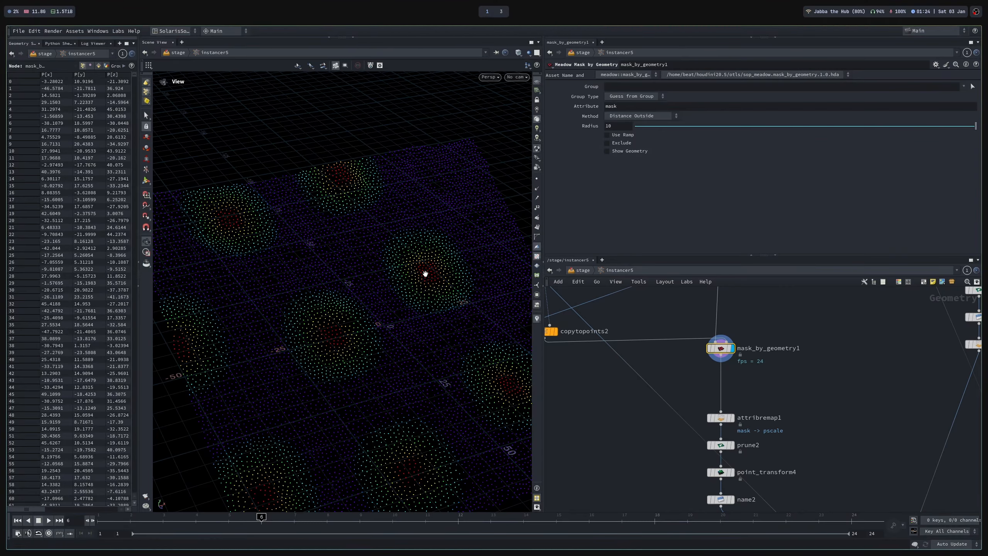
Enable Use Ramp on mask_by_geometry1 and shape its start to rise from 0 at position 0 to 1 at about 0.002.
click(622, 135)
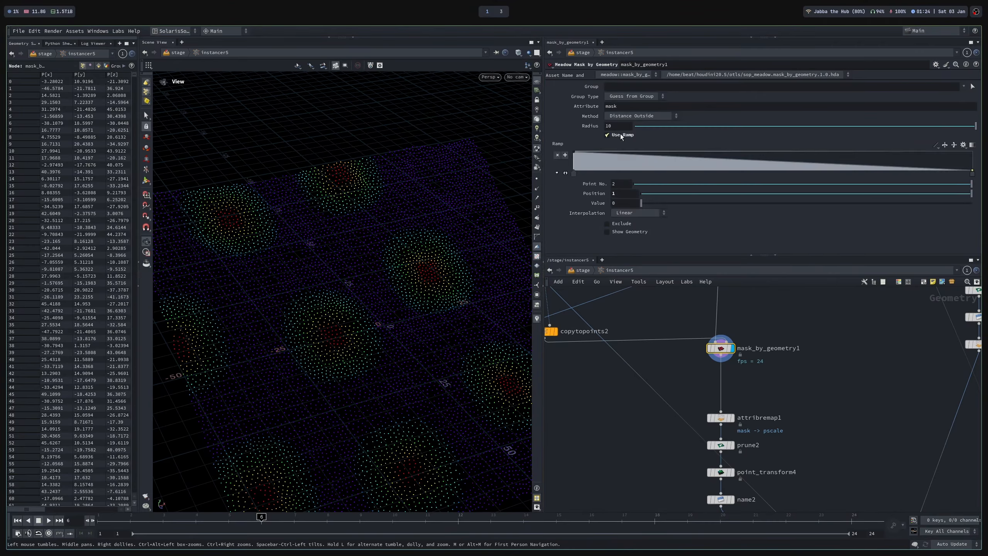
drag(574, 173, 577, 169)
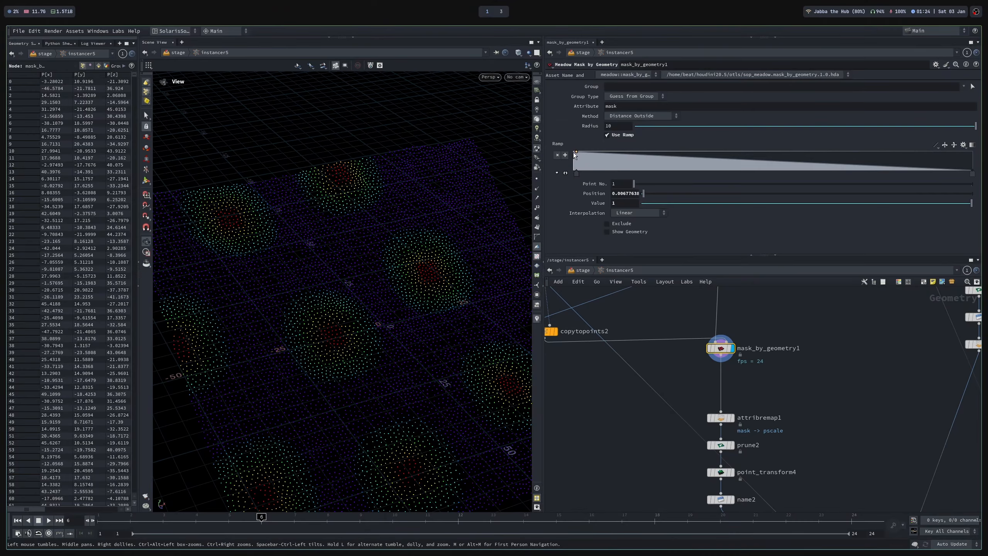
drag(575, 167, 573, 177)
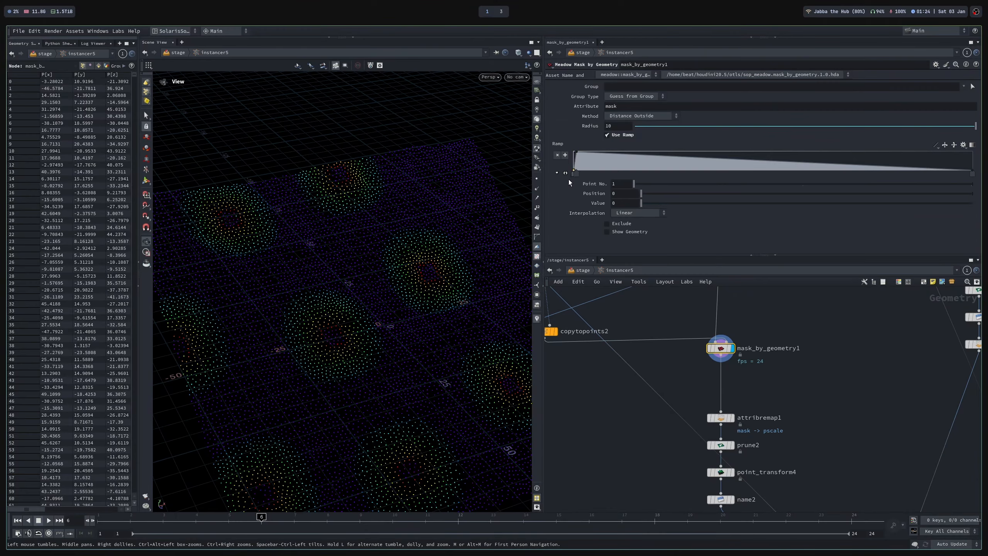
click(576, 174)
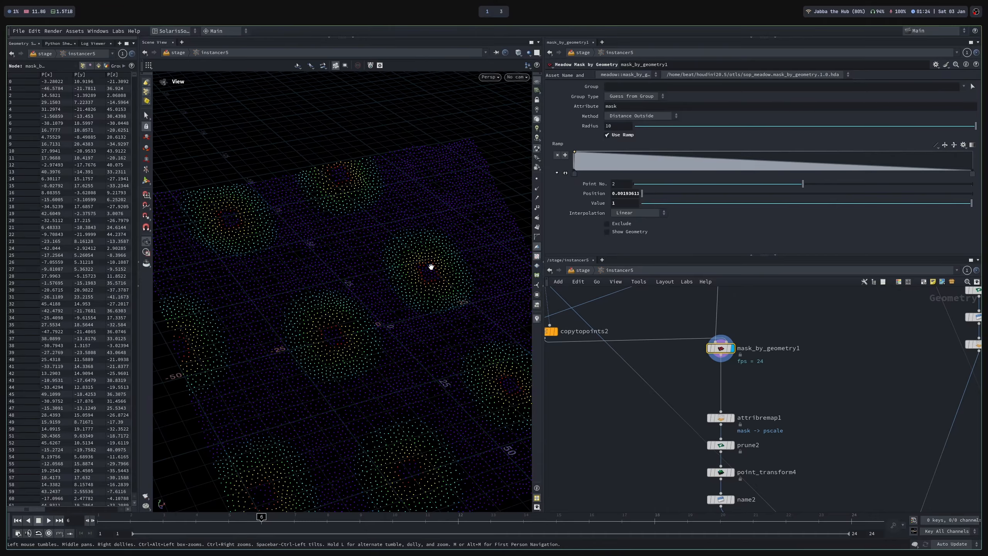
scroll(422, 278, down, 2)
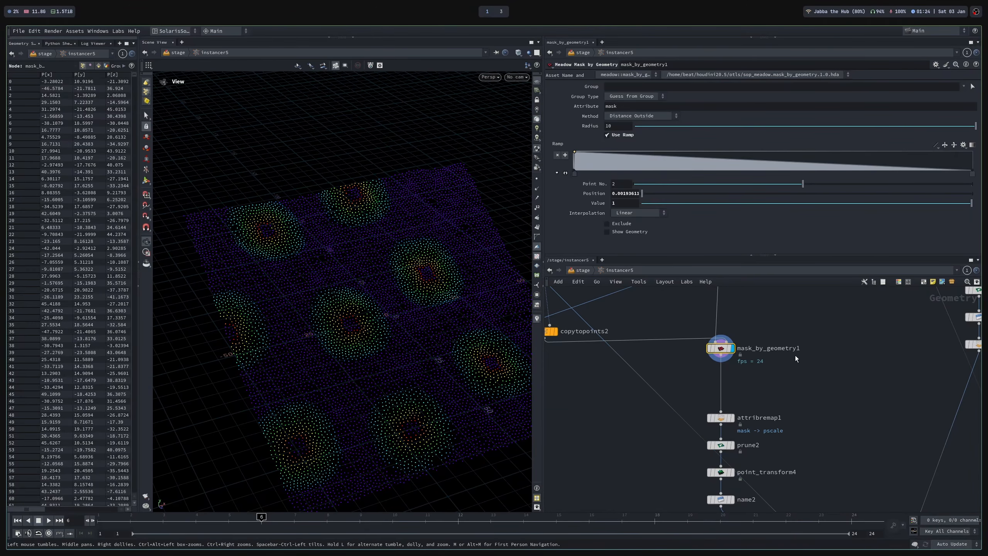
scroll(791, 360, down, 2)
scroll(790, 360, down, 2)
middle_drag(806, 361, 795, 420)
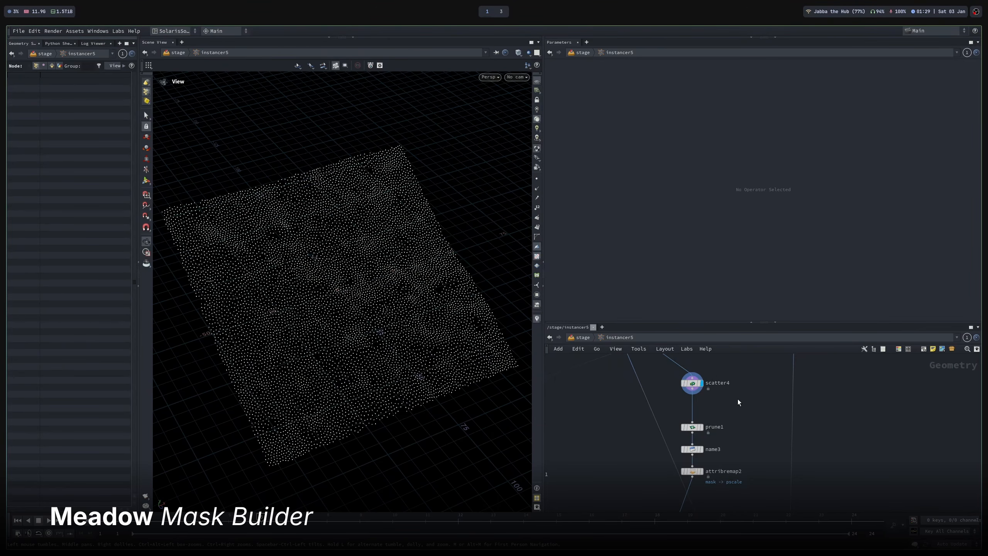
Add a Meadow Mask Builder node, connect scatter4 to its input and display it.
key(Tab)
text(maskbui)
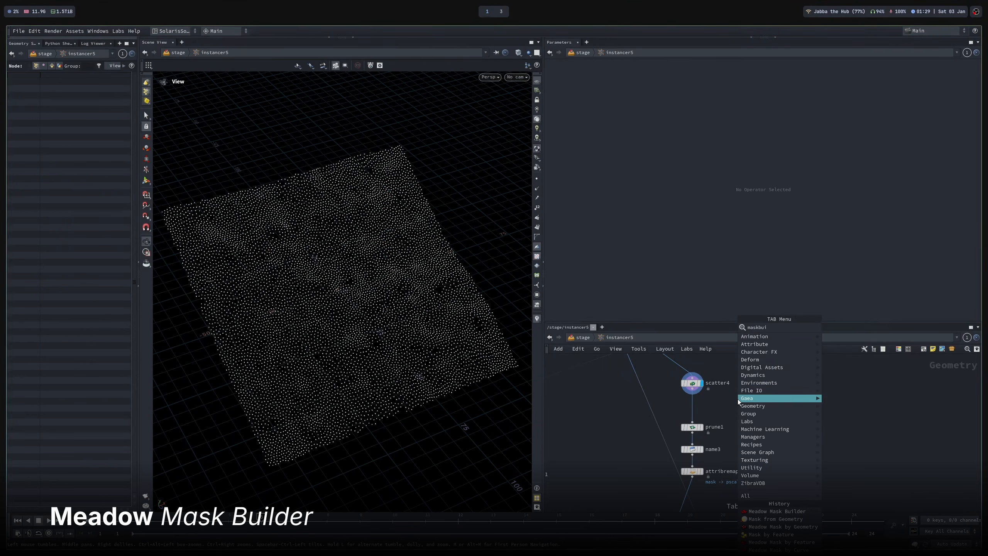
key(Return)
click(741, 406)
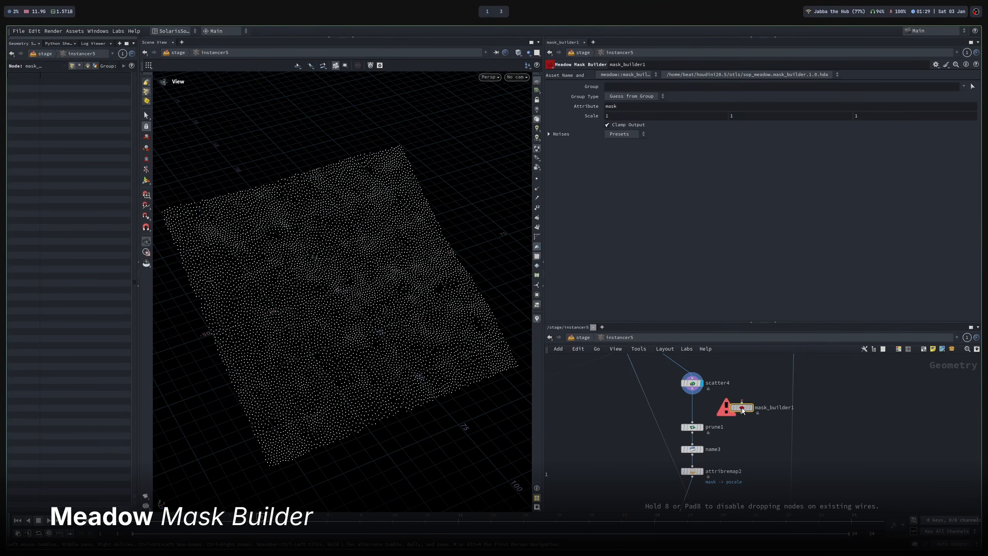
drag(742, 403, 692, 389)
click(754, 398)
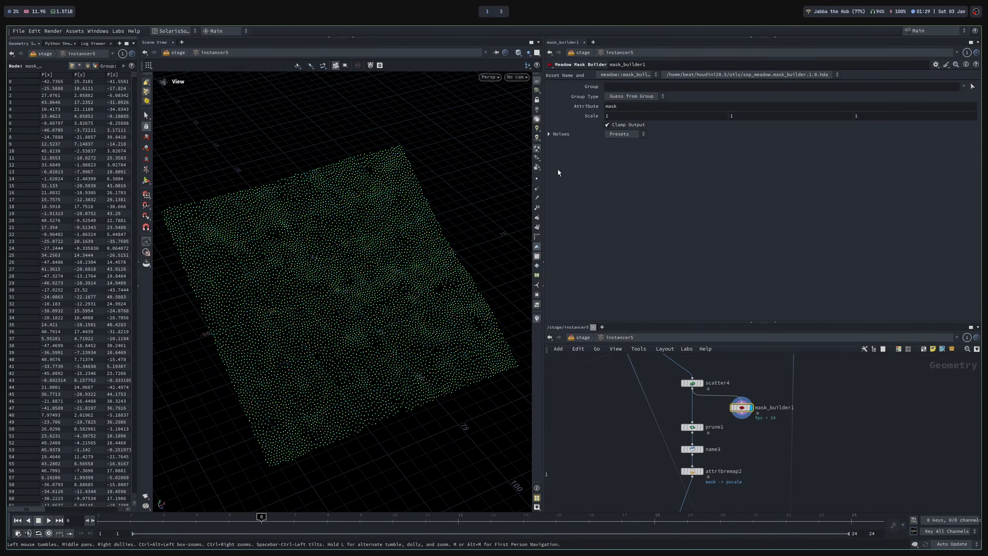
Expand the Noises section of mask_builder1 and set the node's overall Scale to 10, 10, 10.
click(549, 134)
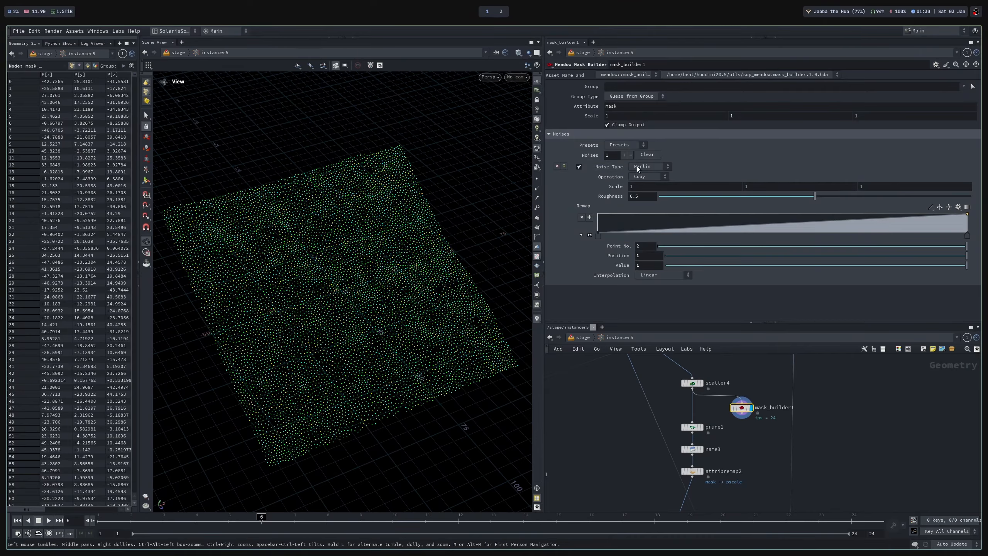
click(621, 117)
text(0)
key(Tab)
text(10)
key(Tab)
text(10)
key(Return)
Tighten the Perlin noise remap to rise from 0 at about 0.39 to 1 at about 0.57, and set Roughness to 0.522.
drag(598, 234, 637, 235)
drag(968, 235, 809, 235)
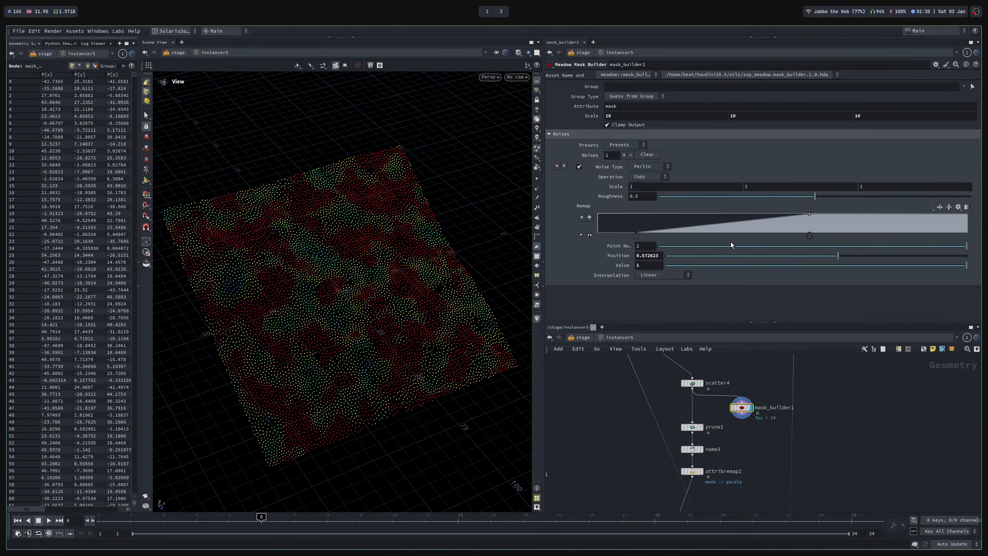
drag(635, 236, 742, 235)
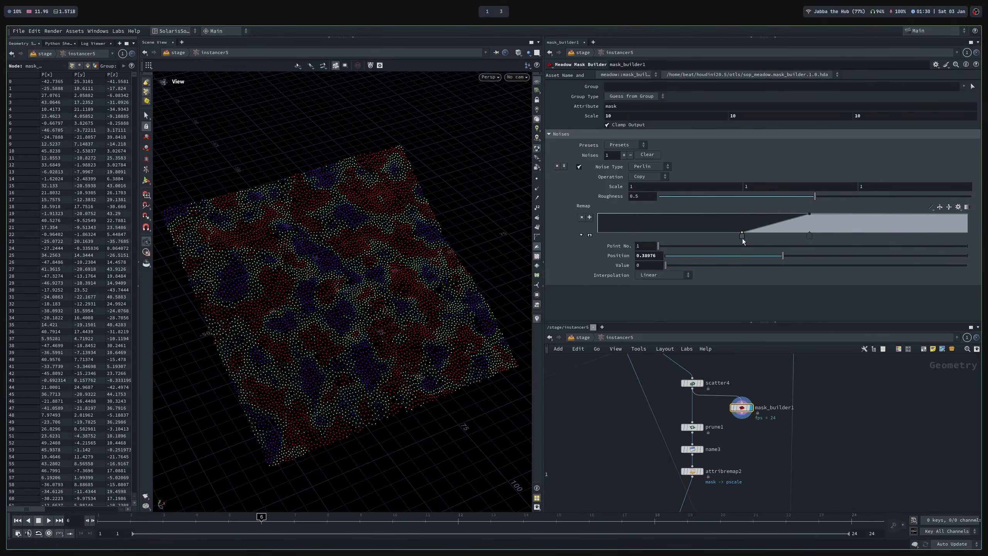
drag(808, 196, 823, 211)
Try a Perlin noise Scale of 2.2, then undo the scale change.
scroll(426, 215, down, 4)
drag(425, 215, 404, 268)
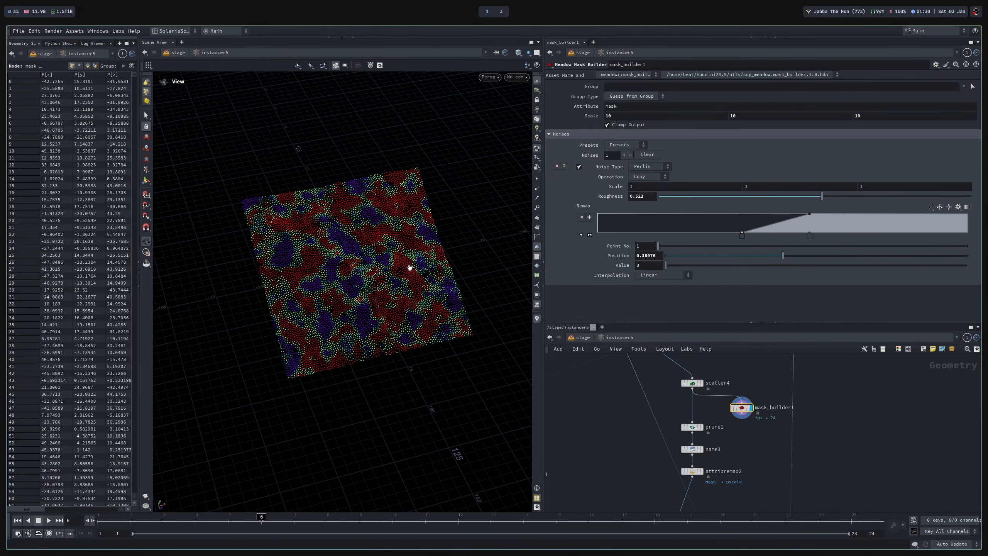
scroll(404, 267, down, 1)
middle_drag(614, 189, 655, 189)
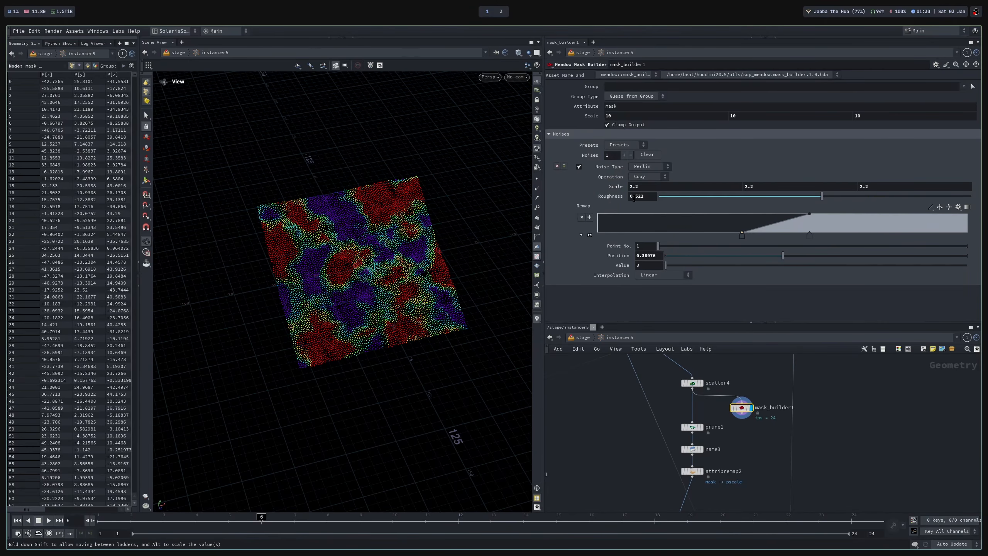
key(ctrl+z)
middle_drag(621, 188, 643, 186)
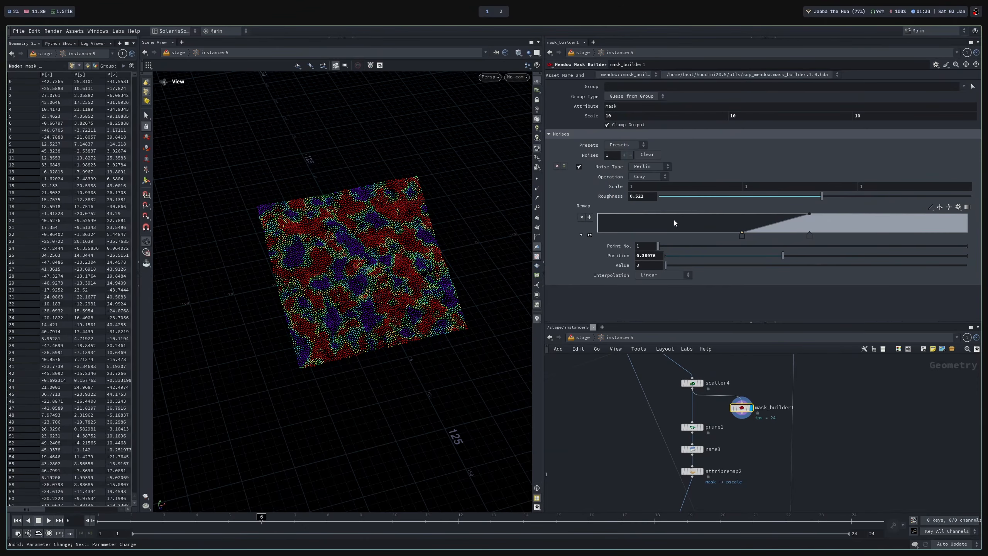
Move the Perlin remap's upper point to about 0.497 and add a second noise of type Worley.
drag(809, 236, 782, 236)
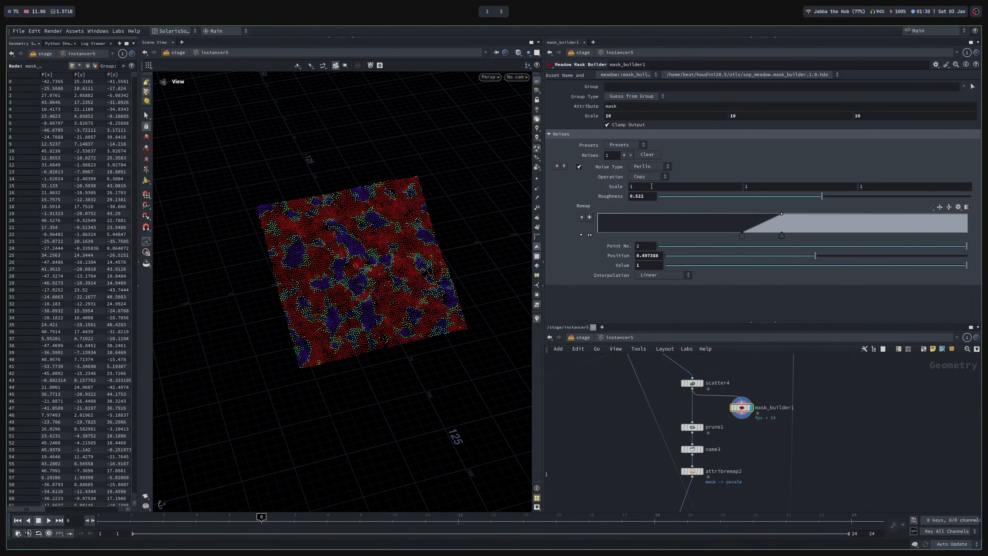
click(624, 154)
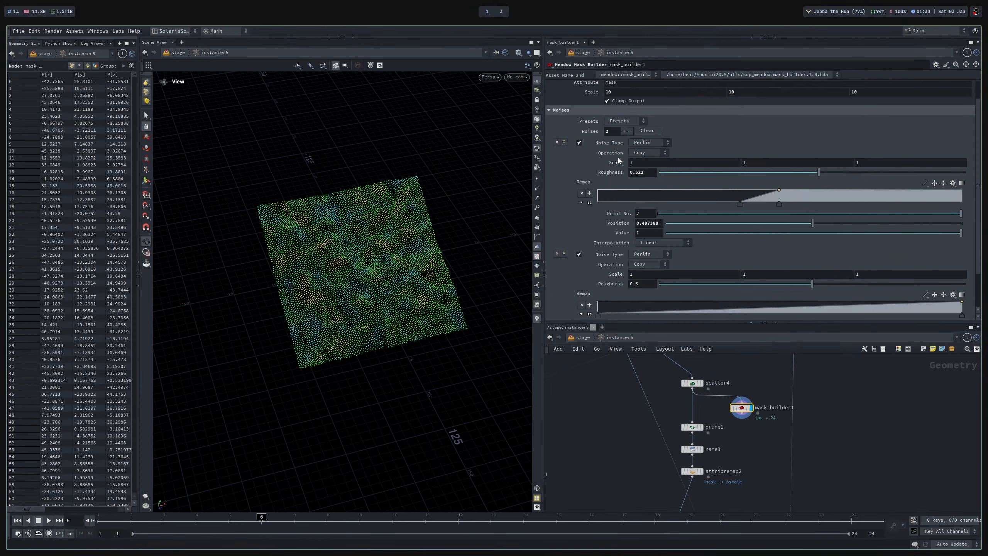
click(650, 253)
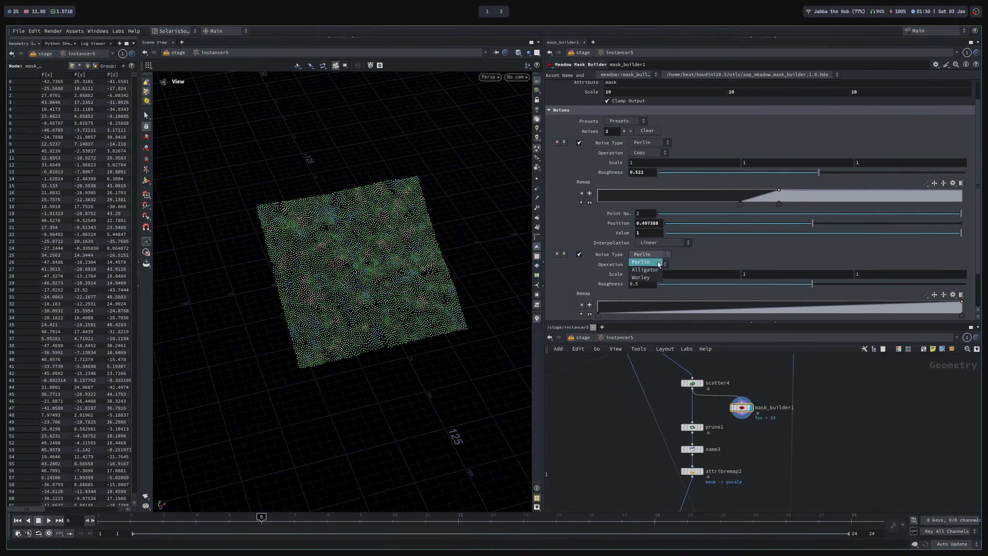
click(653, 278)
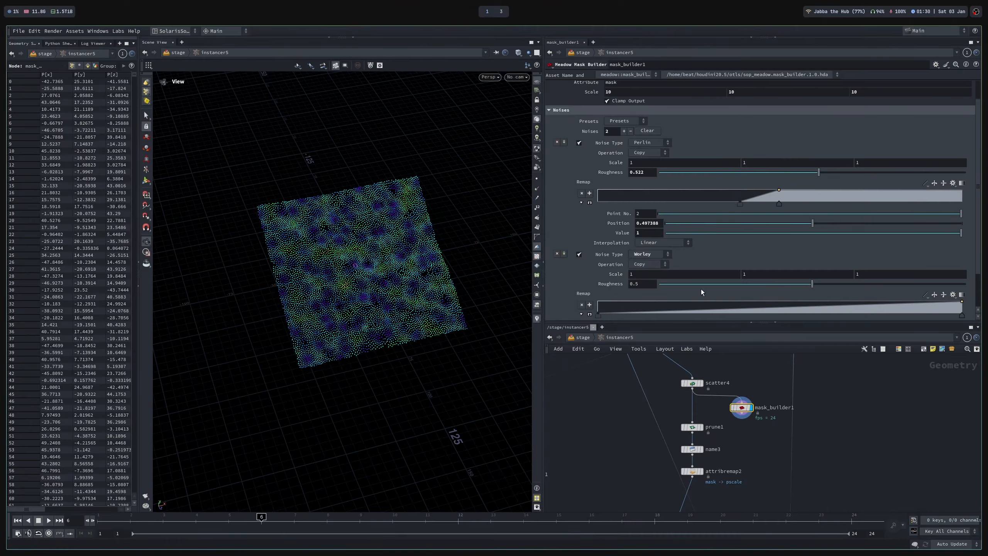
Enlarge the Worley remap ramp and reshape it to fall from 1 at about 0.35 to 0 at about 0.40.
click(589, 314)
scroll(595, 304, down, 4)
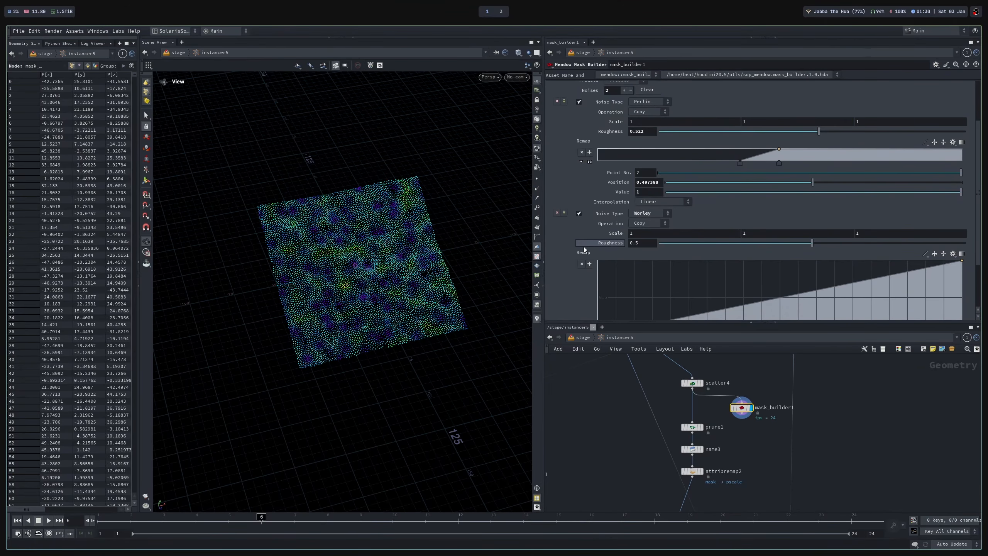
drag(598, 290, 643, 290)
drag(962, 290, 799, 290)
drag(638, 290, 727, 290)
drag(799, 290, 741, 293)
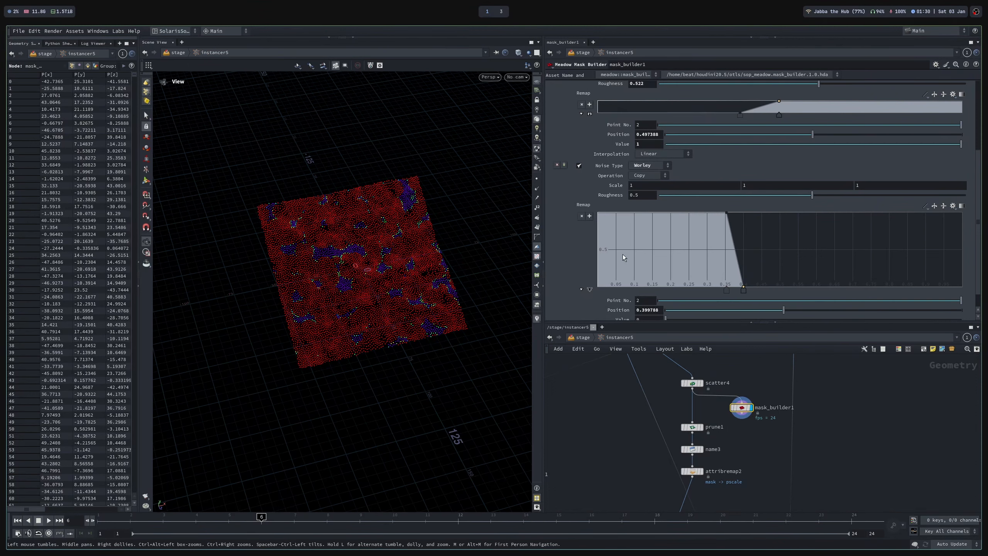
Set the Worley noise's Operation to Multiply and its Scale to 1.7 on all axes.
click(651, 176)
click(644, 206)
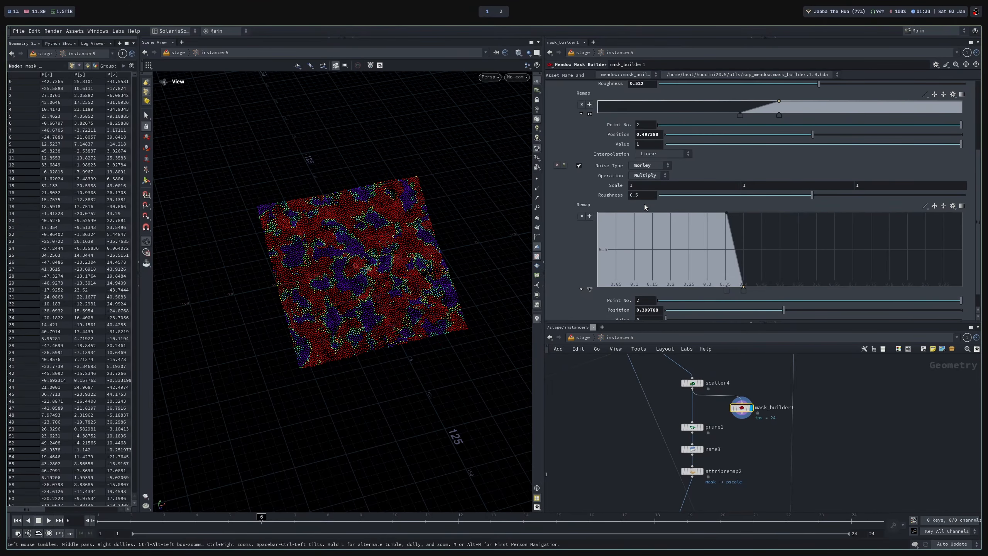
middle_drag(615, 186, 645, 182)
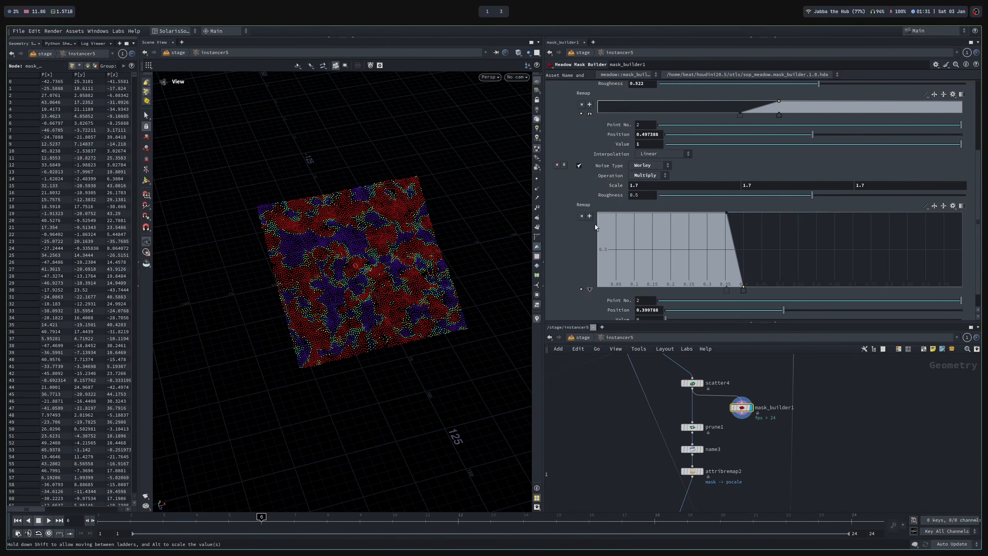
Collapse the Noises section and try the mask presets Scales_0, Patches_1 and Patches_0.
scroll(559, 236, up, 5)
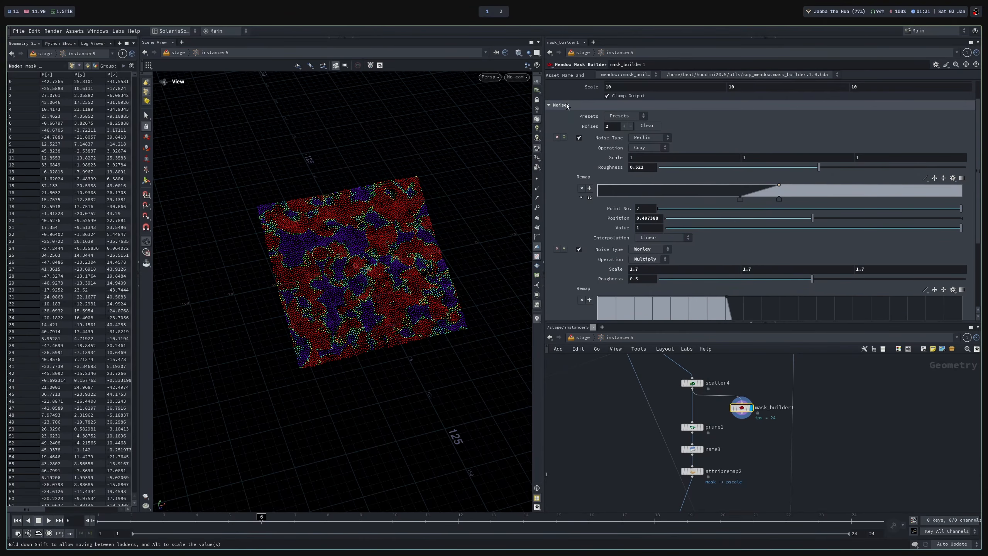
click(566, 105)
click(620, 134)
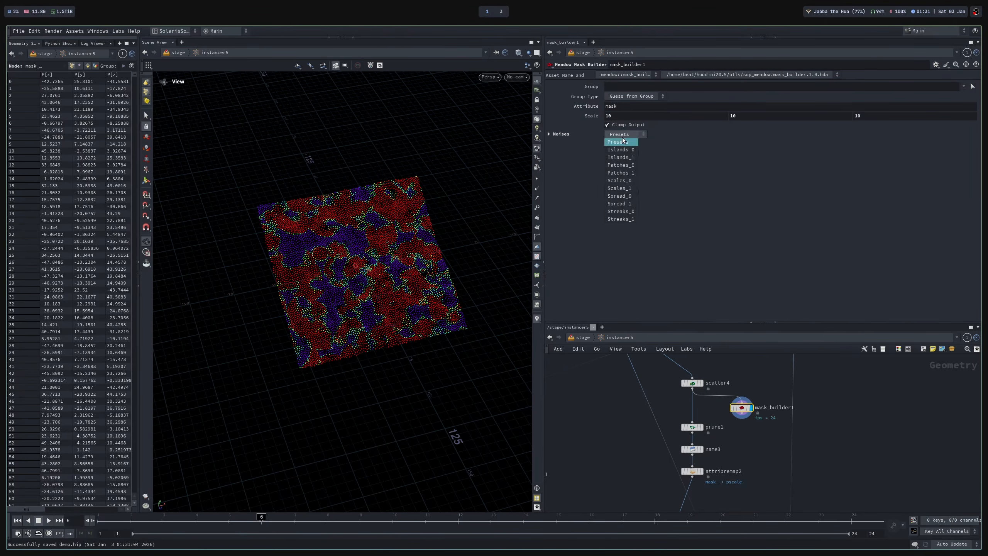
click(627, 182)
click(637, 136)
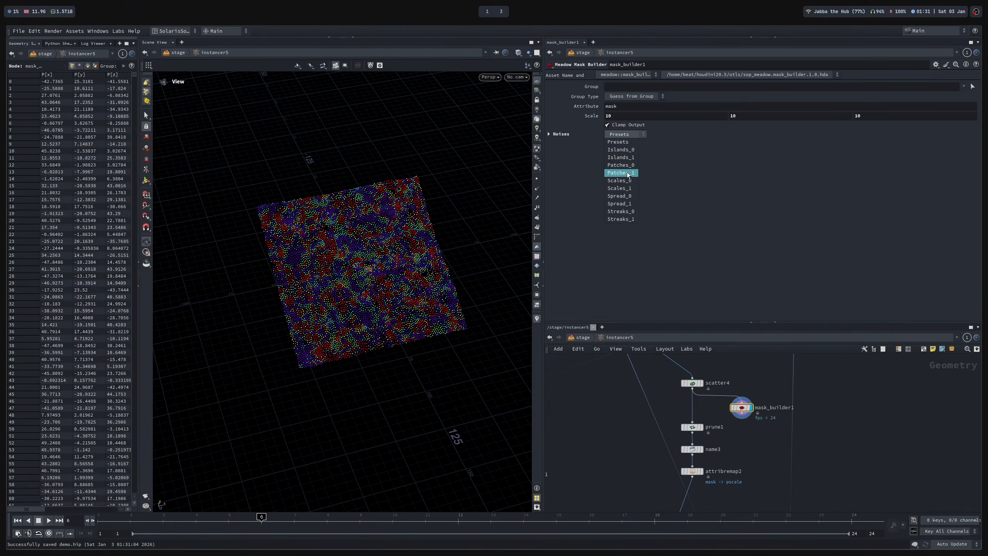
click(627, 173)
click(636, 136)
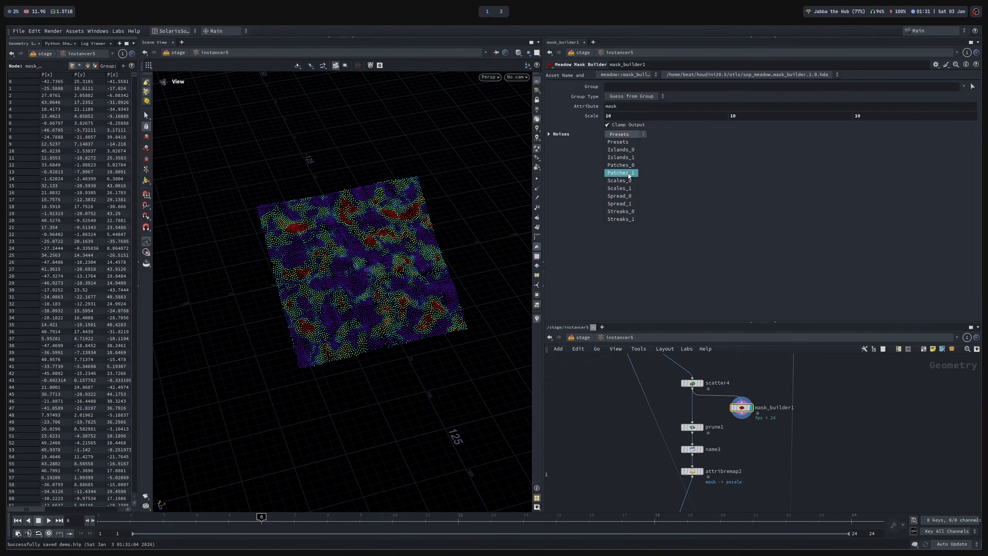
click(627, 166)
Try the Islands_0 mask preset on mask_builder1, then apply Islands_1.
click(626, 135)
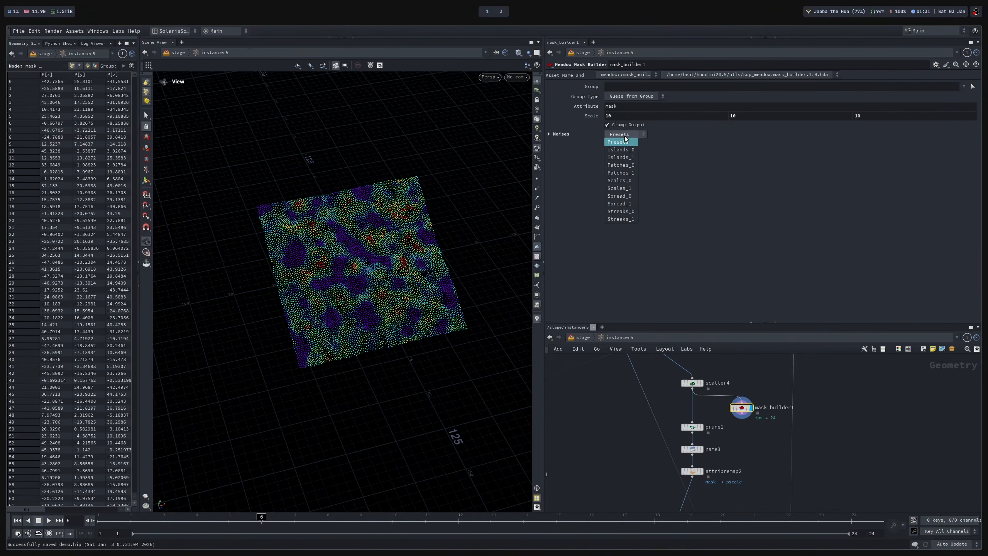
click(623, 151)
click(633, 135)
click(633, 156)
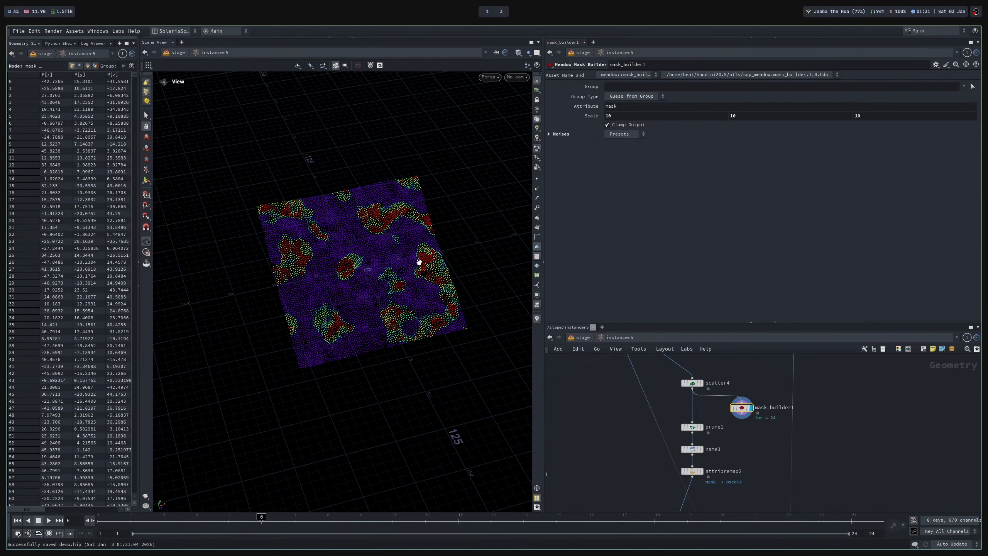
Apply the Scales_0 mask preset to mask_builder1 and set its Scale to 22.5 on all axes.
click(626, 133)
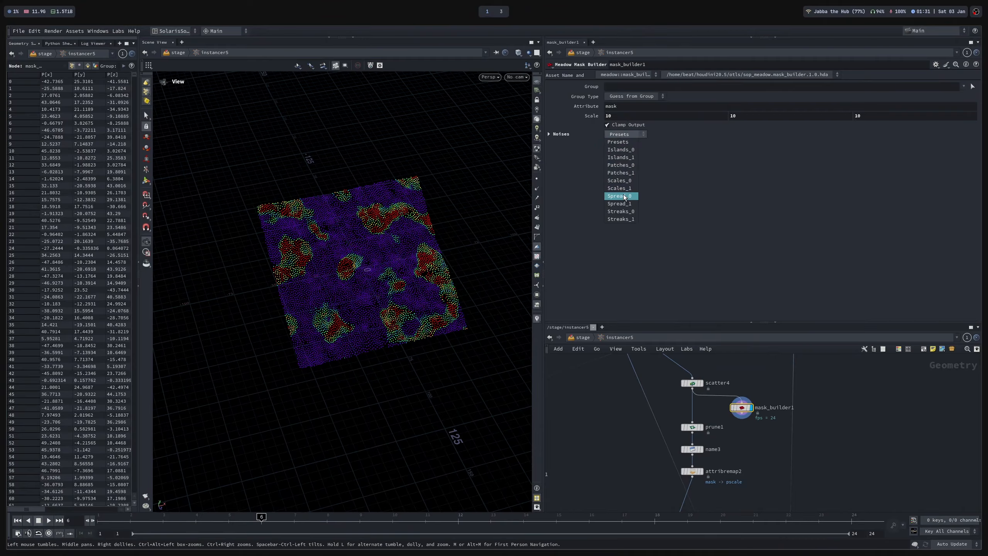
click(614, 180)
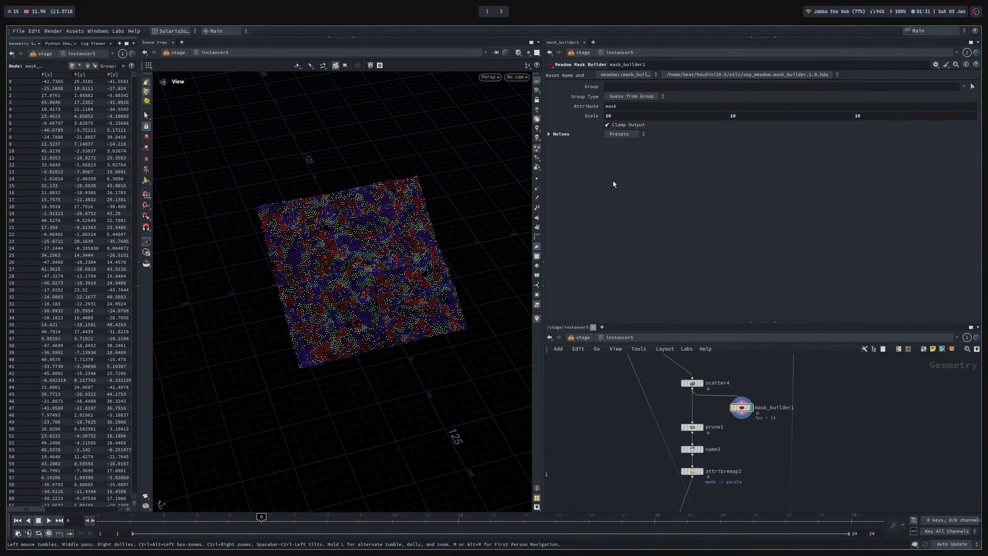
middle_drag(592, 116, 987, 125)
Insert mask_builder1 into the connection between scatter4 and prune1, and display the prune1 result.
scroll(751, 419, up, 3)
drag(738, 404, 649, 405)
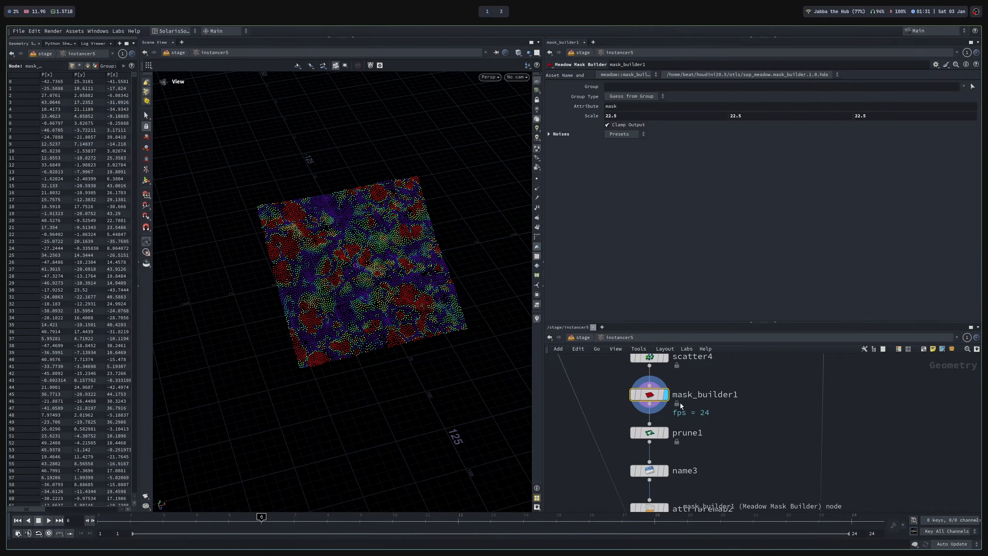
click(665, 432)
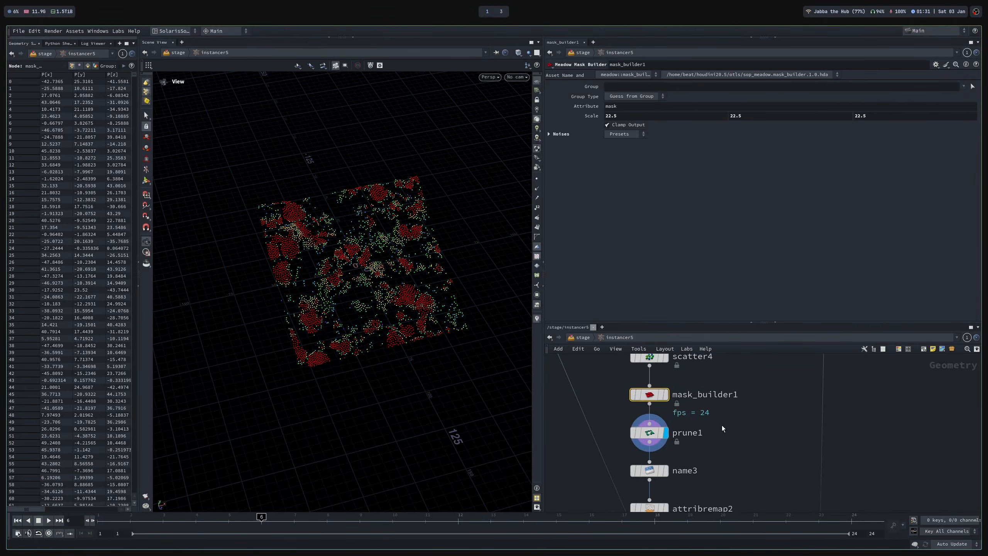
Display copytopoints3 and OUT_preview in turn, and examine the masked scatter around the pillars up close.
scroll(769, 369, down, 3)
middle_drag(770, 369, 790, 207)
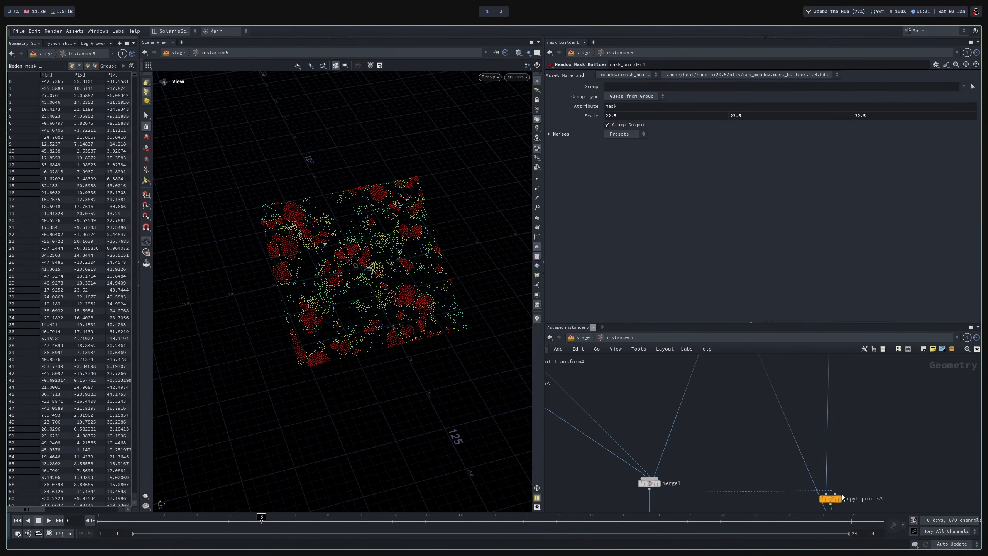
click(840, 501)
middle_drag(883, 473, 836, 380)
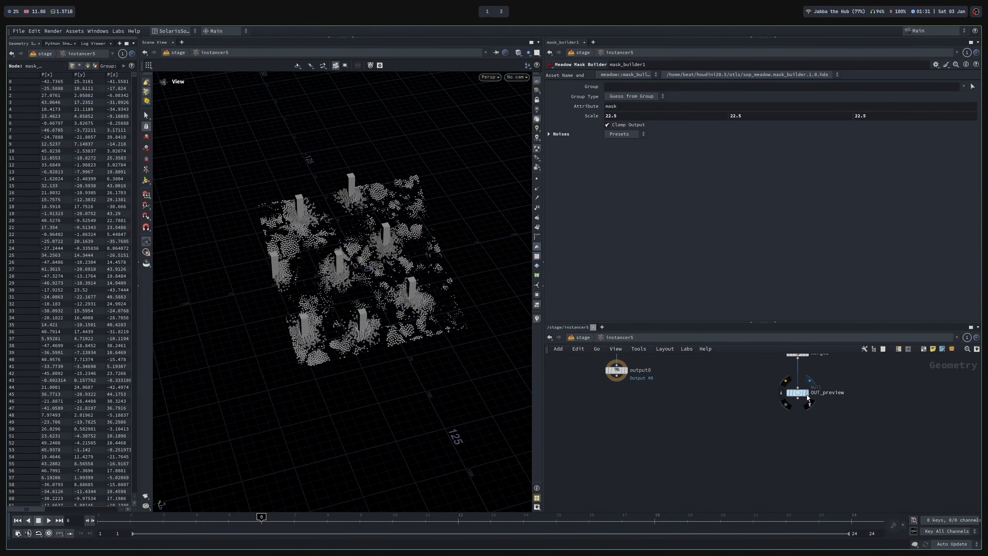
click(807, 394)
right_drag(341, 284, 567, 287)
drag(459, 298, 398, 286)
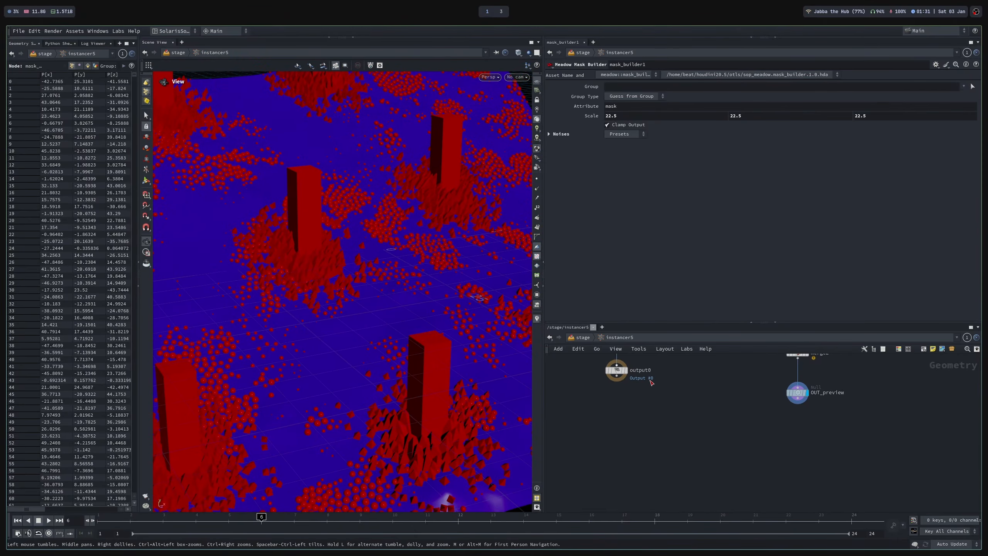
scroll(706, 453, down, 5)
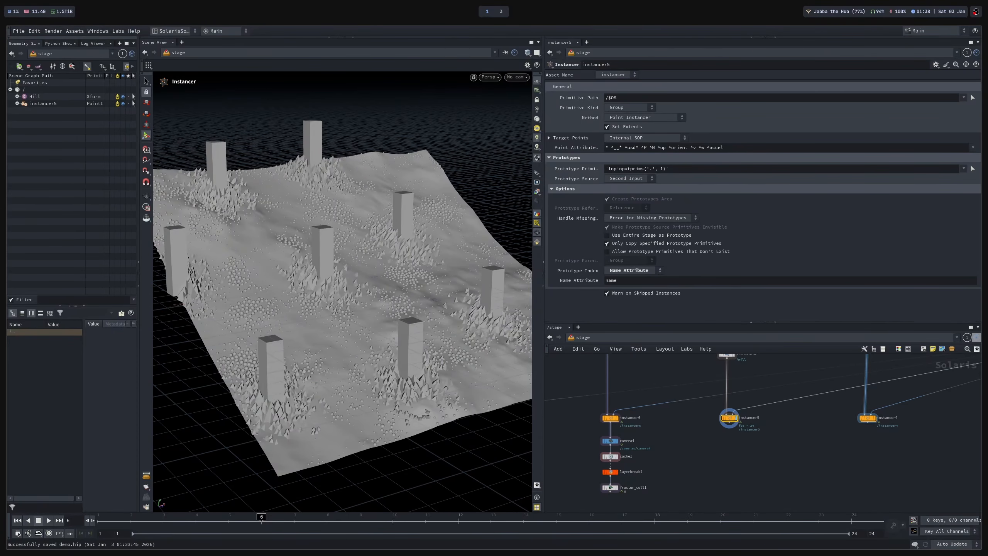